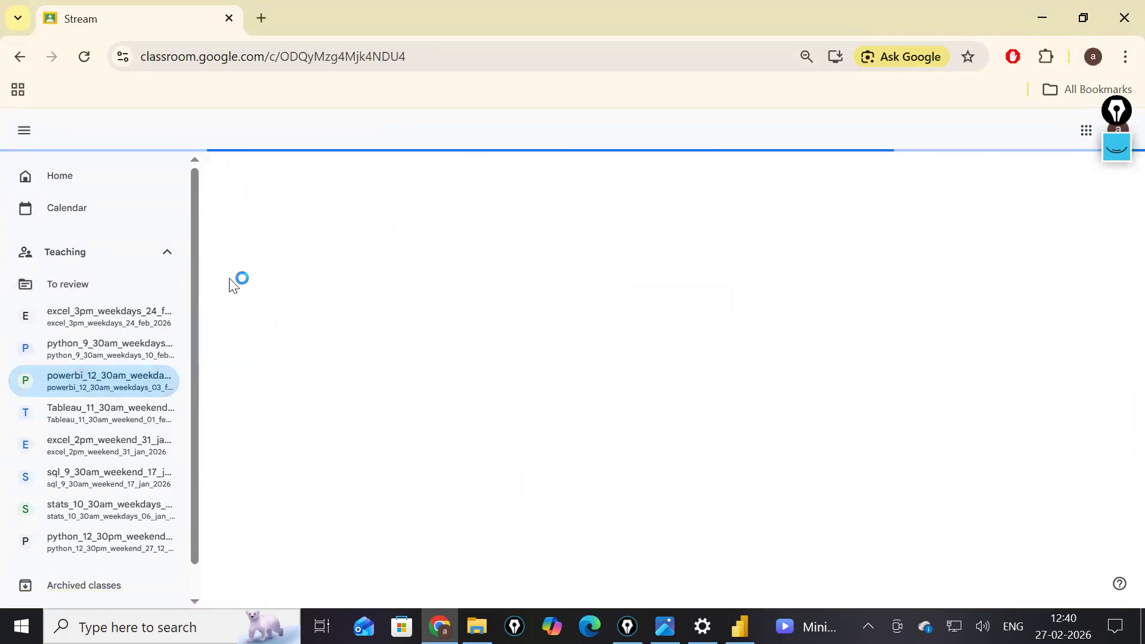
- Start a new material post in the classwork of the powerbi_12_30am_weekdays_03_feb_2026 class
left_click(316, 170)
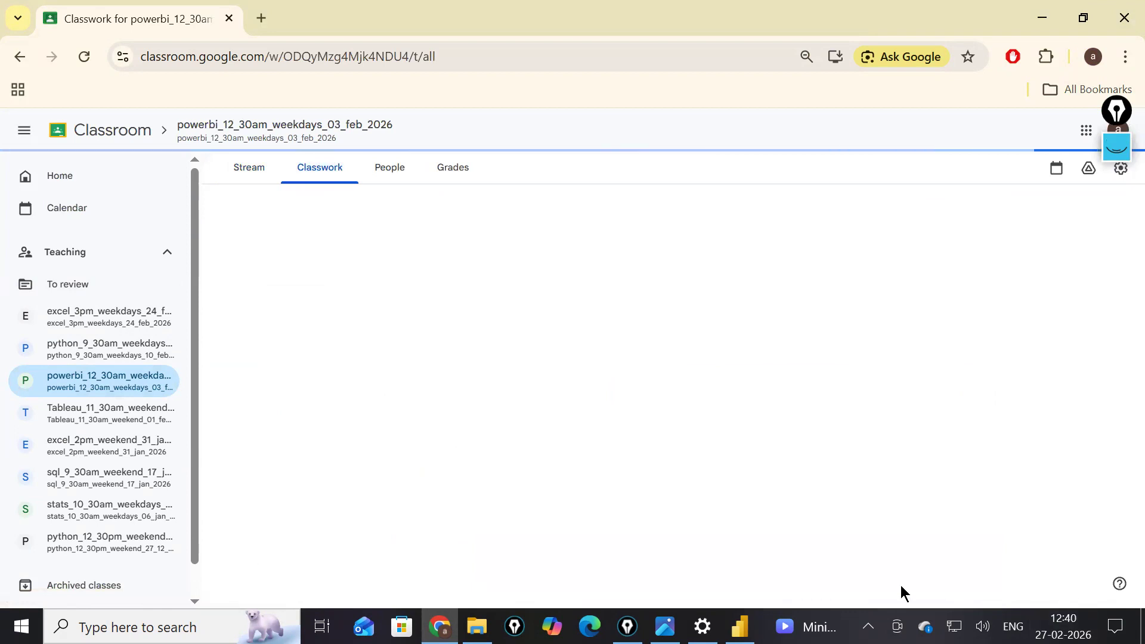
left_click(452, 214)
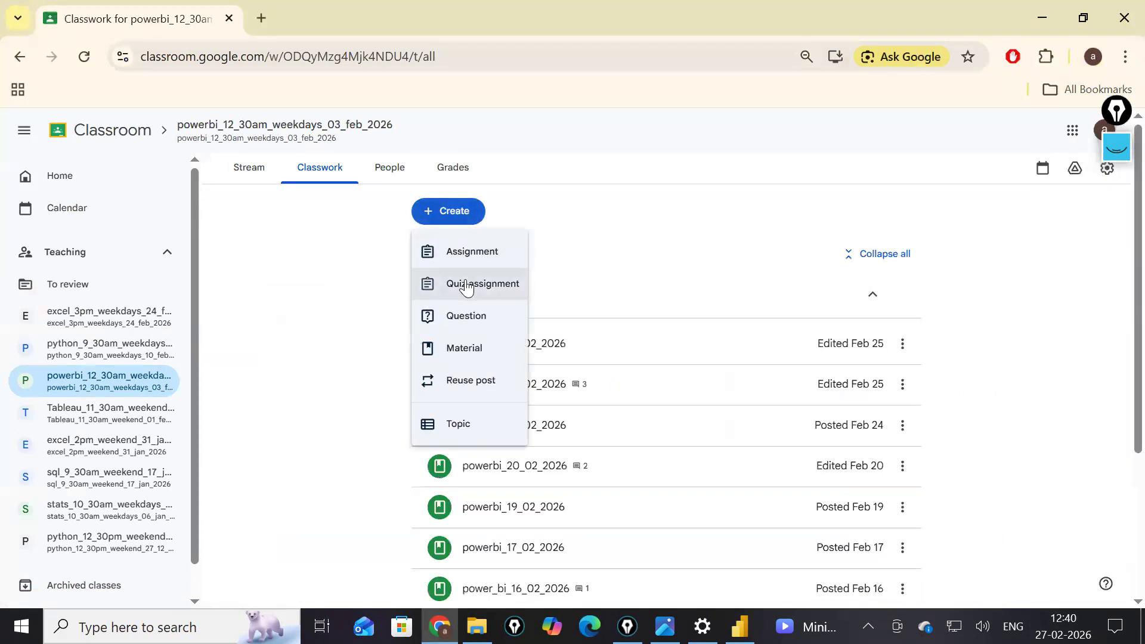
left_click(483, 360)
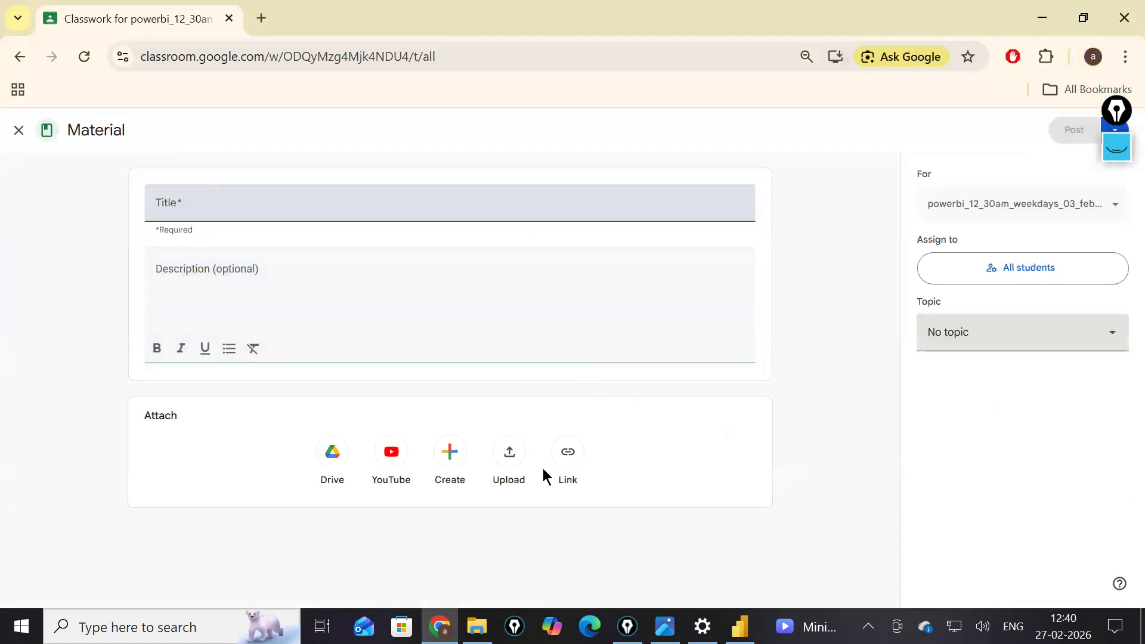
- Upload the pbi_training Power BI file from the Desktop as an attachment to the material
left_click(511, 452)
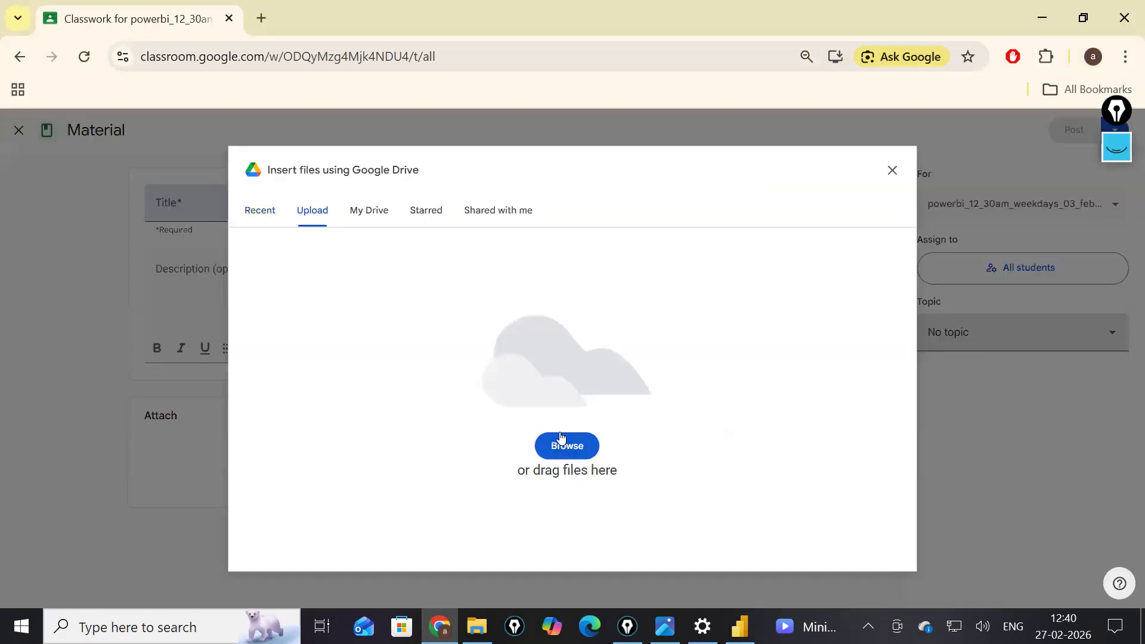
left_click(567, 446)
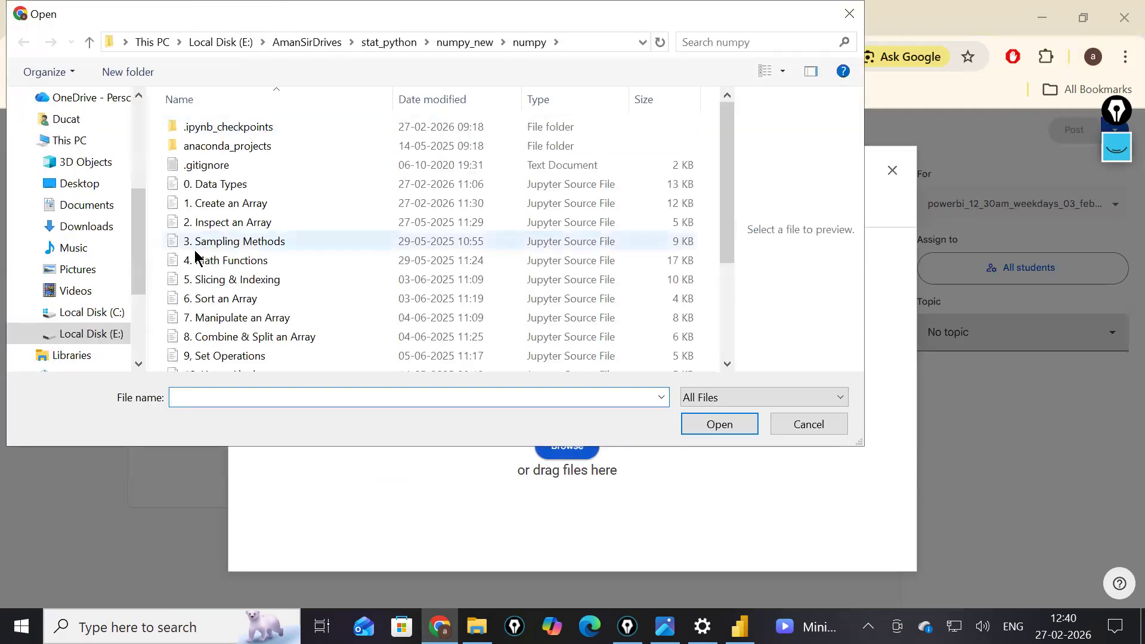
left_click(80, 185)
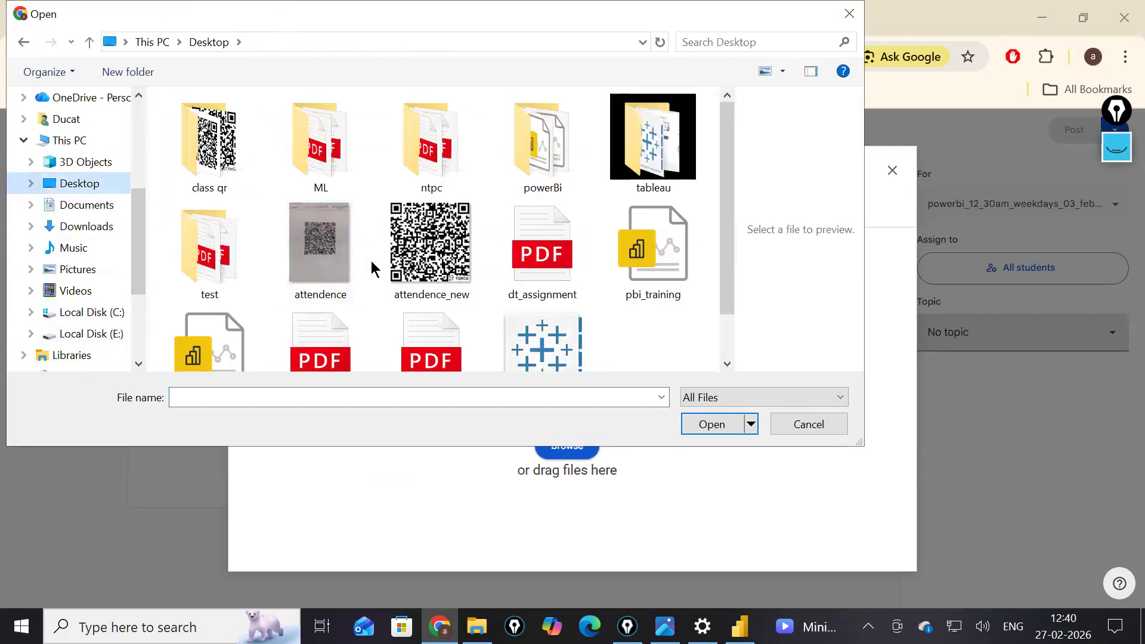
left_click(633, 249)
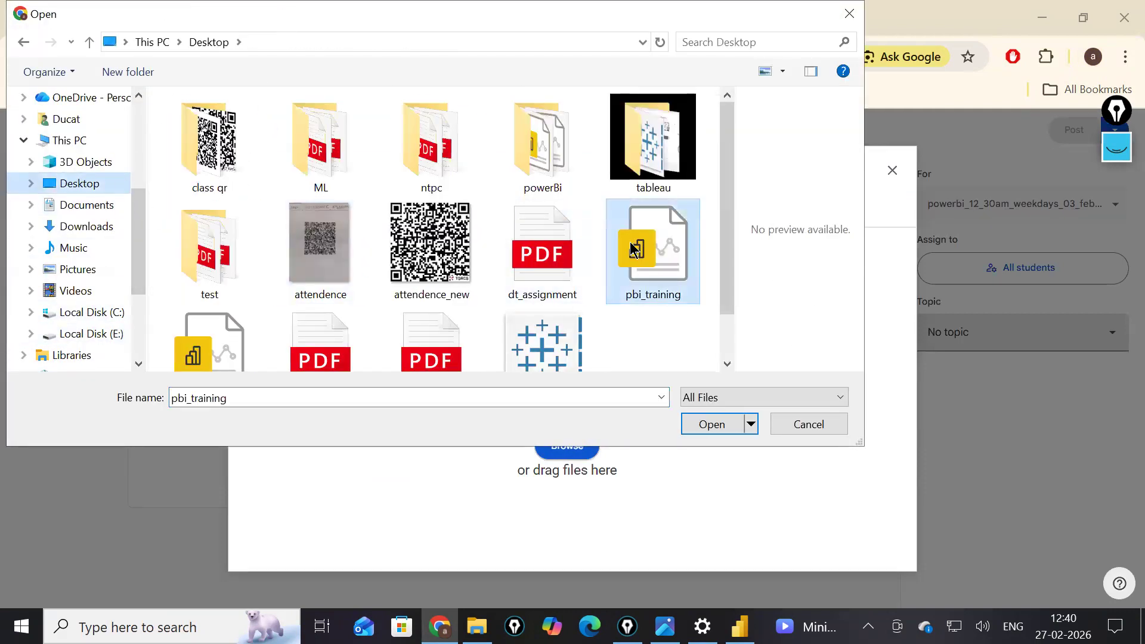
left_click(714, 424)
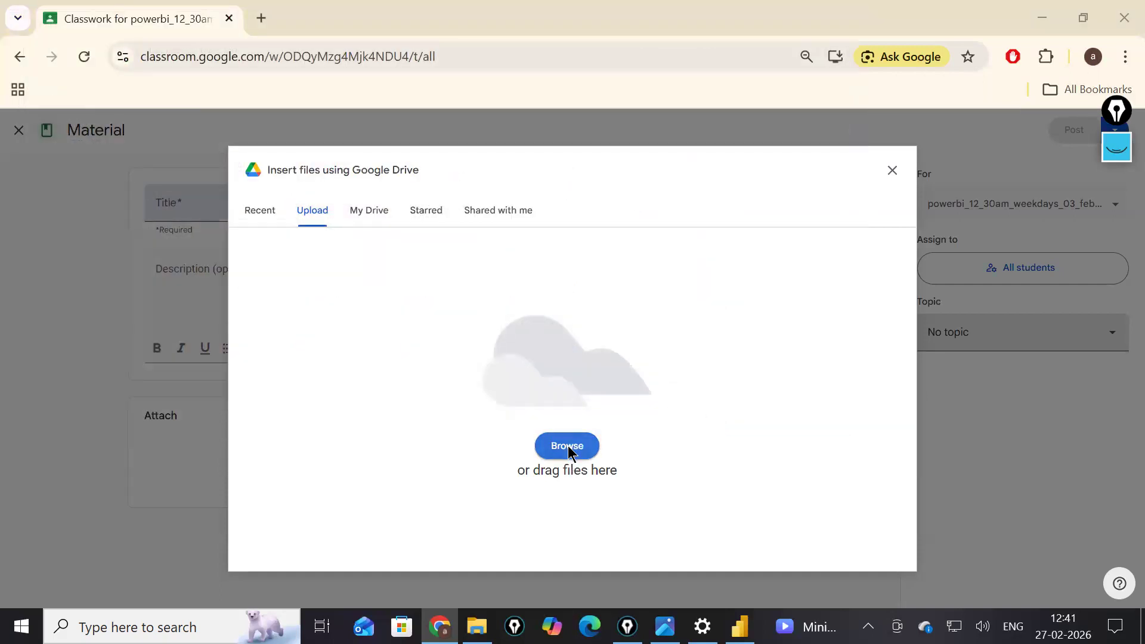
left_click(566, 449)
left_click(668, 227)
left_click(712, 423)
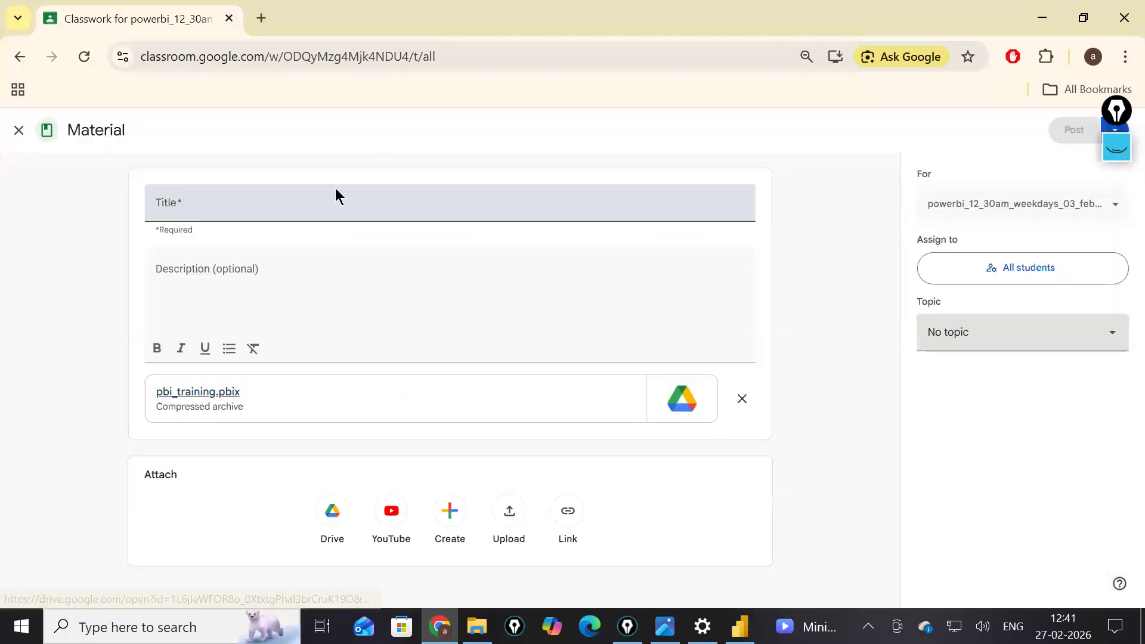
- Title the material powerbi_27_02_2026 and post it to the class
left_click(332, 206)
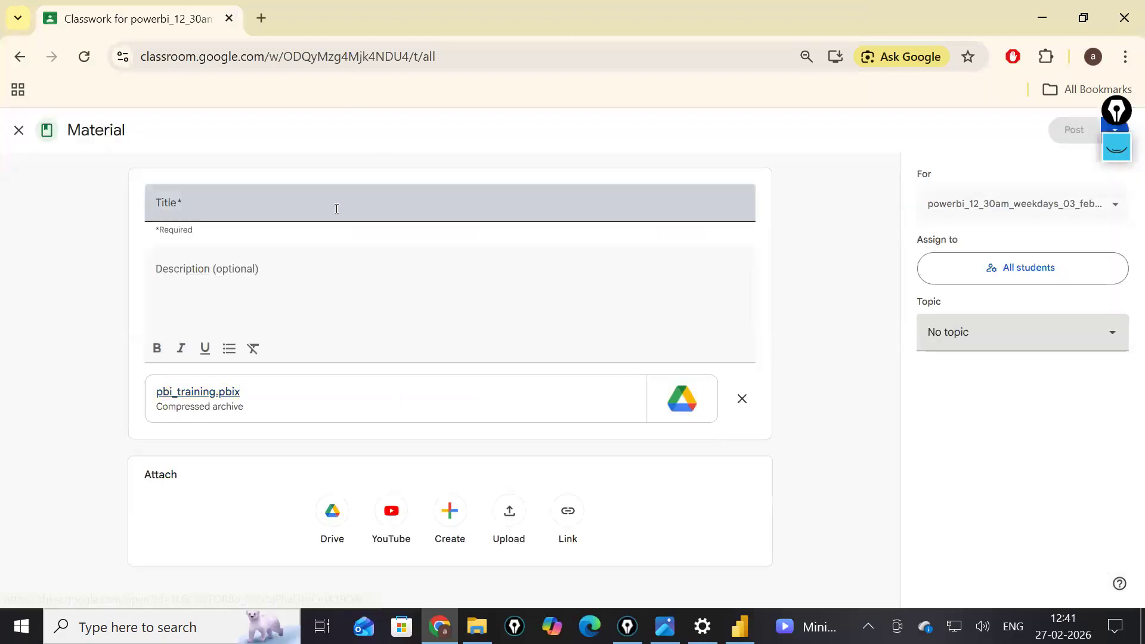
type("powerbi")
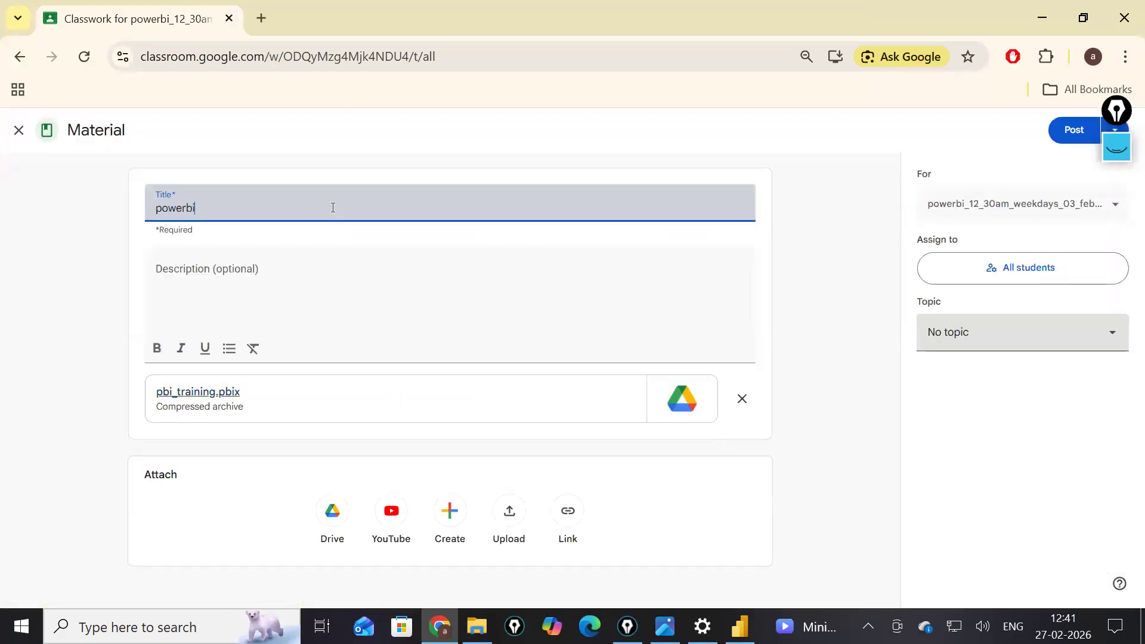
type("_27_02_2026")
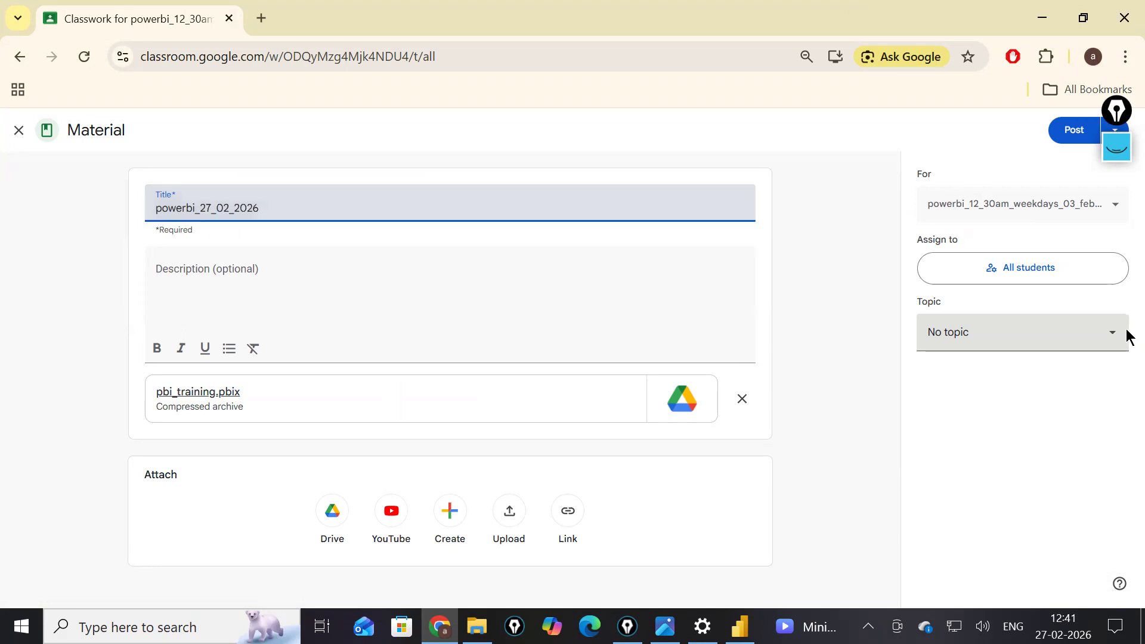
left_click(1075, 131)
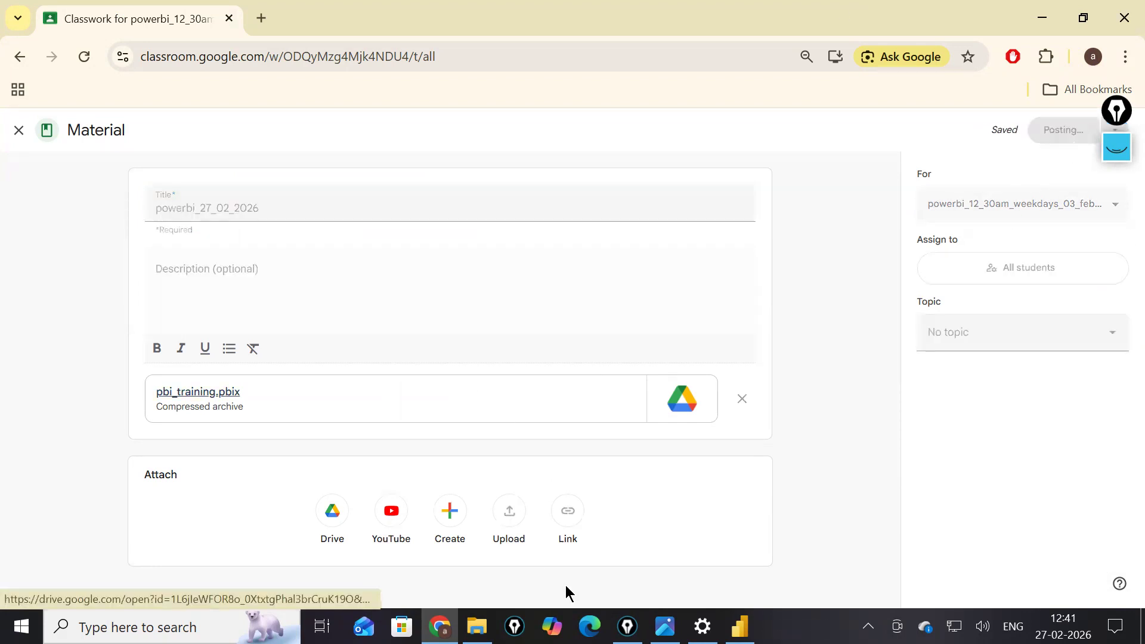
- Switch to the desktop's powerBi folder and open the power_bi_pbi_10_30_weekend_am report
left_click(1041, 9)
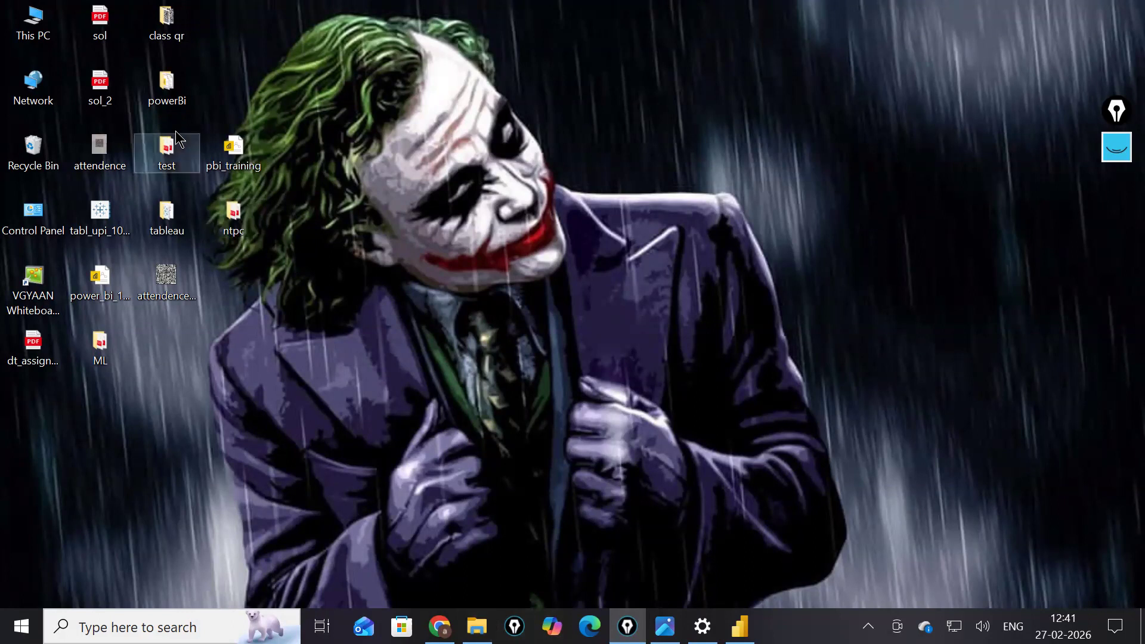
double_click(173, 99)
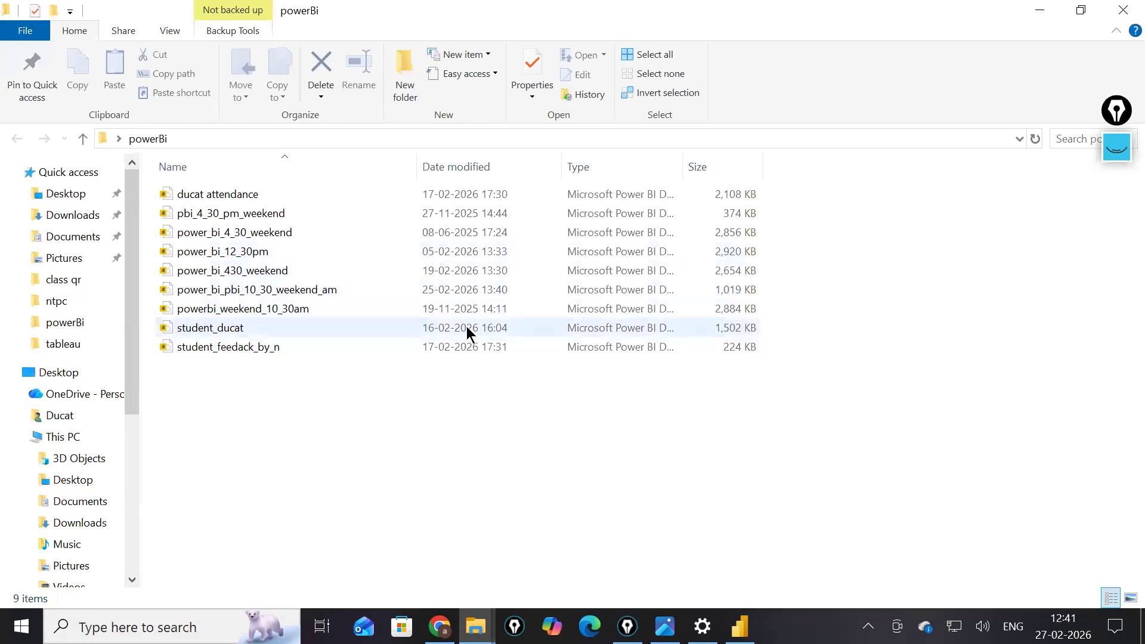
double_click(475, 296)
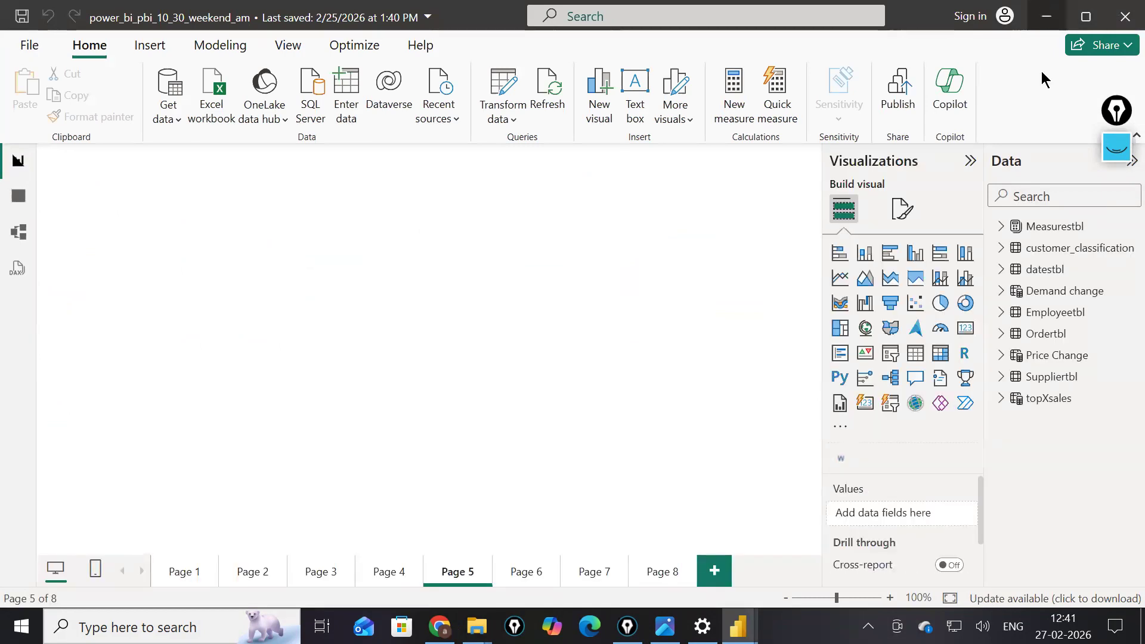
- View the fields of Ordertbl and the contents of Page 6 in the power_bi_pbi_10_30_weekend_am report
left_click(1046, 17)
mouse_move(738, 626)
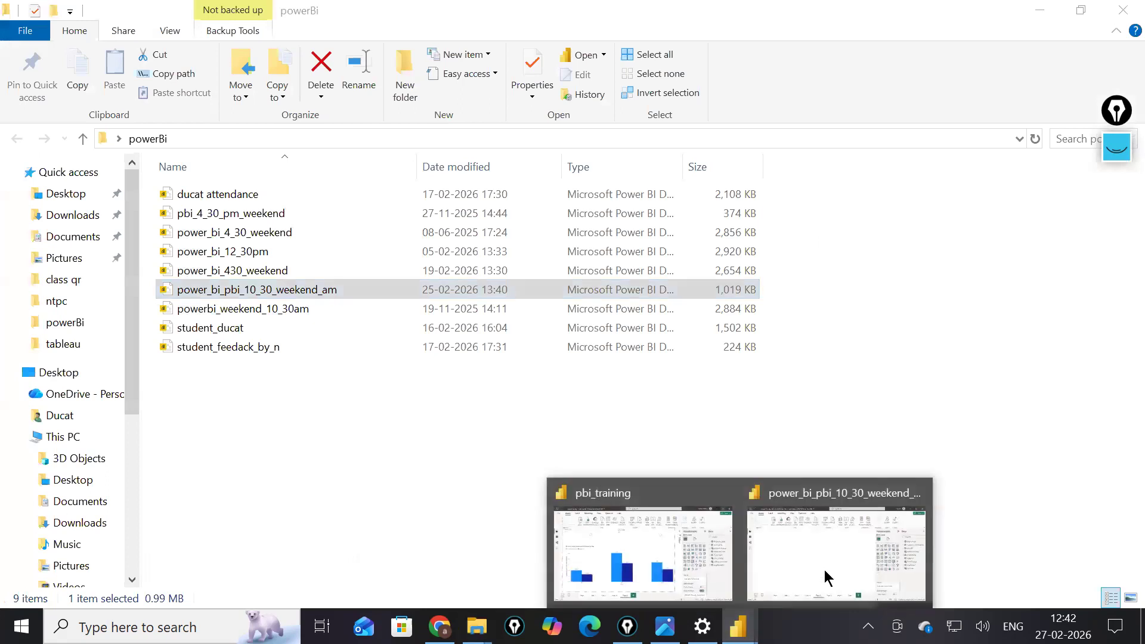
left_click(823, 577)
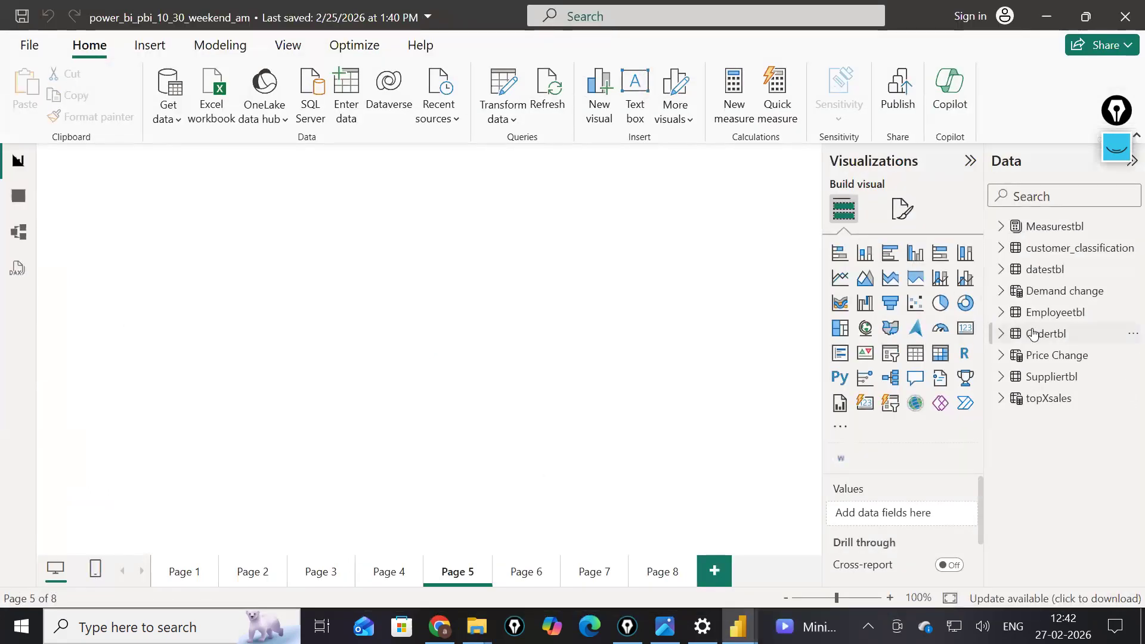
left_click(999, 334)
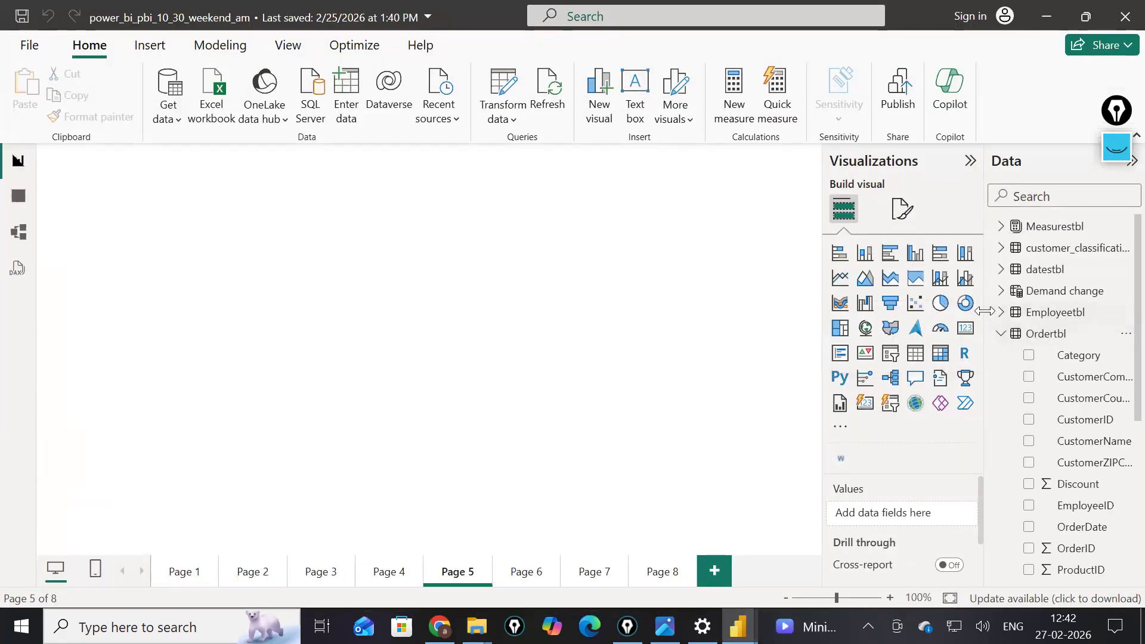
left_click(500, 572)
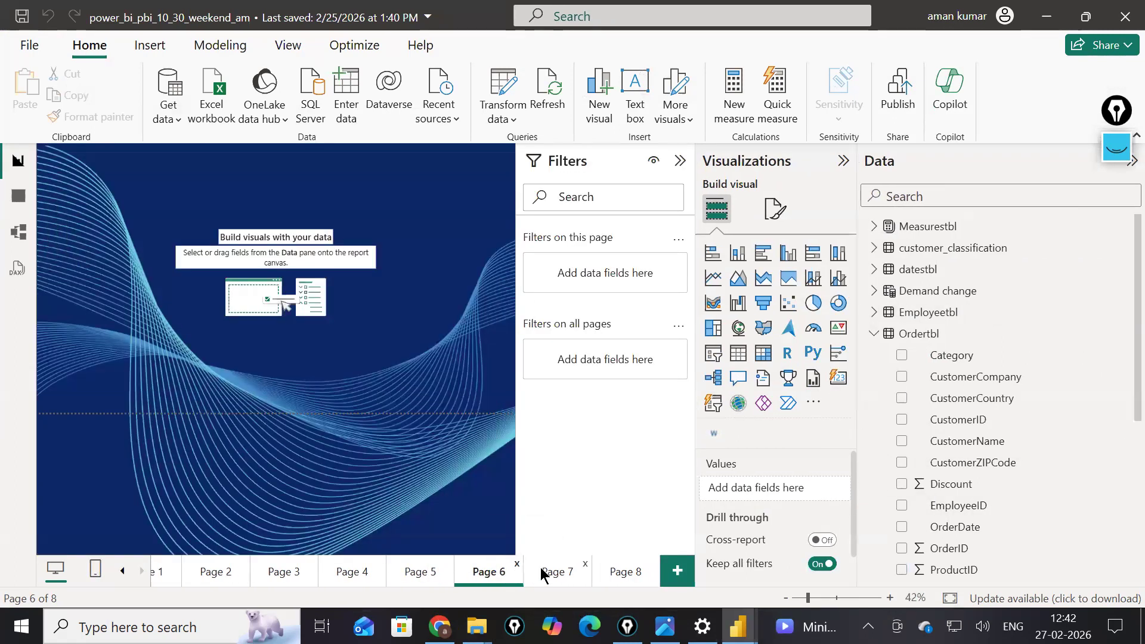
- Switch to the pbi_training report and add a new blank page after Page 5
left_click(1052, 20)
mouse_move(739, 626)
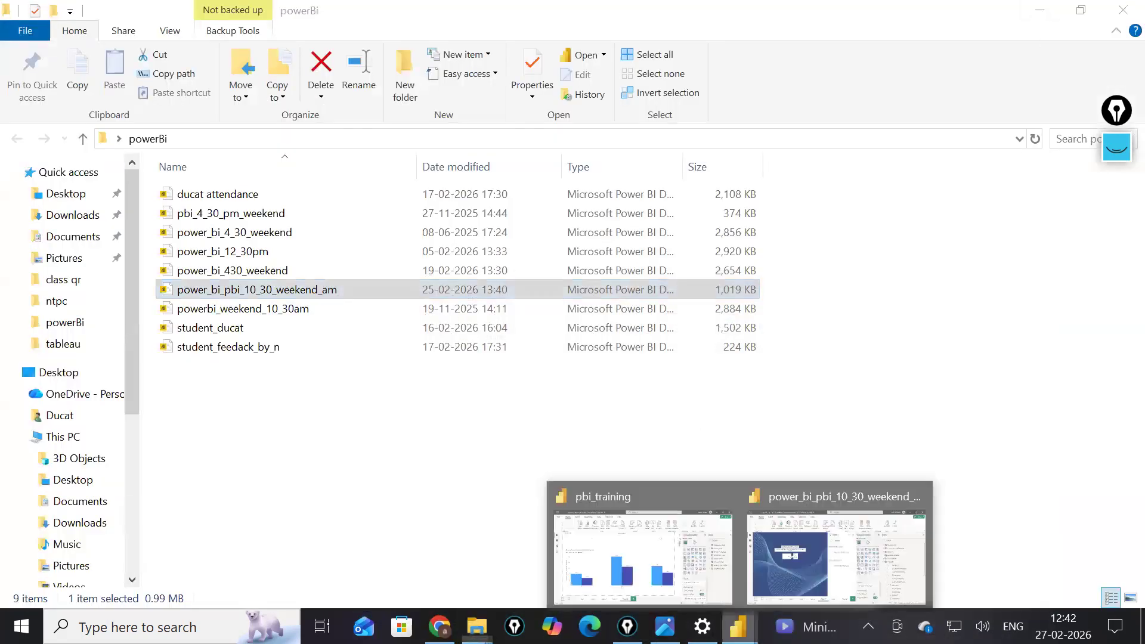
left_click(699, 574)
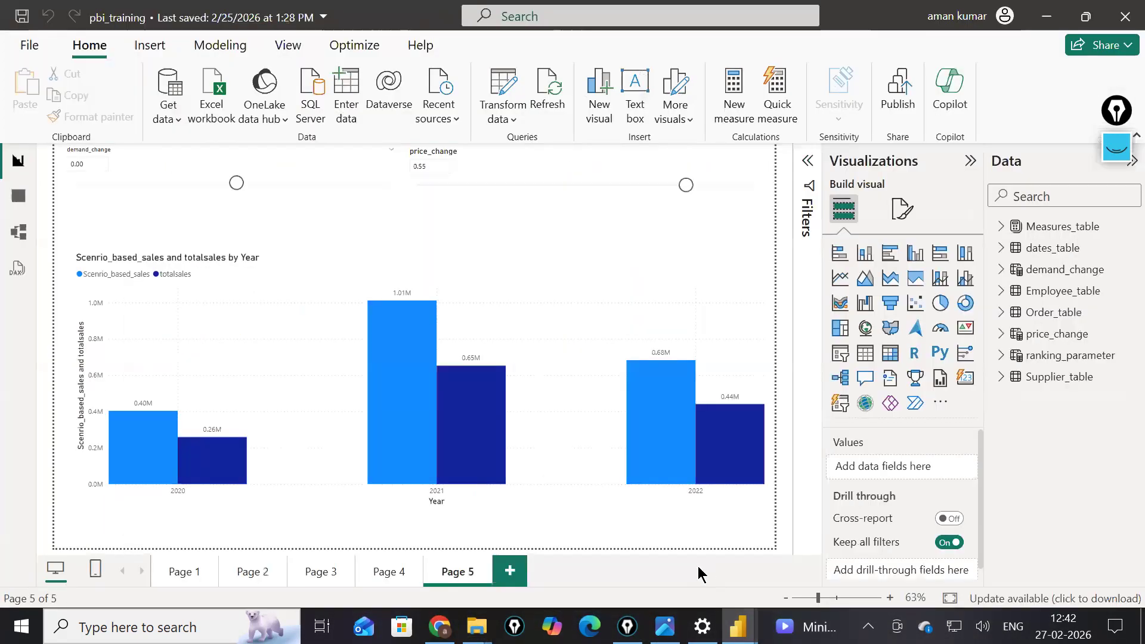
left_click(520, 569)
- Widen the list of data fields and place CustomerName from Order_table on the new page as a table visual
left_click(1002, 313)
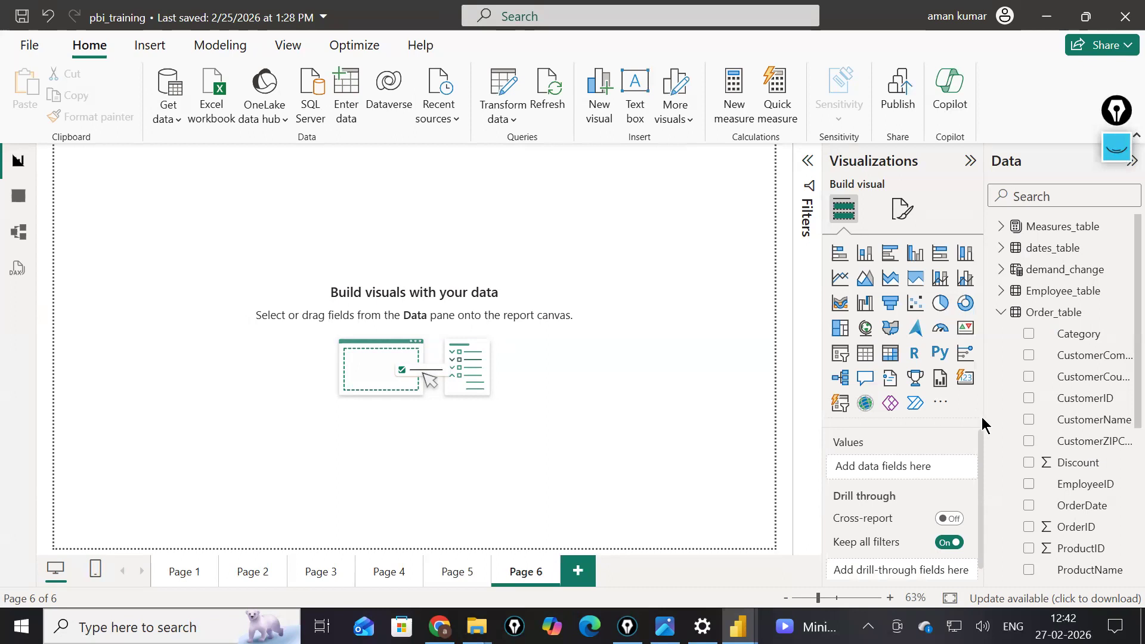
left_click_drag(985, 420, 895, 416)
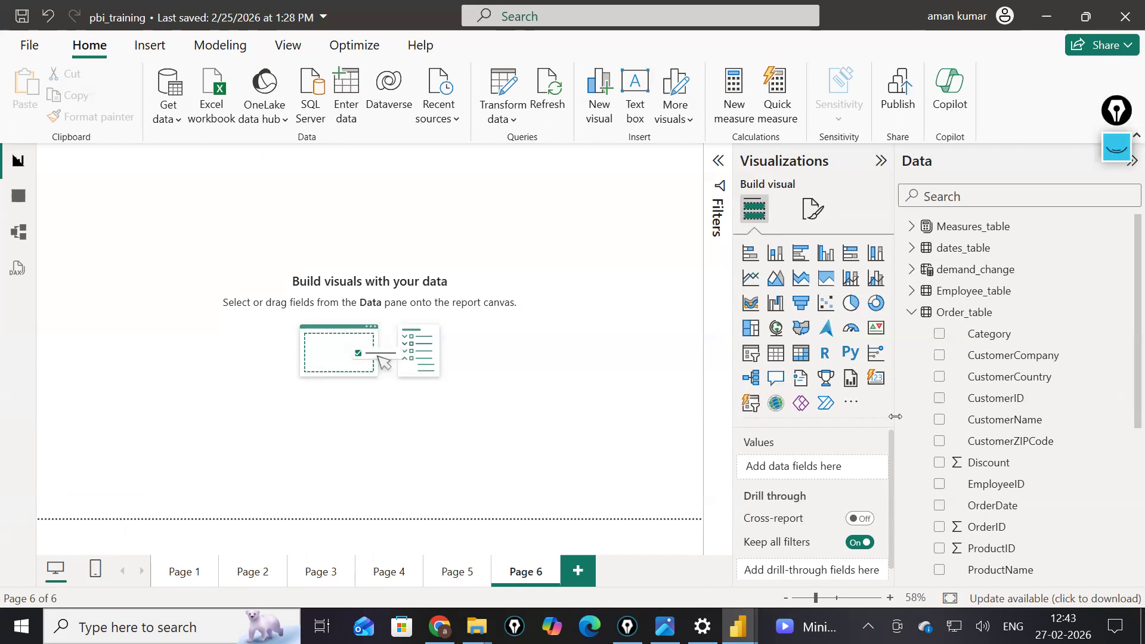
left_click_drag(994, 419, 424, 320)
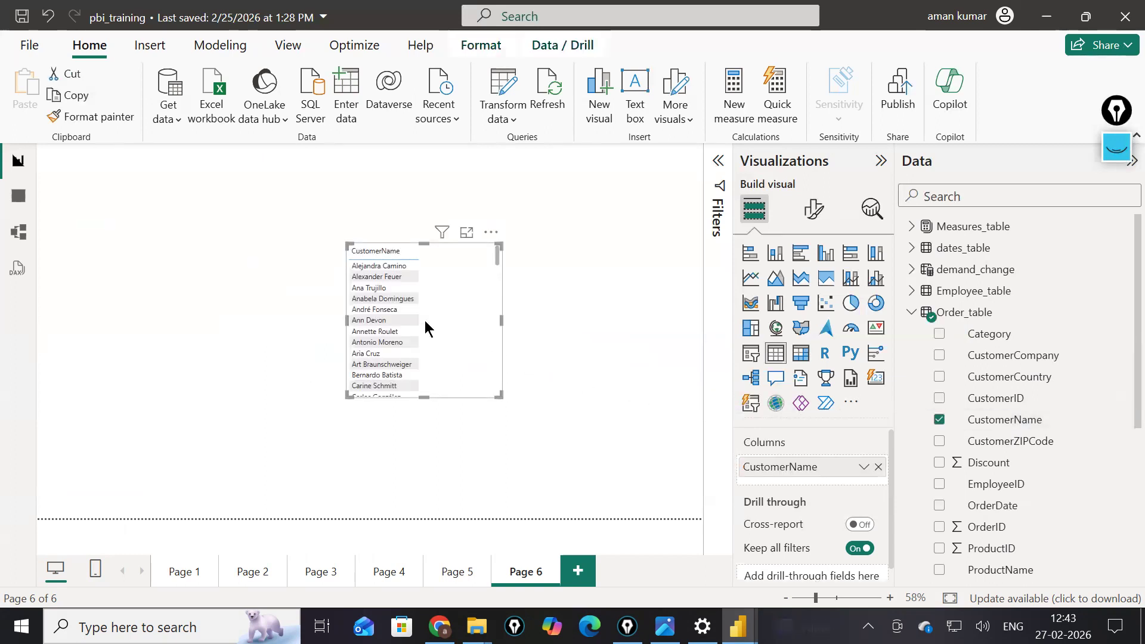
left_click(317, 237)
left_click(446, 281)
left_click(332, 238)
left_click(442, 276)
left_click(338, 238)
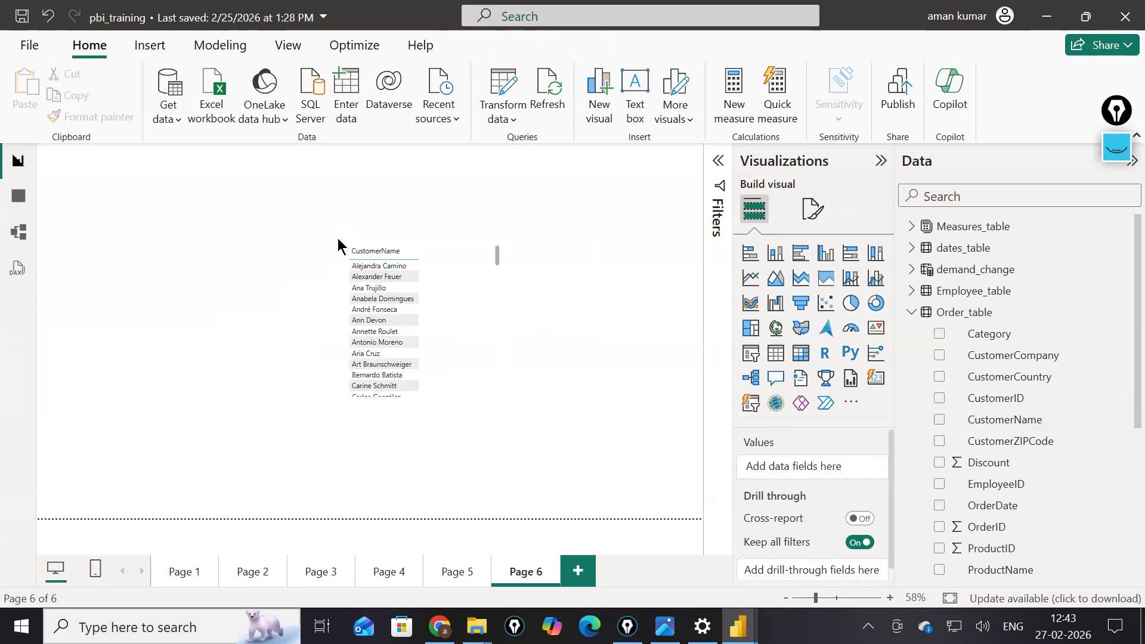
- Enlarge the CustomerName table visual and move it to the upper-left area of the report page
left_click(439, 278)
left_click_drag(500, 396, 626, 482)
left_click_drag(528, 322, 404, 253)
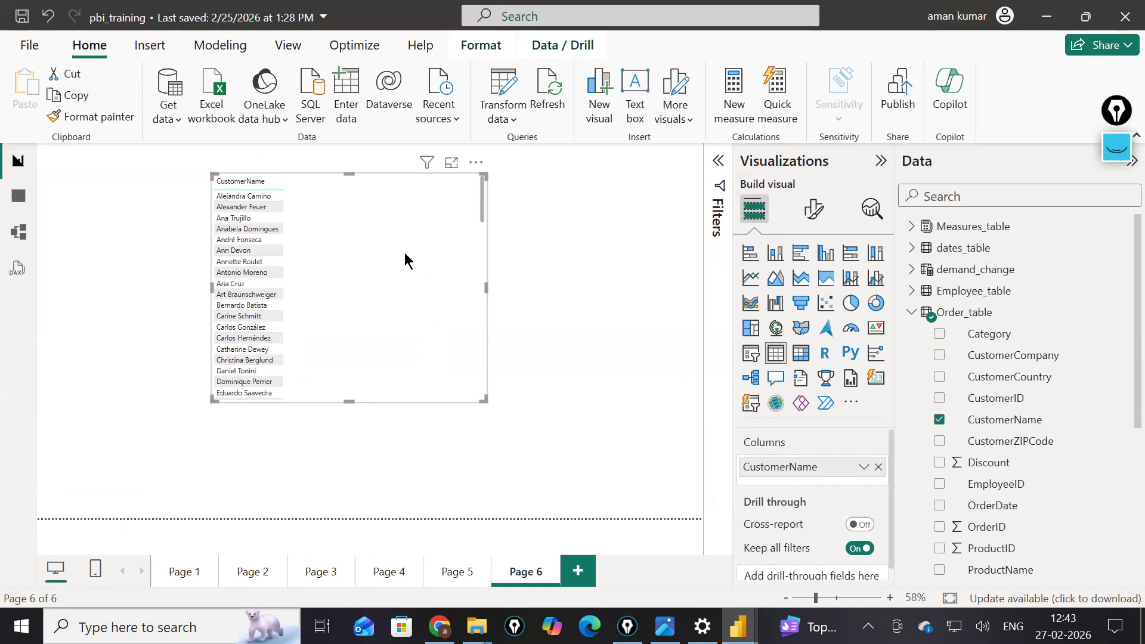
left_click_drag(405, 253, 280, 269)
left_click(479, 323)
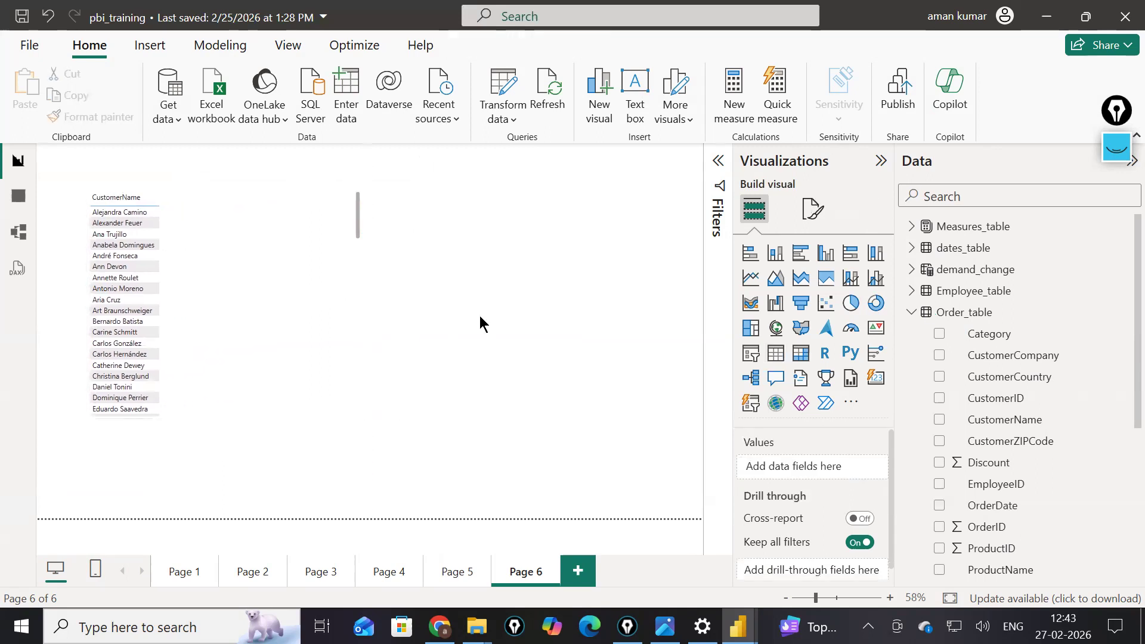
- Show the report's filter settings and add the totalprofit measure from Measures_table to the CustomerName table
left_click(717, 158)
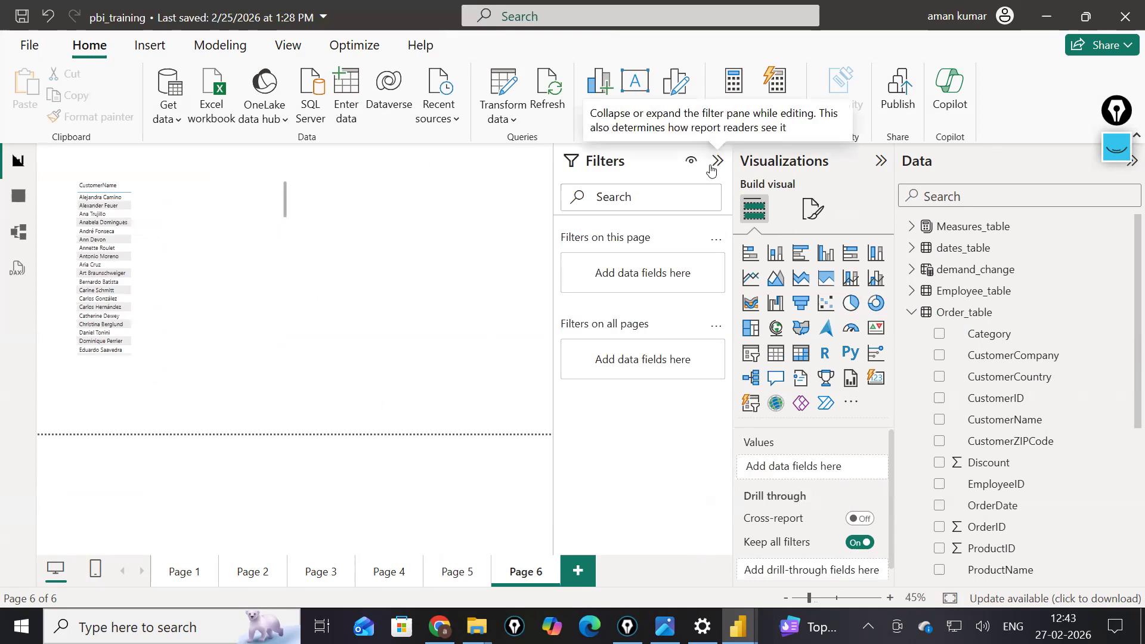
left_click(910, 226)
left_click_drag(1005, 421, 211, 282)
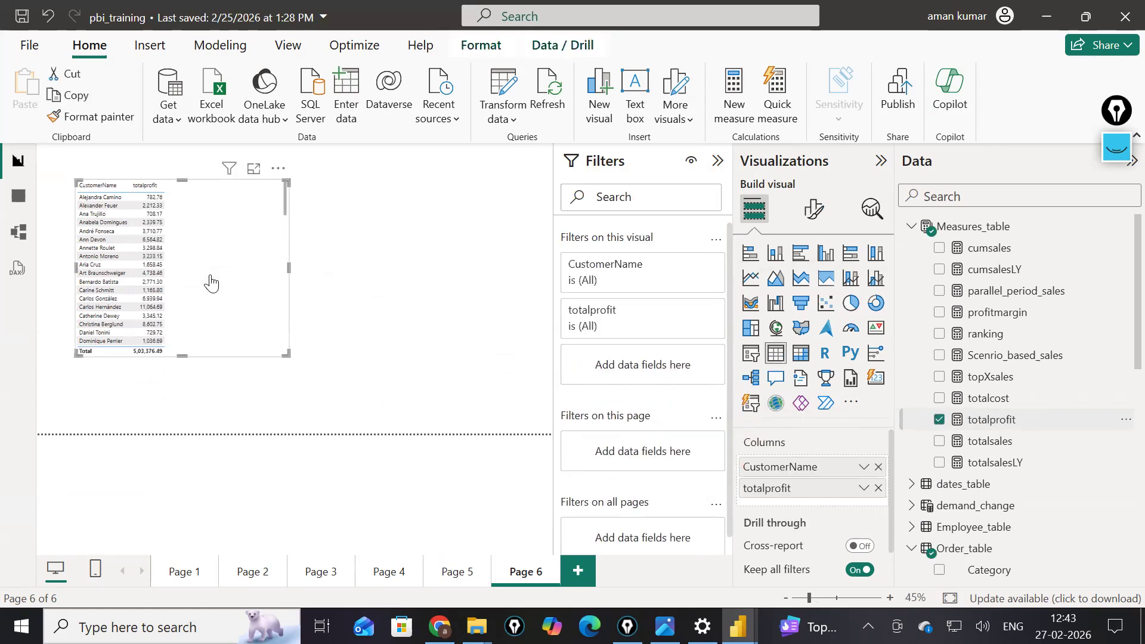
- Sort the customer table by totalprofit in descending order and enlarge the visual to show more rows
left_click(136, 191)
left_click_drag(287, 354, 322, 417)
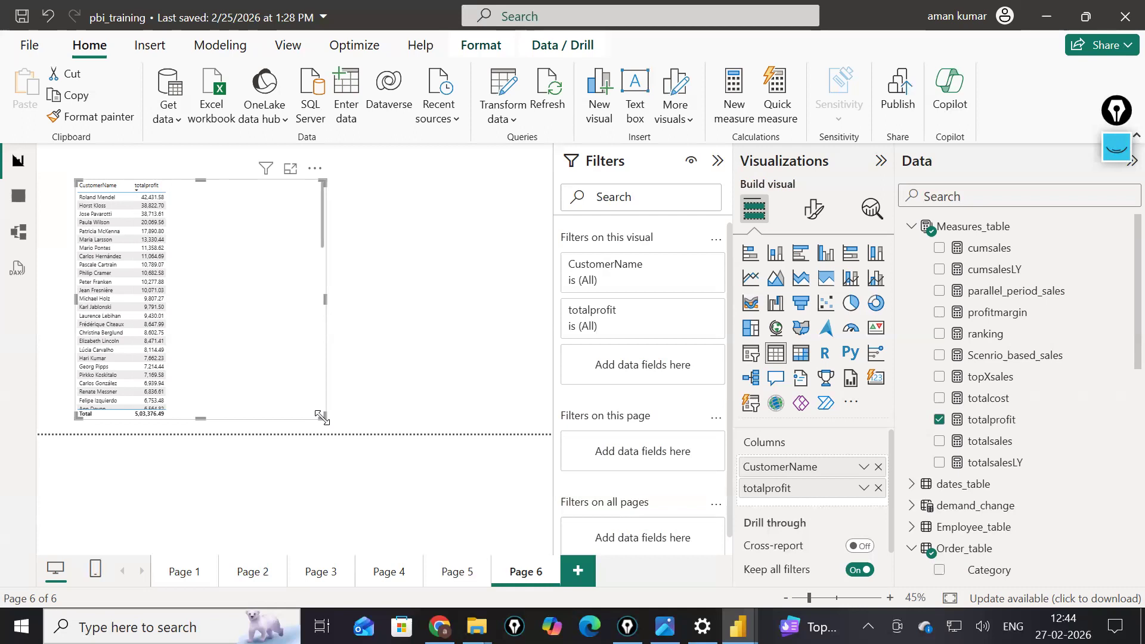
- Add CustomerName from Order_table as another filter on the table visual and set its filter type to Top N
left_click(910, 226)
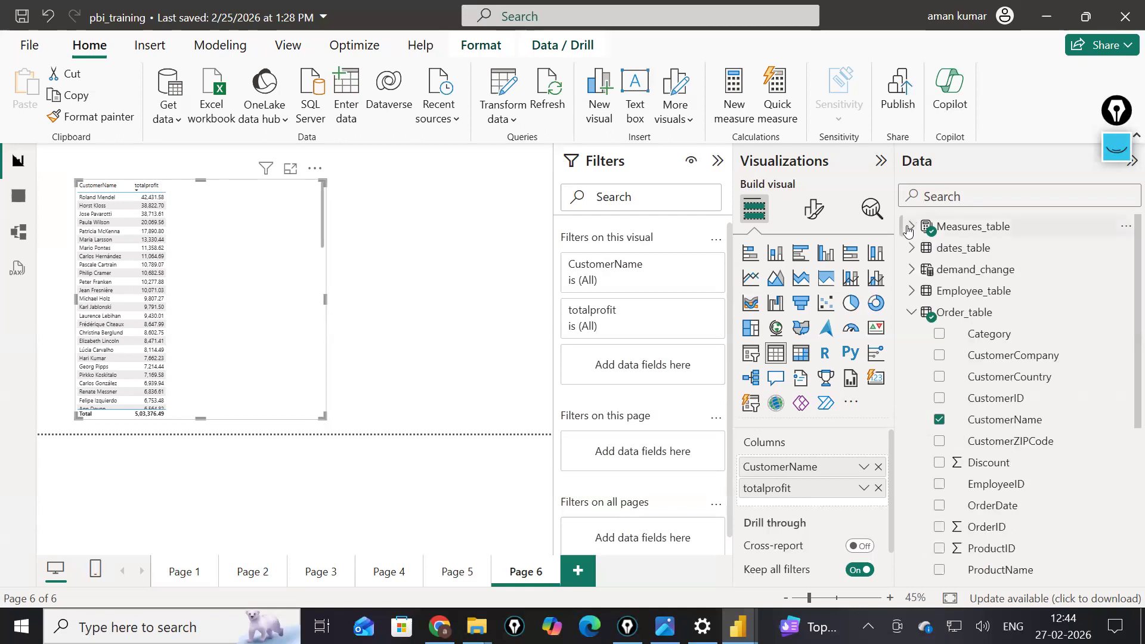
left_click_drag(948, 418, 1034, 453)
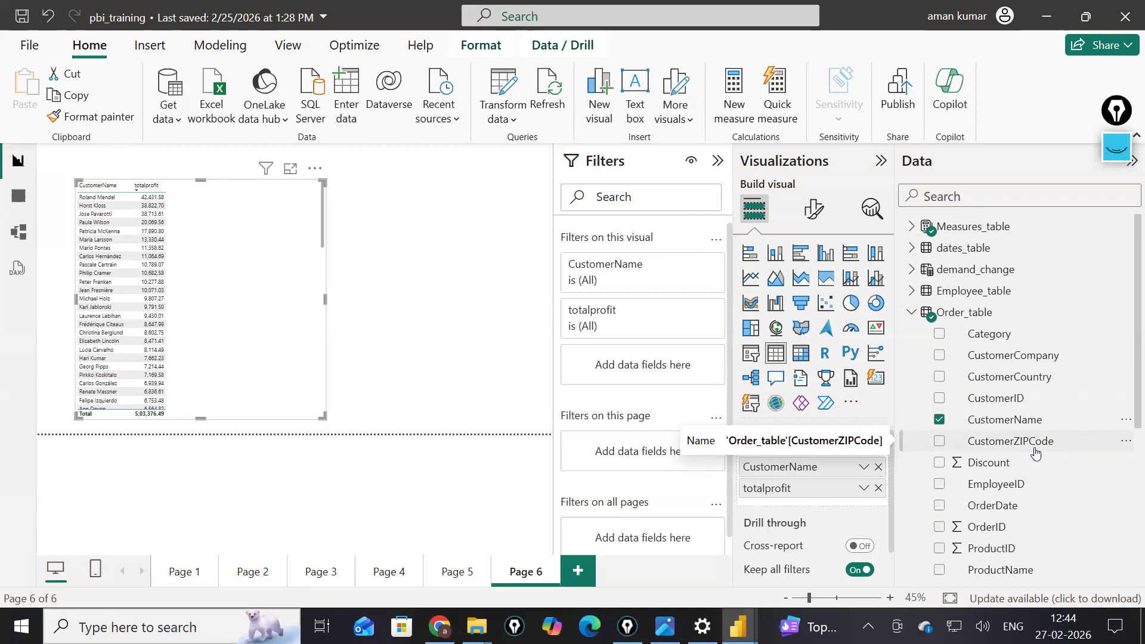
left_click_drag(1013, 420, 645, 366)
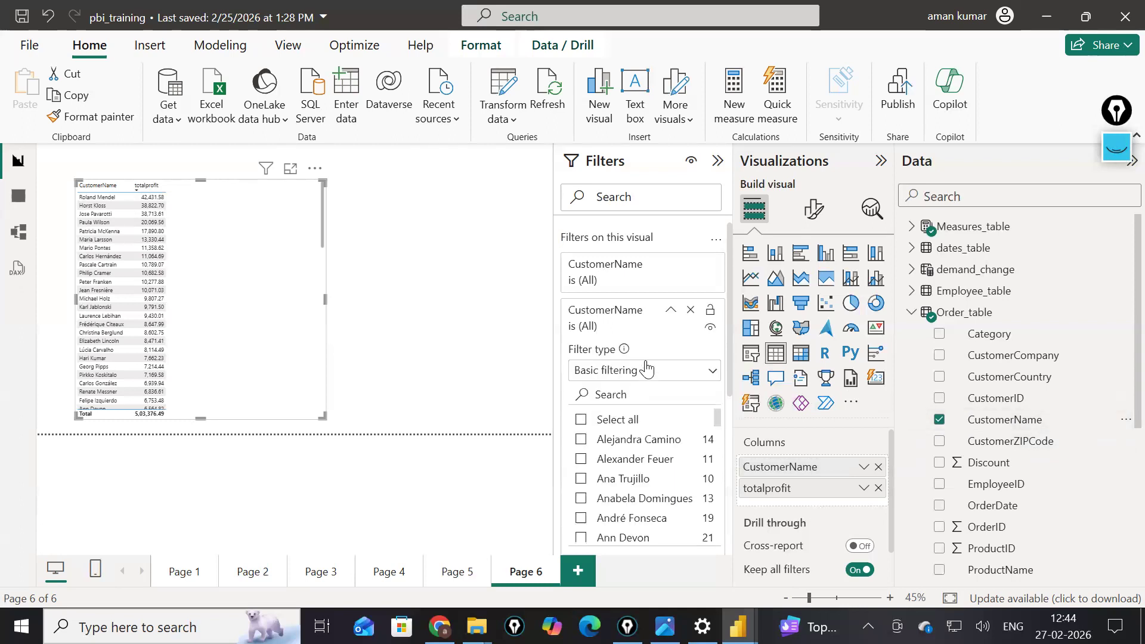
left_click(657, 363)
left_click(643, 442)
- Set the CustomerName Top N filter to show the top 10 items
left_click(669, 417)
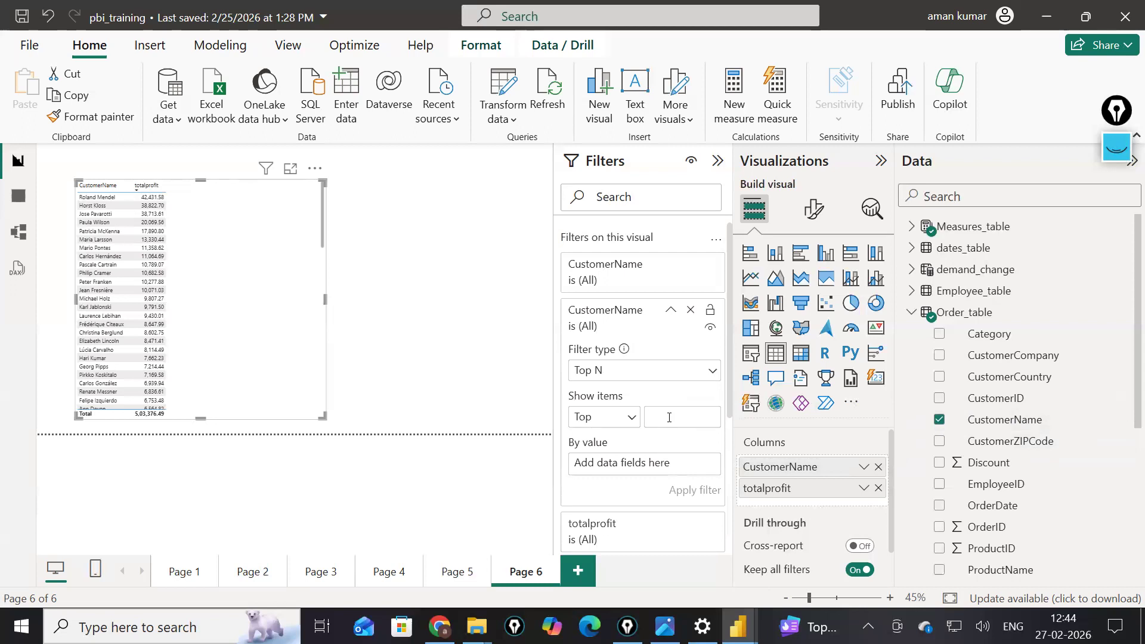
key("ctrl+super+o")
left_click(366, 521)
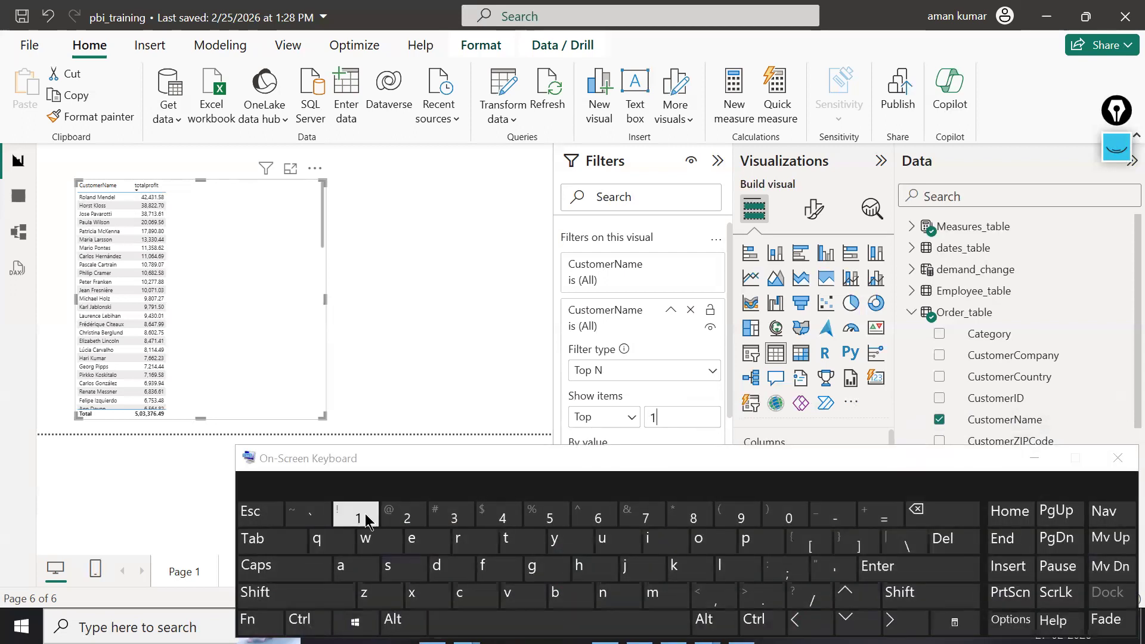
left_click(788, 516)
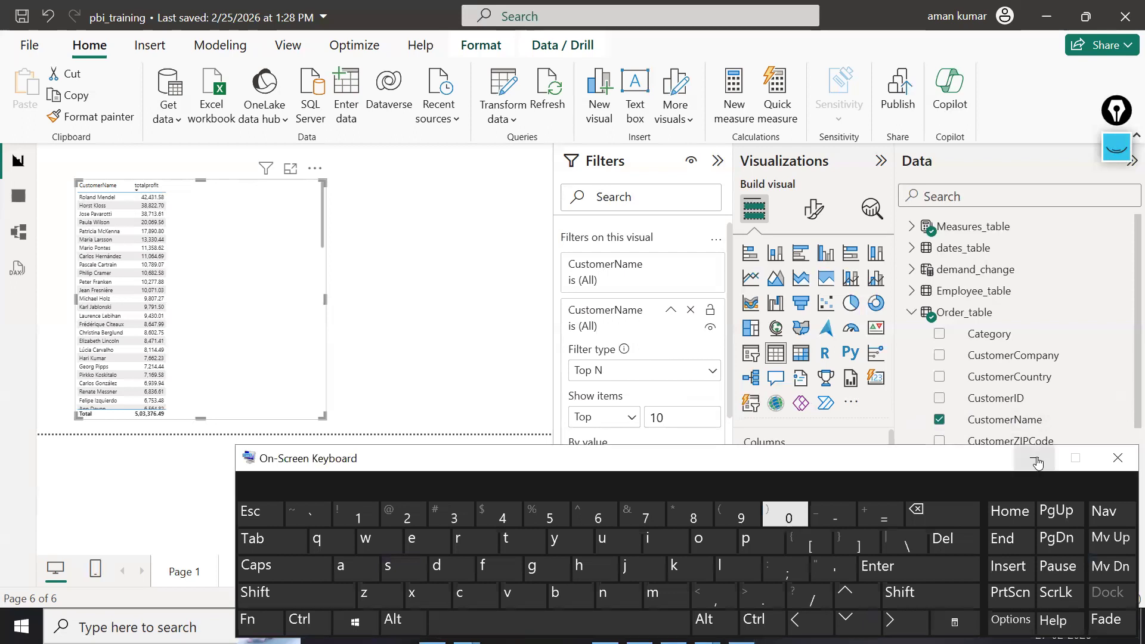
key("ctrl+super+o")
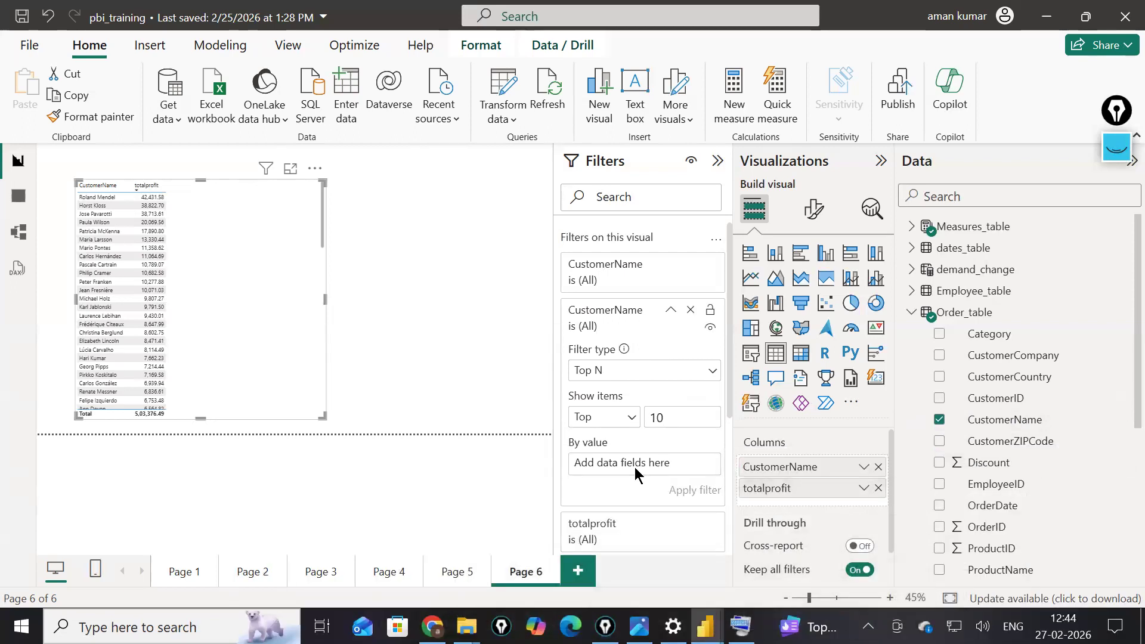
- Rank the Top N filter by the totalprofit measure from Measures_table and apply it
left_click(911, 312)
left_click(911, 226)
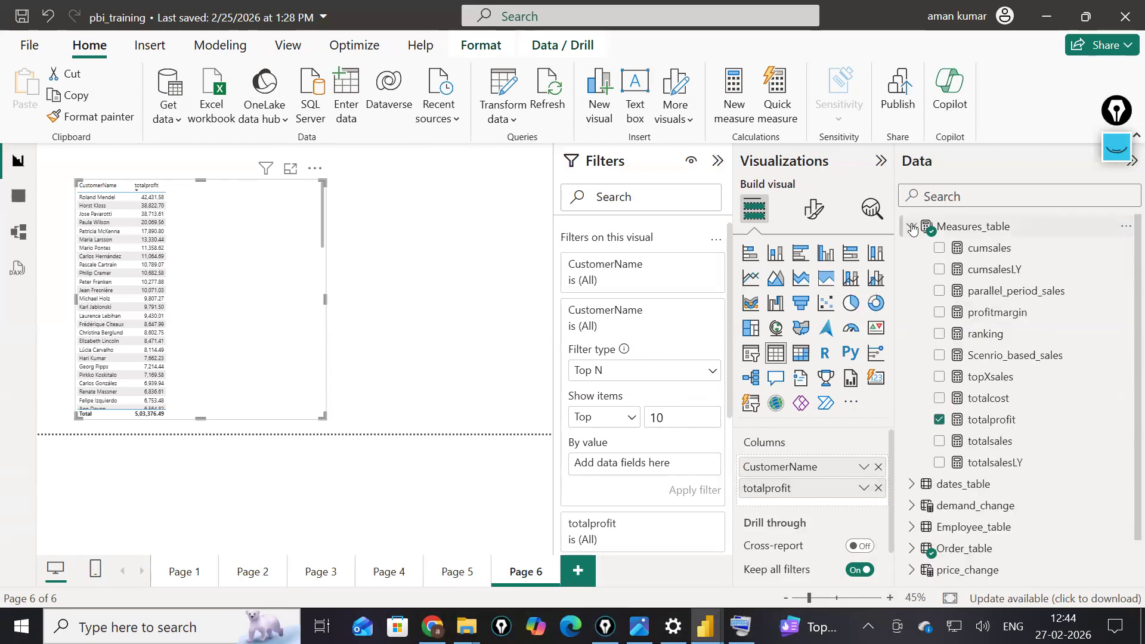
left_click_drag(992, 419, 654, 453)
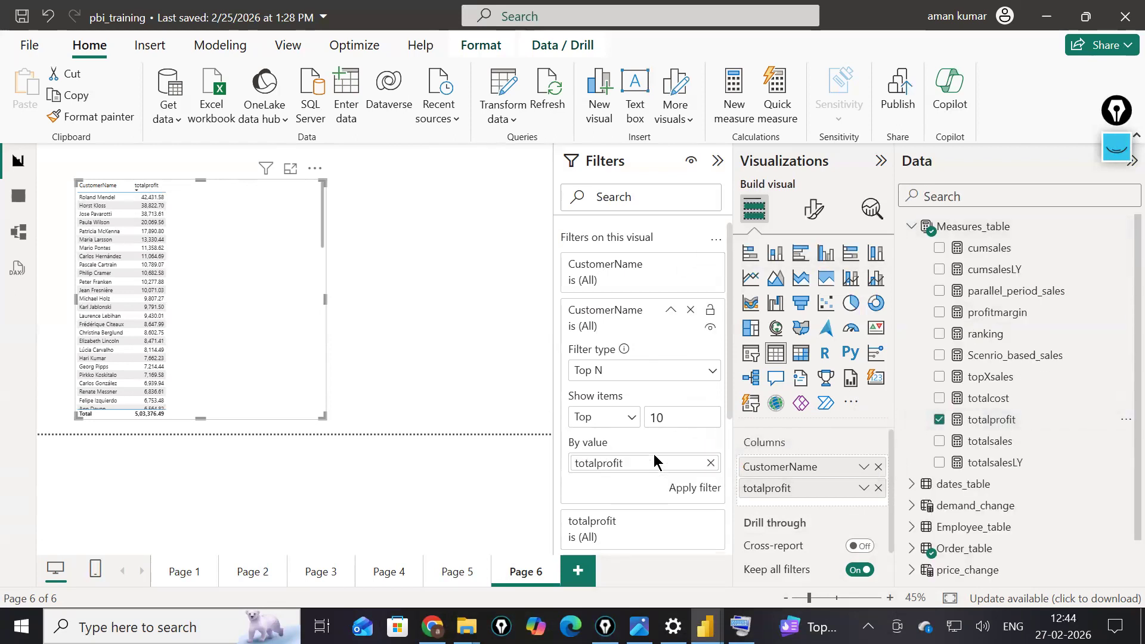
left_click(693, 487)
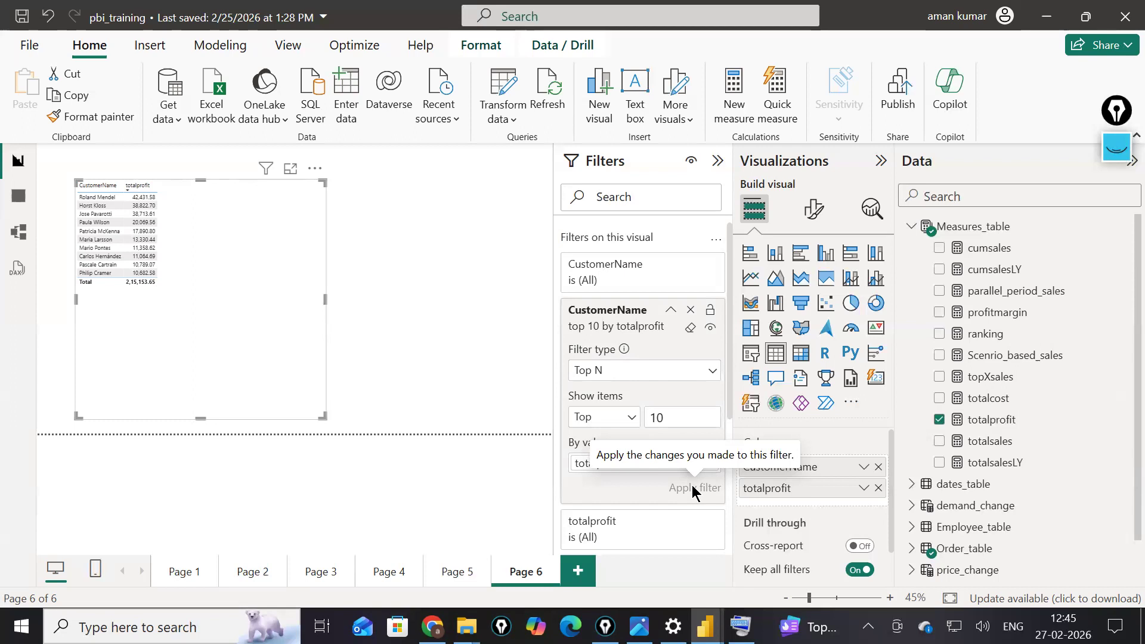
- Shrink the customer table visual to fit more closely around its rows
left_click_drag(325, 418, 203, 327)
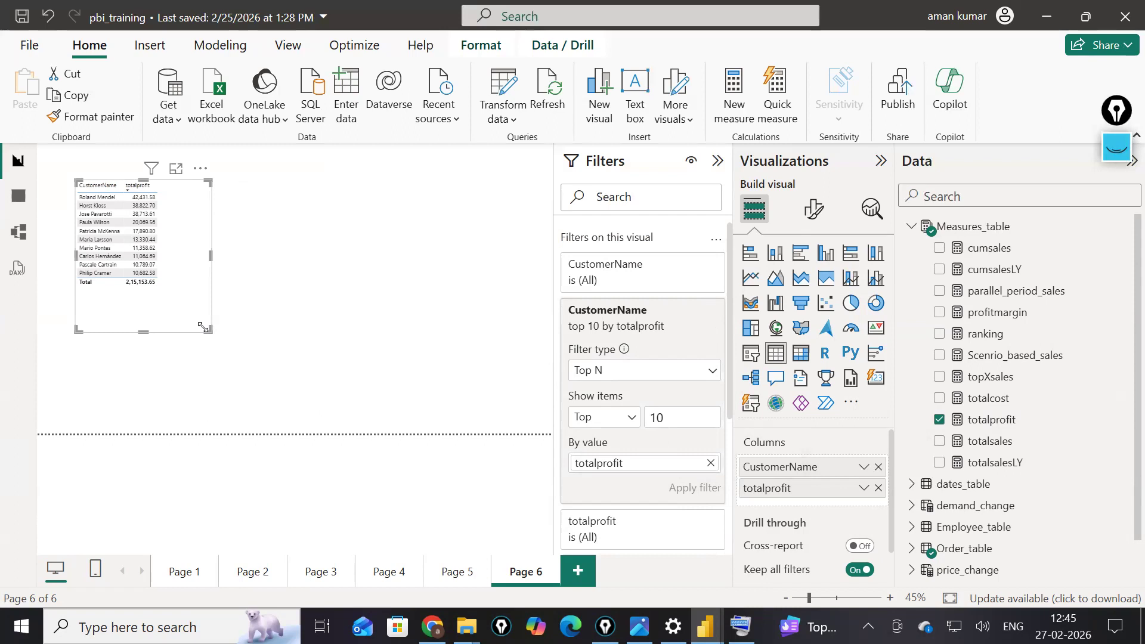
left_click(138, 388)
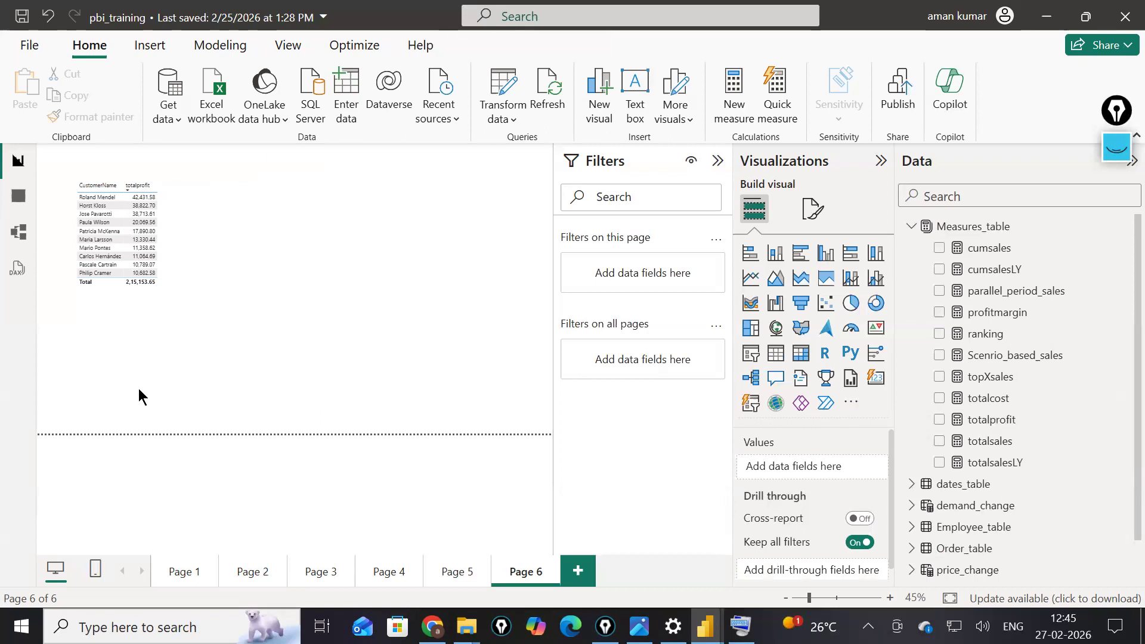
left_click(187, 282)
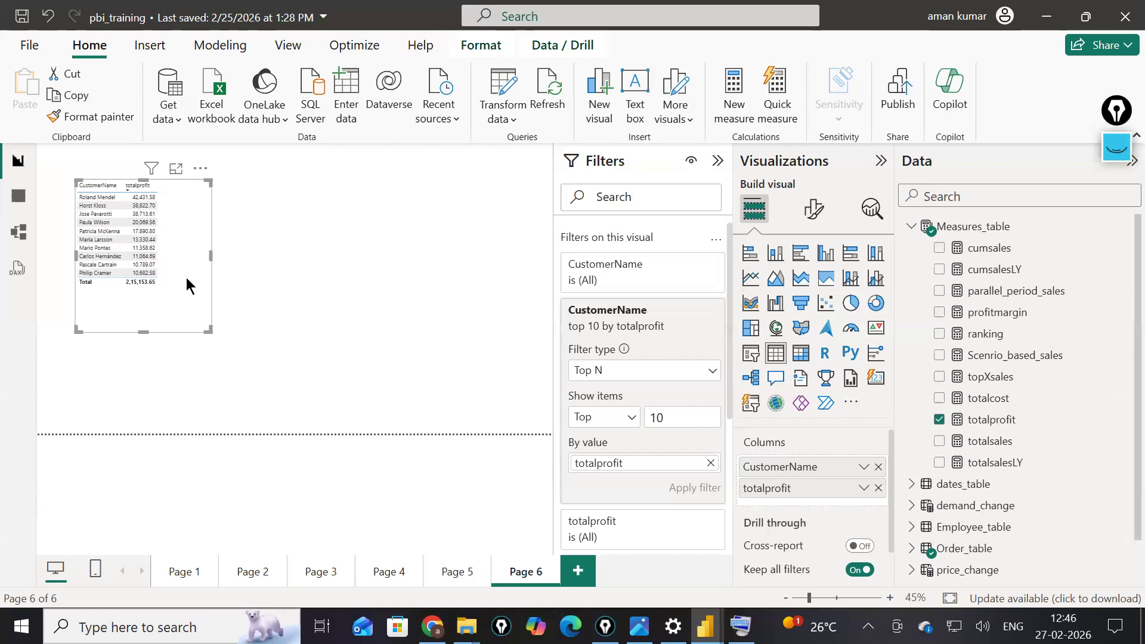
- Collapse Measures_table in the field list and hide the filter and visualization settings to widen the report canvas
left_click(911, 226)
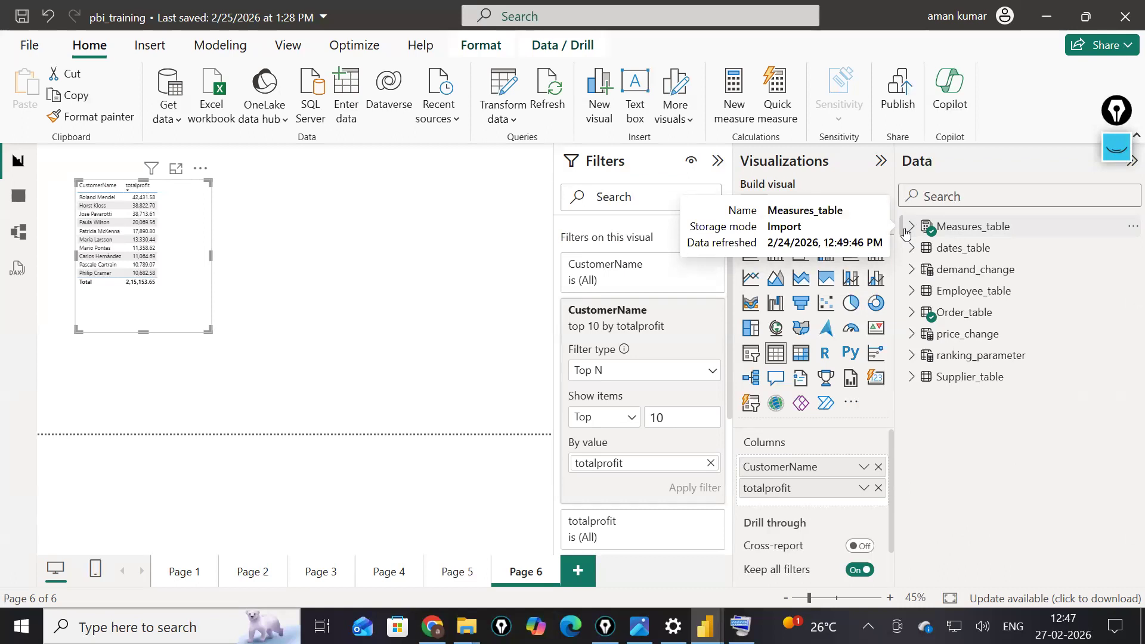
left_click(717, 161)
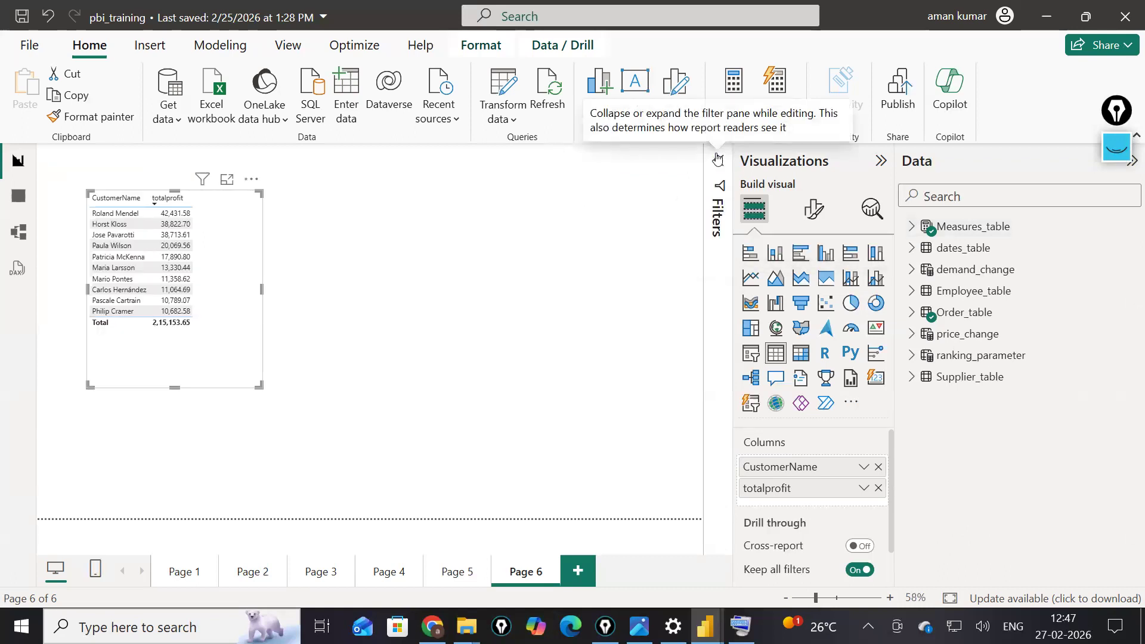
left_click(880, 161)
- Show the screen annotation tools, move them over the field list, and clear all pen marks
left_click(1110, 164)
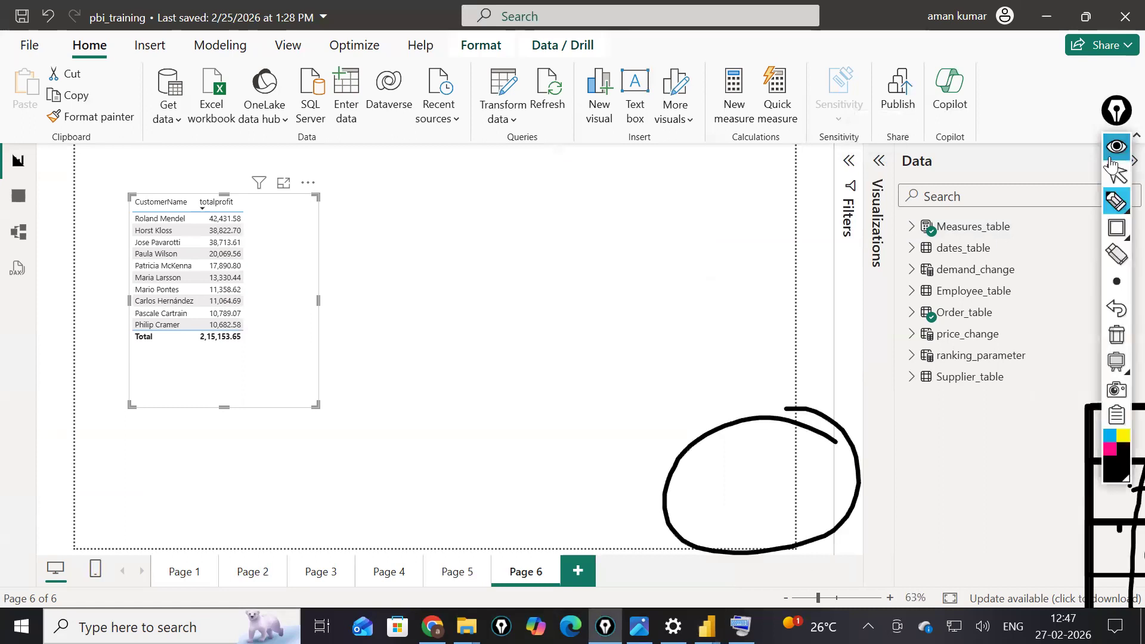
left_click_drag(997, 168, 1066, 210)
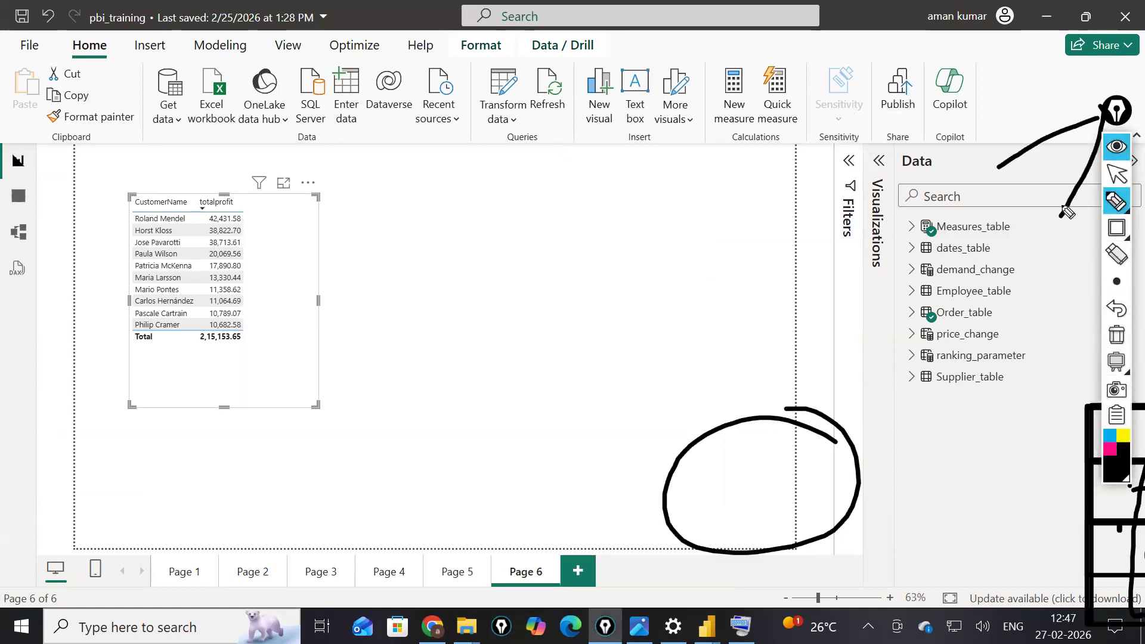
left_click_drag(1100, 125, 999, 206)
left_click(1006, 424)
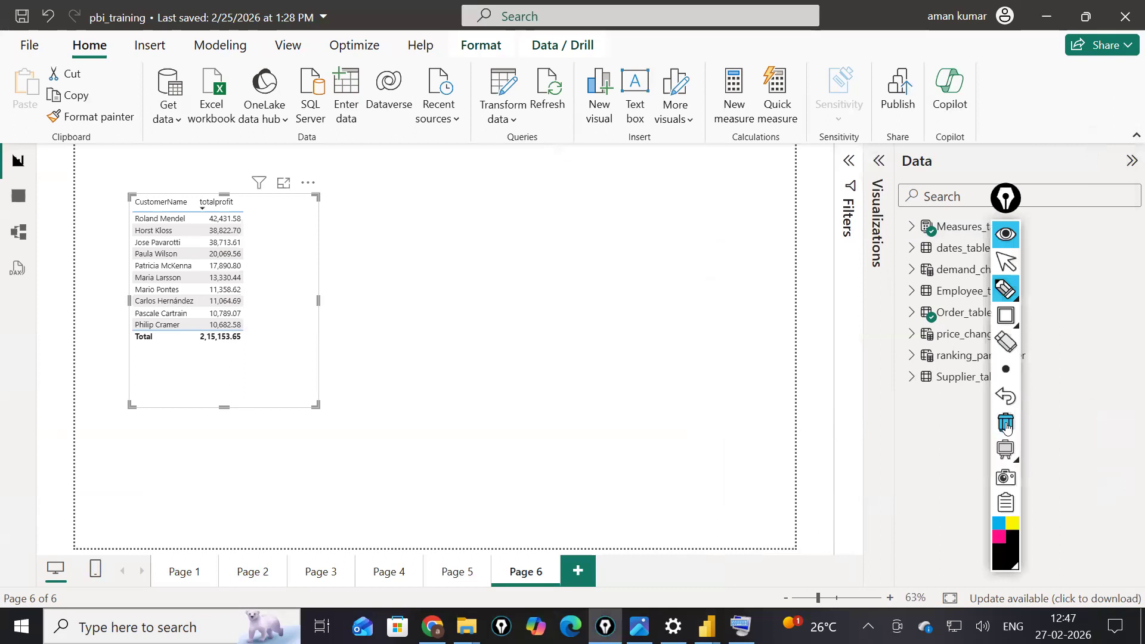
- Handwrite "totalsaleson weekend" with the pen in the empty area beside the customer table, then hide the annotations
left_click_drag(437, 196, 429, 244)
left_click_drag(417, 220, 490, 212)
mouse_move(508, 205)
left_mouse_down()
mouse_move(504, 216)
mouse_move(522, 210)
left_mouse_up()
left_click_drag(531, 180, 529, 222)
mouse_move(563, 220)
left_mouse_down()
mouse_move(604, 221)
mouse_move(666, 184)
mouse_move(736, 203)
left_mouse_up()
mouse_move(508, 268)
left_mouse_down()
mouse_move(511, 286)
mouse_move(539, 259)
mouse_move(712, 271)
left_mouse_up()
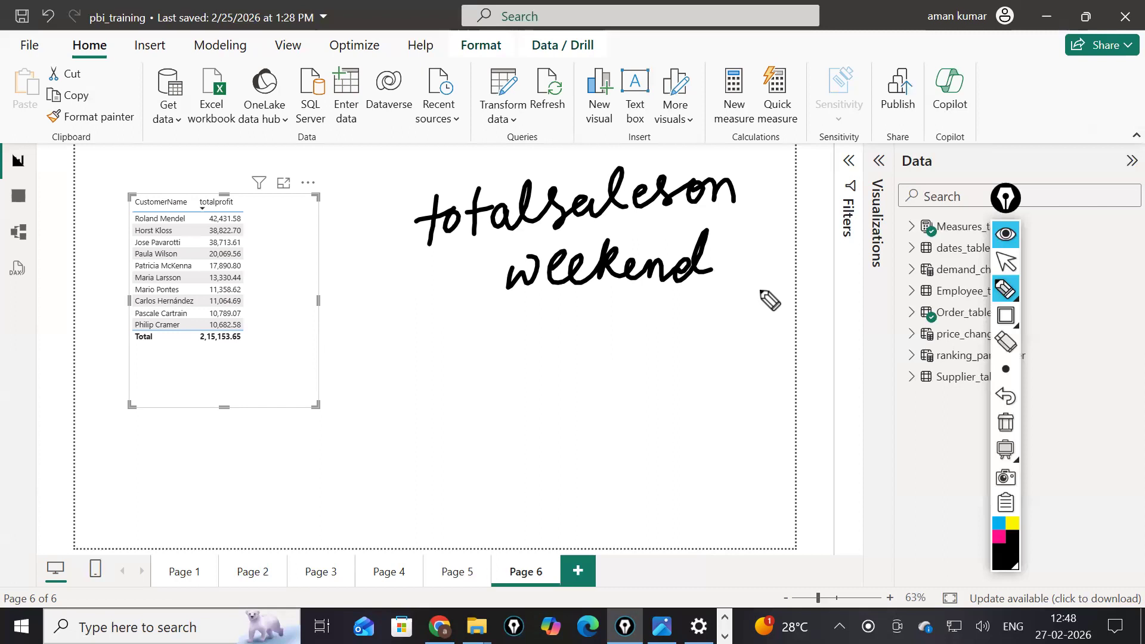
left_click(1005, 234)
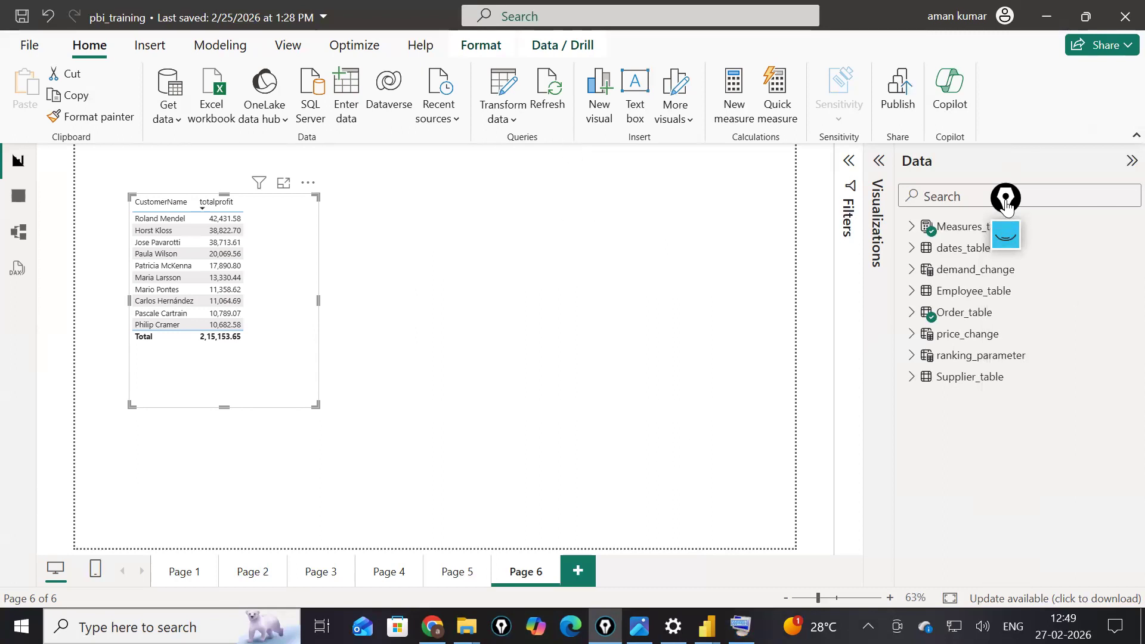
- Reduce the customer table visual's height and move it into the page's upper-left corner, with Measures_table expanded in the field list
left_click(910, 228)
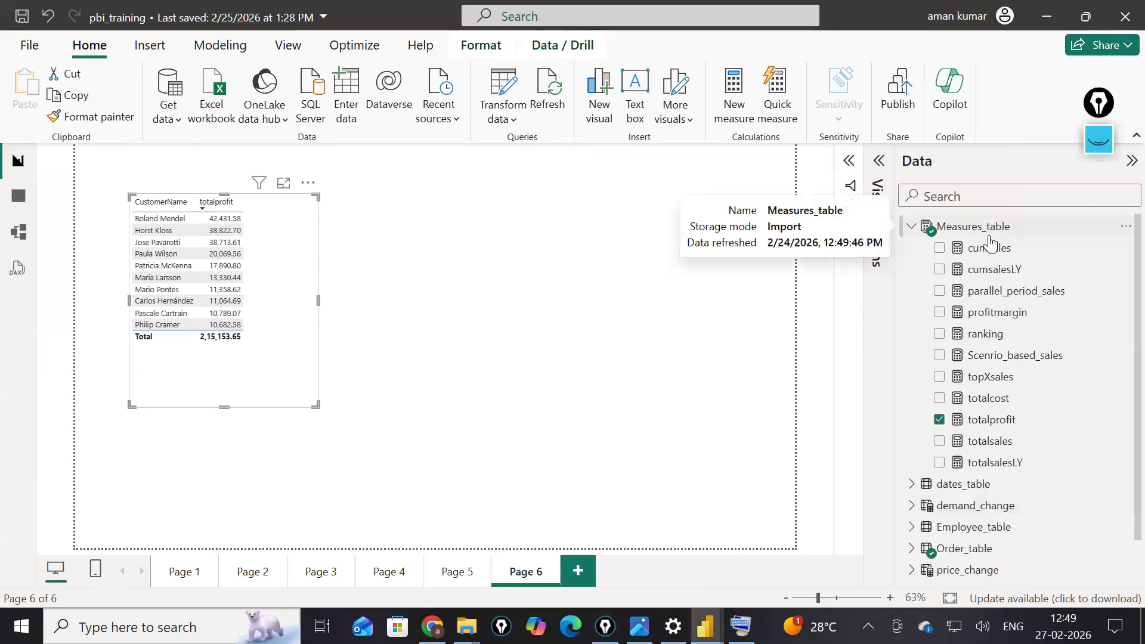
left_click_drag(317, 405, 312, 361)
left_click_drag(305, 290, 252, 235)
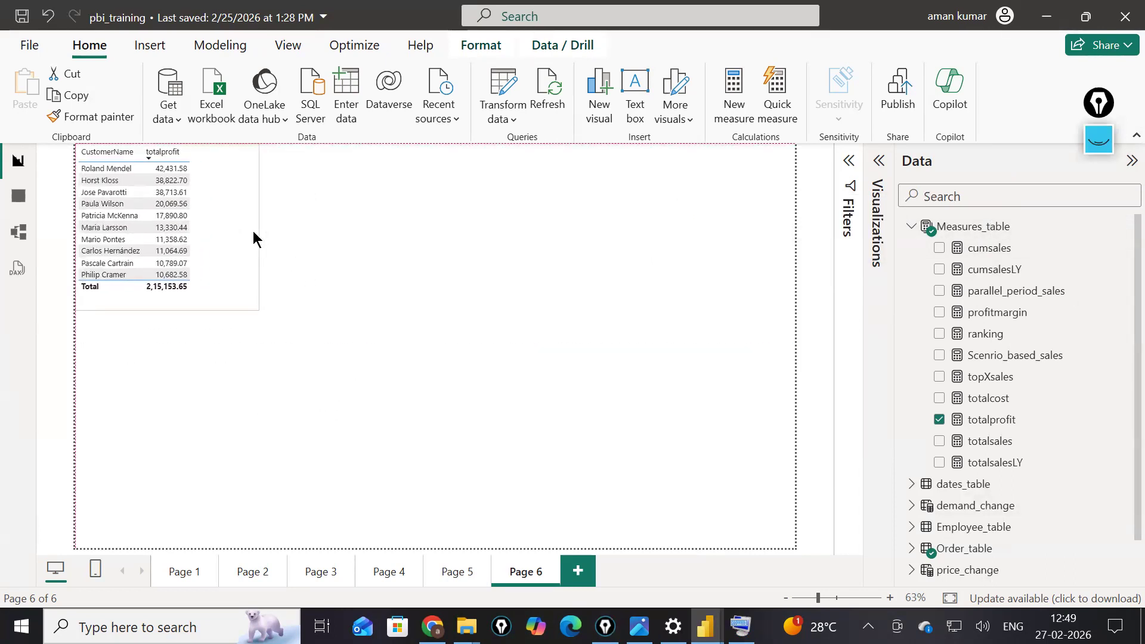
left_click(473, 367)
- Create a new measure in Measures_table, then expand its formula editor and enlarge the formula text
right_click(961, 229)
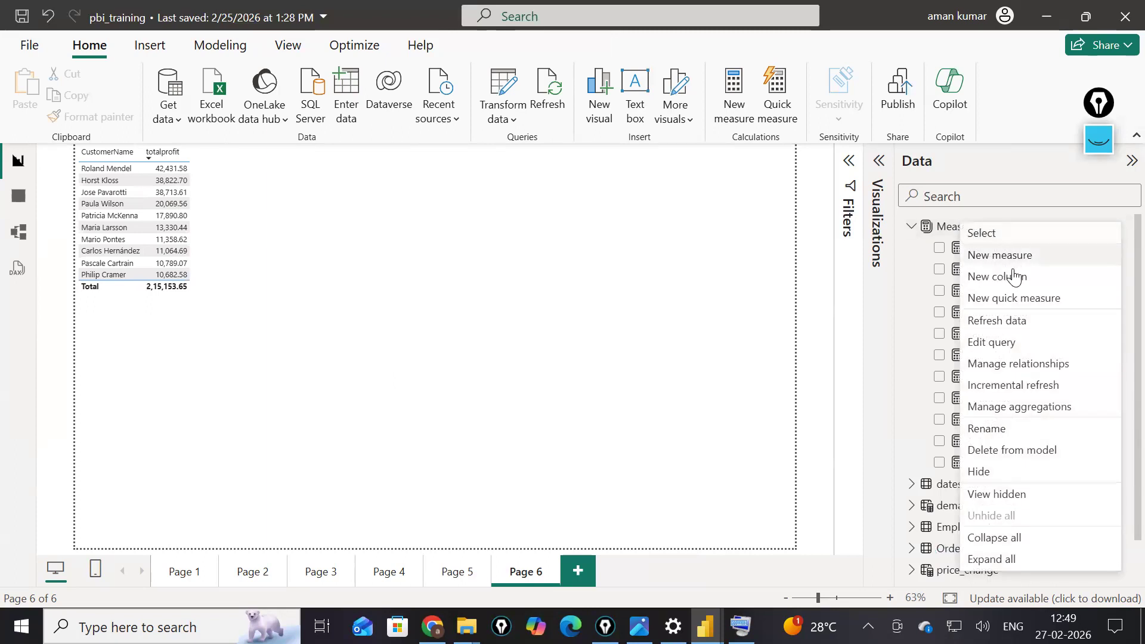
left_click(1013, 253)
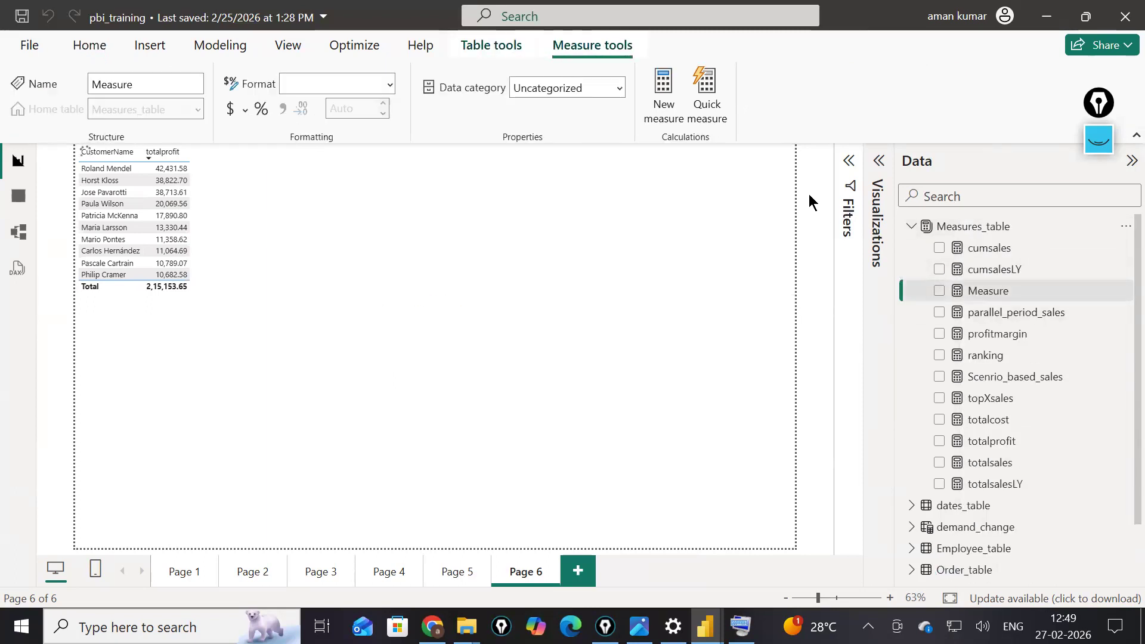
left_click(847, 159)
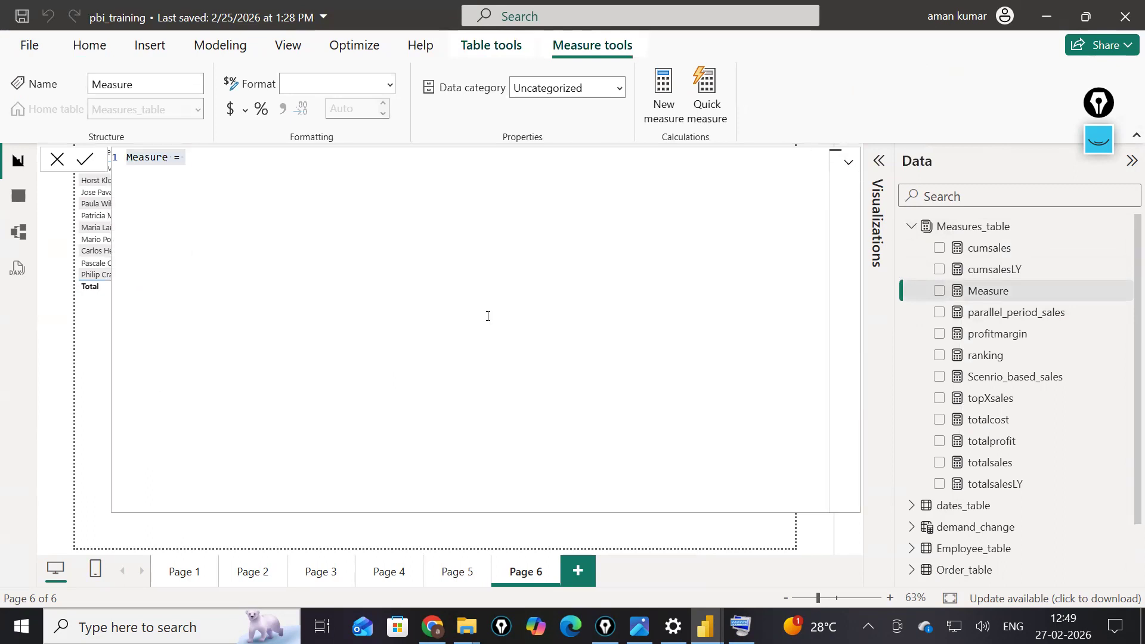
scroll(301, 253, "up", 4)
scroll(281, 246, "up", 4)
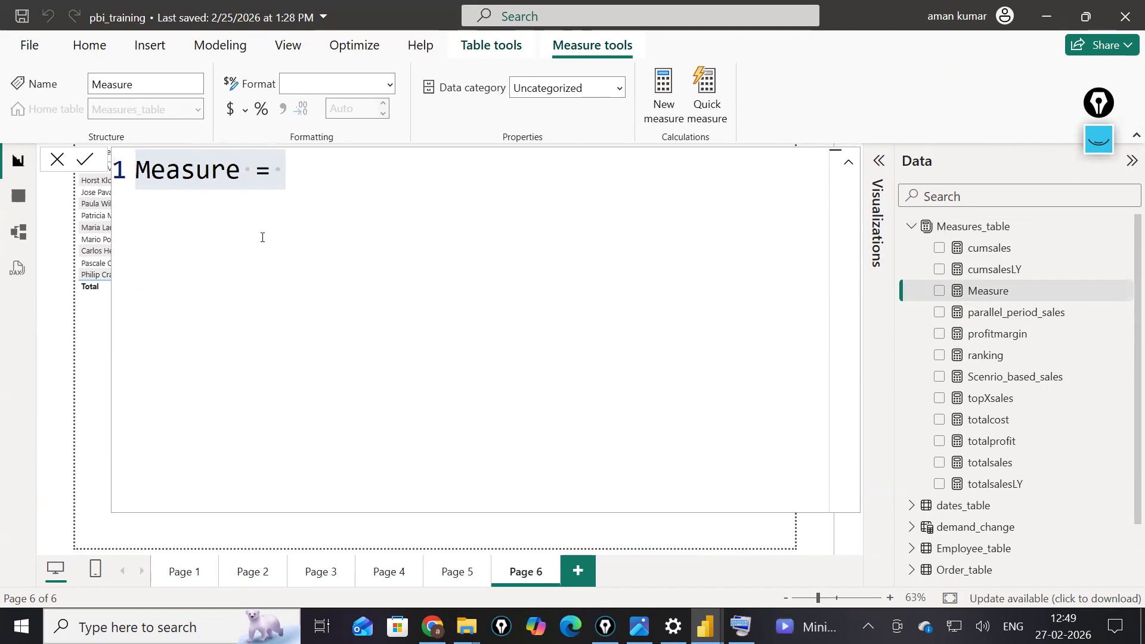
scroll(261, 238, "up", 2)
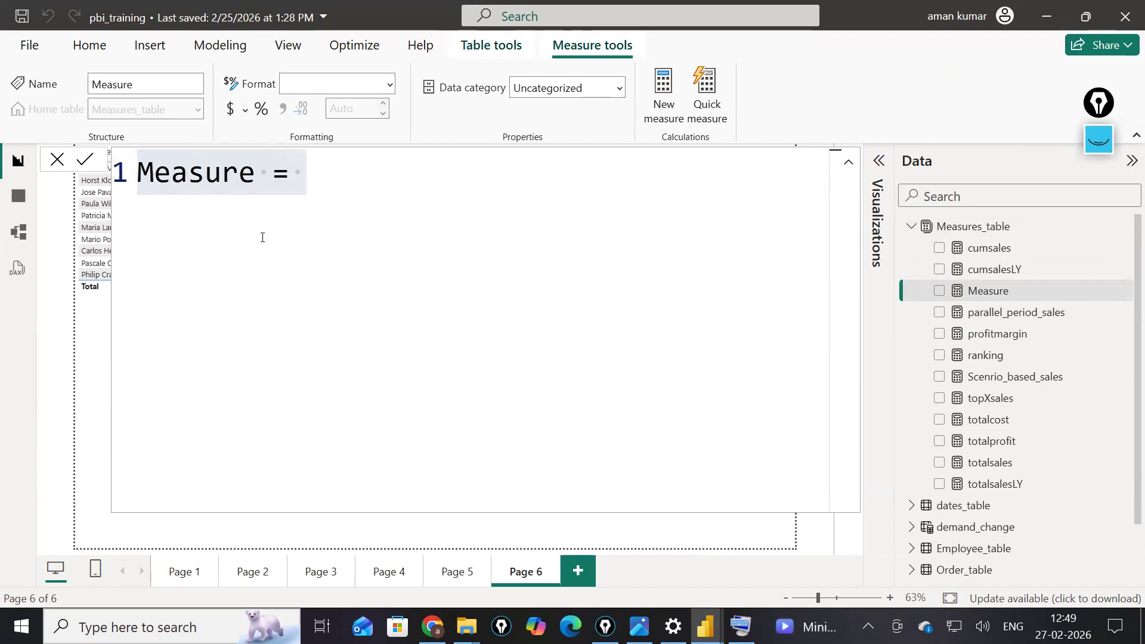
- Name the new measure totalsalesonweekend in its formula
left_click(223, 172)
double_click(163, 185)
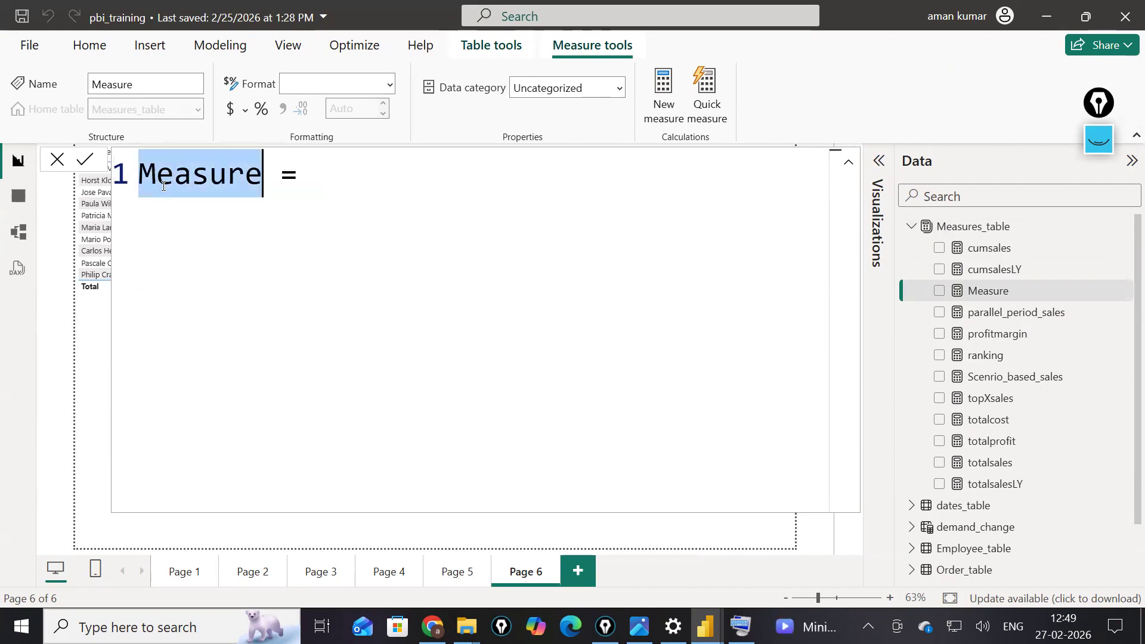
type("totalsalesOnw")
key("BackSpace")
key("BackSpace")
key("BackSpace")
type("onweekj")
key("BackSpace")
type("end")
key("Right")
key("Right")
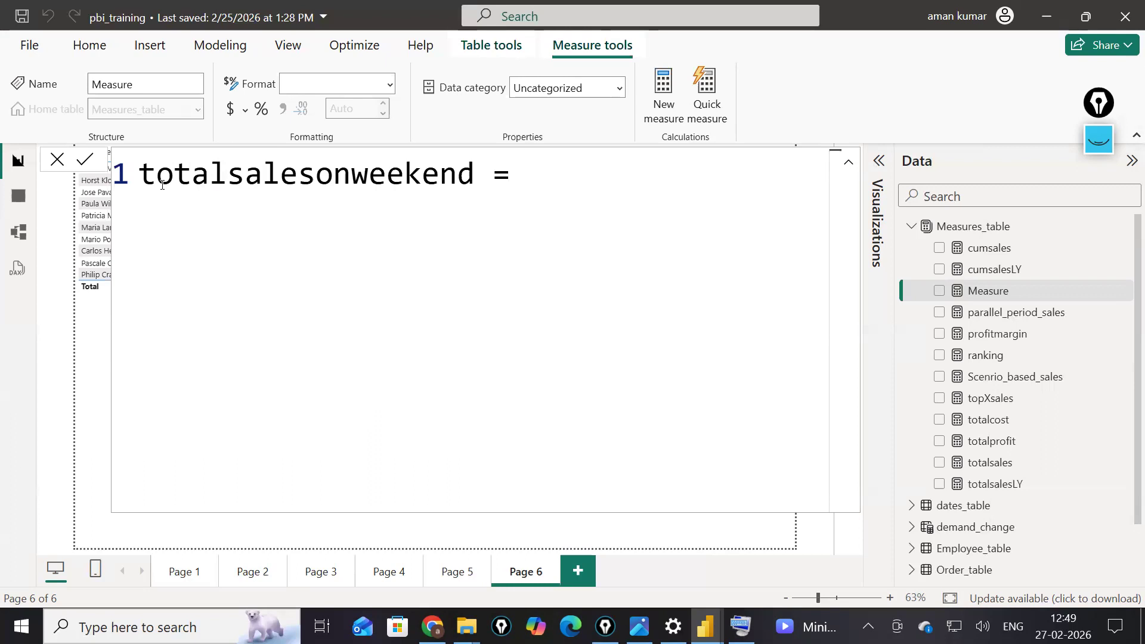
- Declare a variable named weekend in the totalsalesonweekend formula with "var weekend =" and reduce the formula text size
type("var")
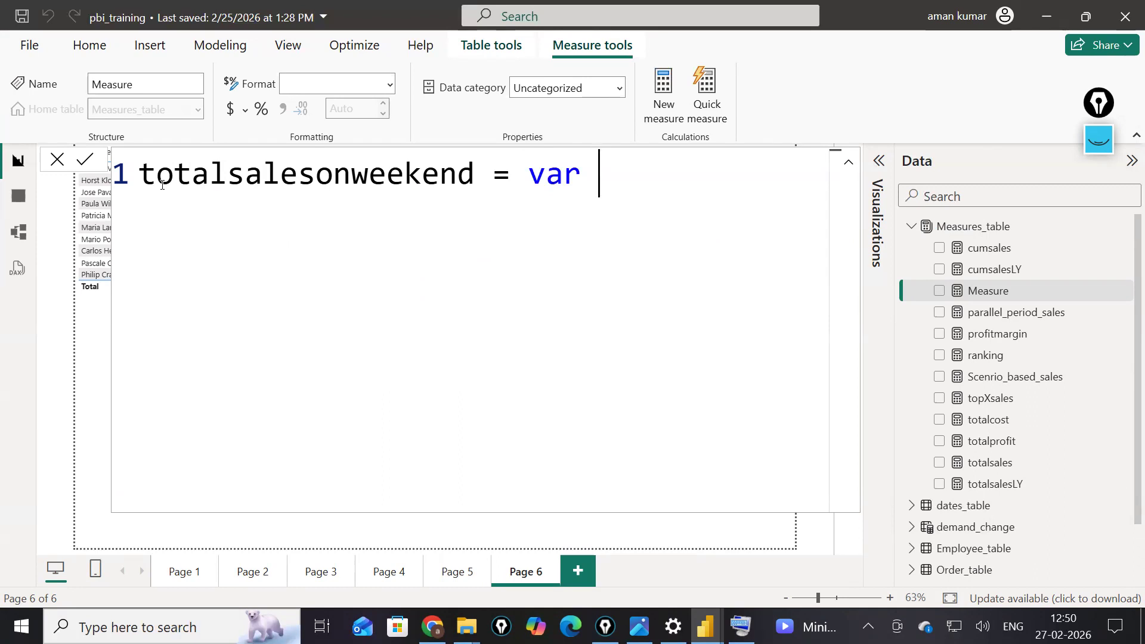
type("wee")
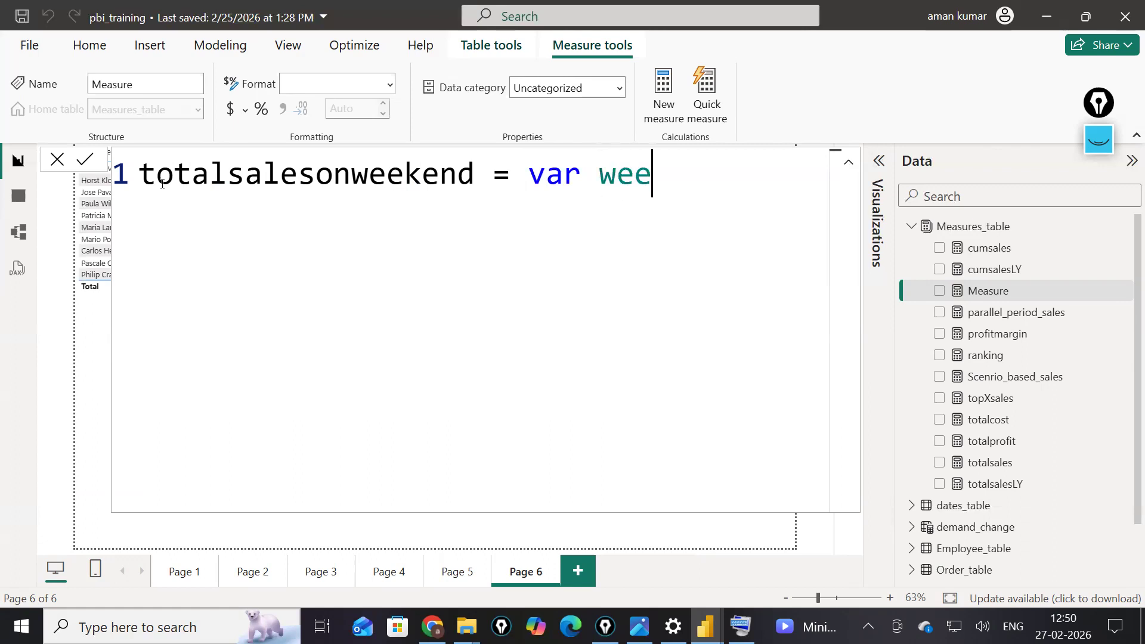
type("kend ")
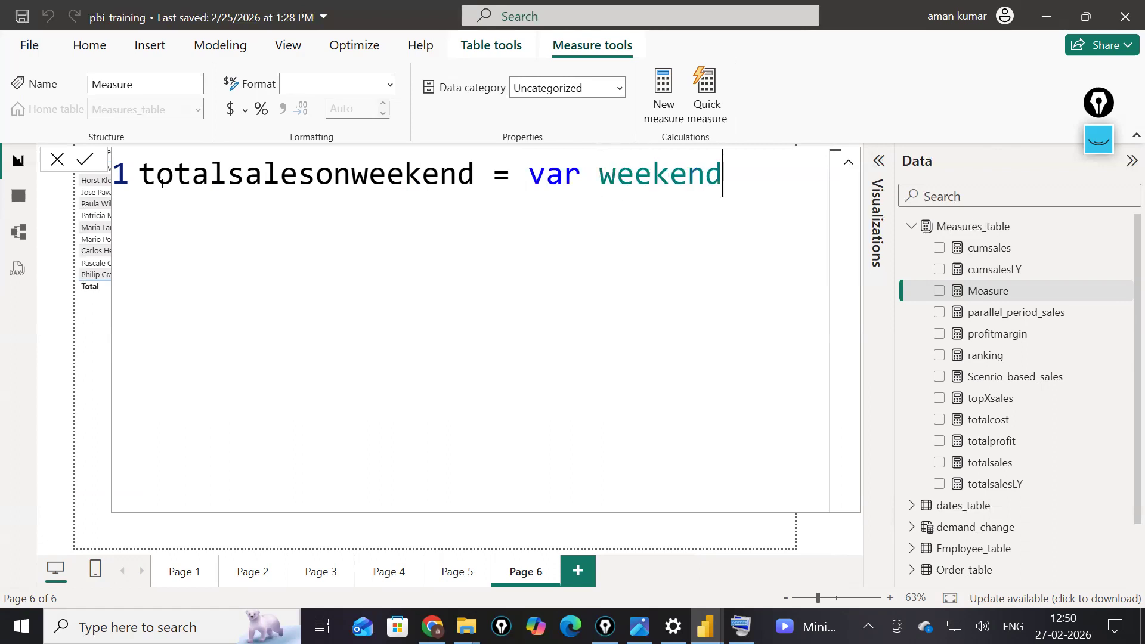
type("=")
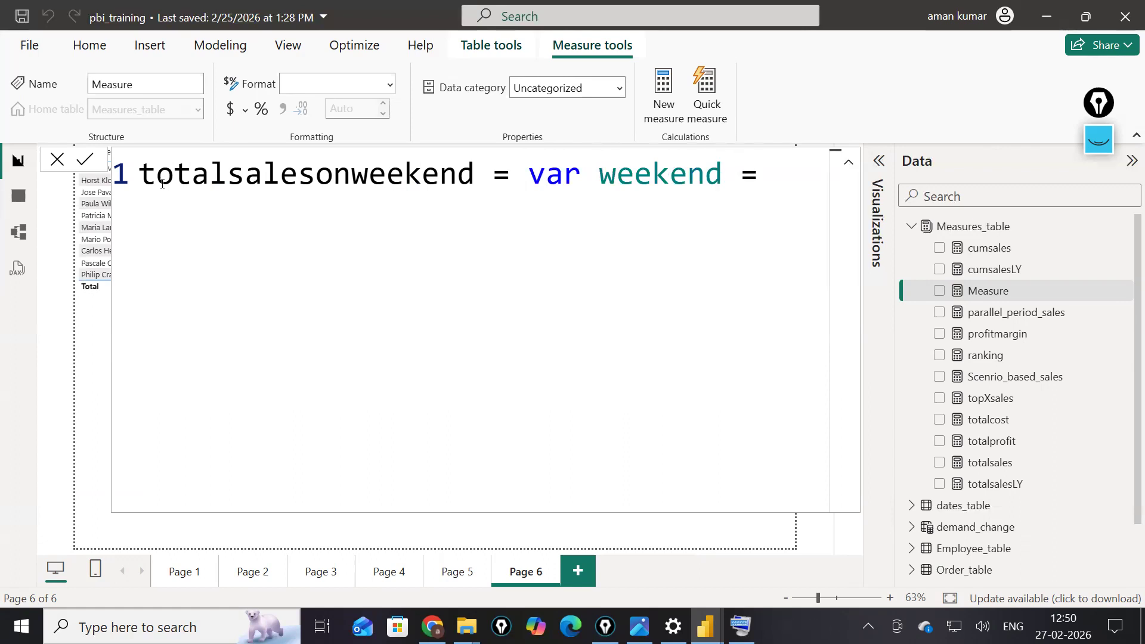
scroll(302, 404, "down", 4, "ctrl")
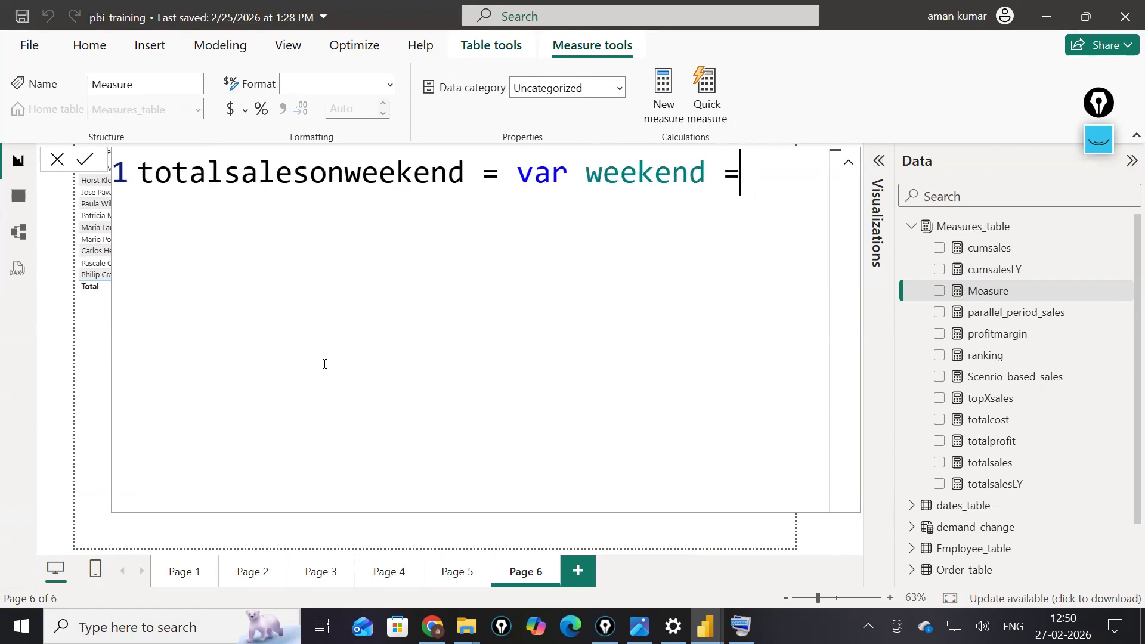
scroll(406, 320, "down", 1, "ctrl")
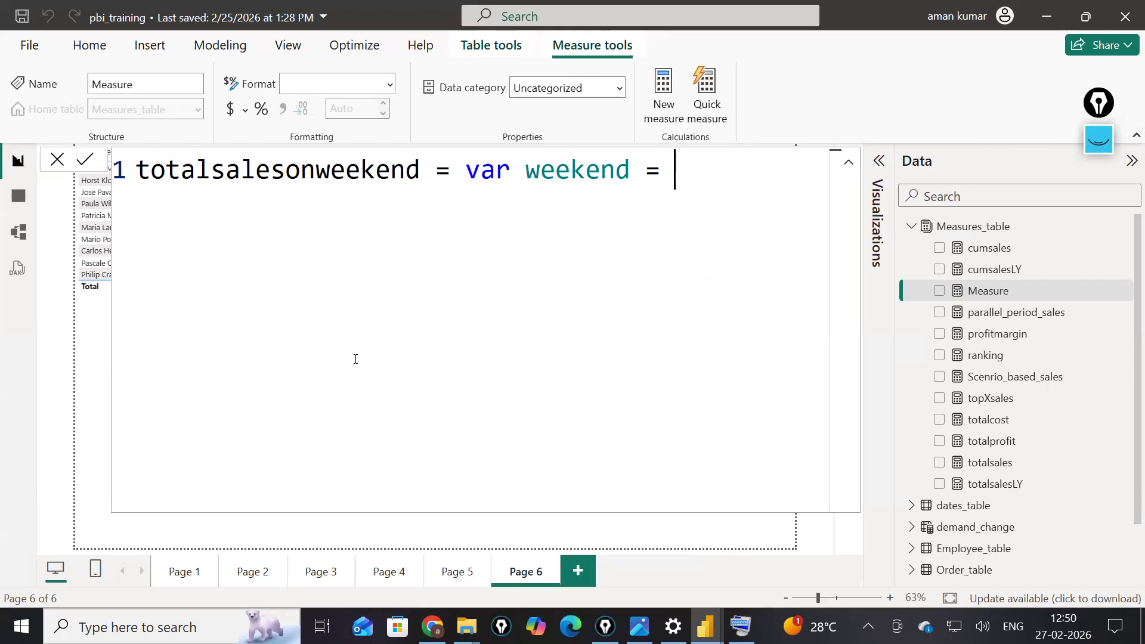
- Assign the weekend variable a FILTER function with Order_table as its table argument, ready for the filter expression
type("fil")
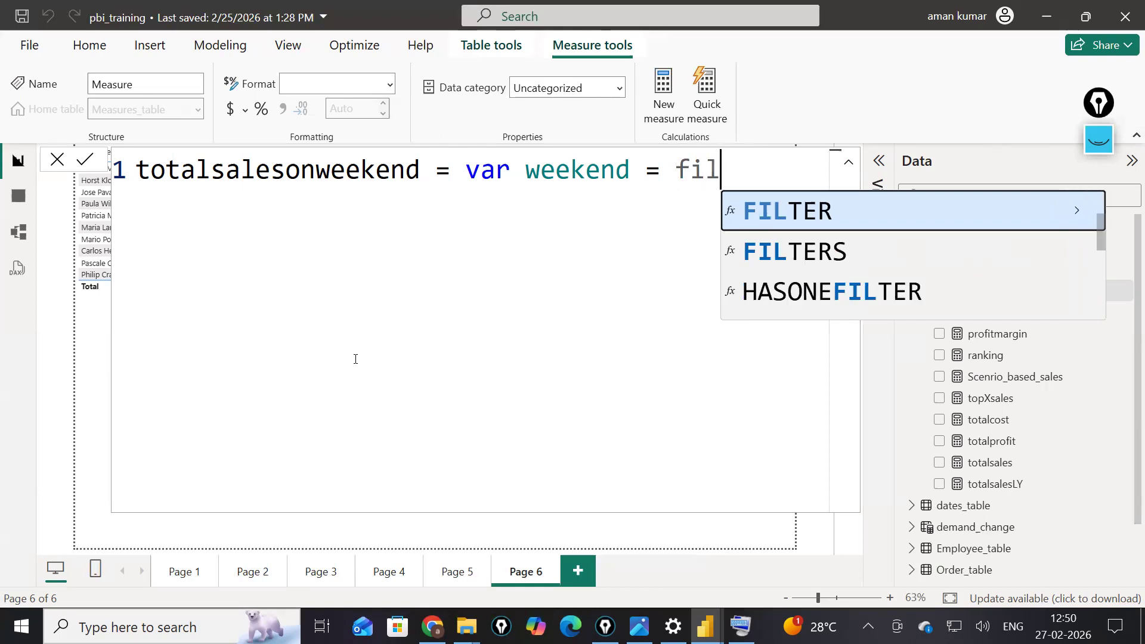
key("Tab")
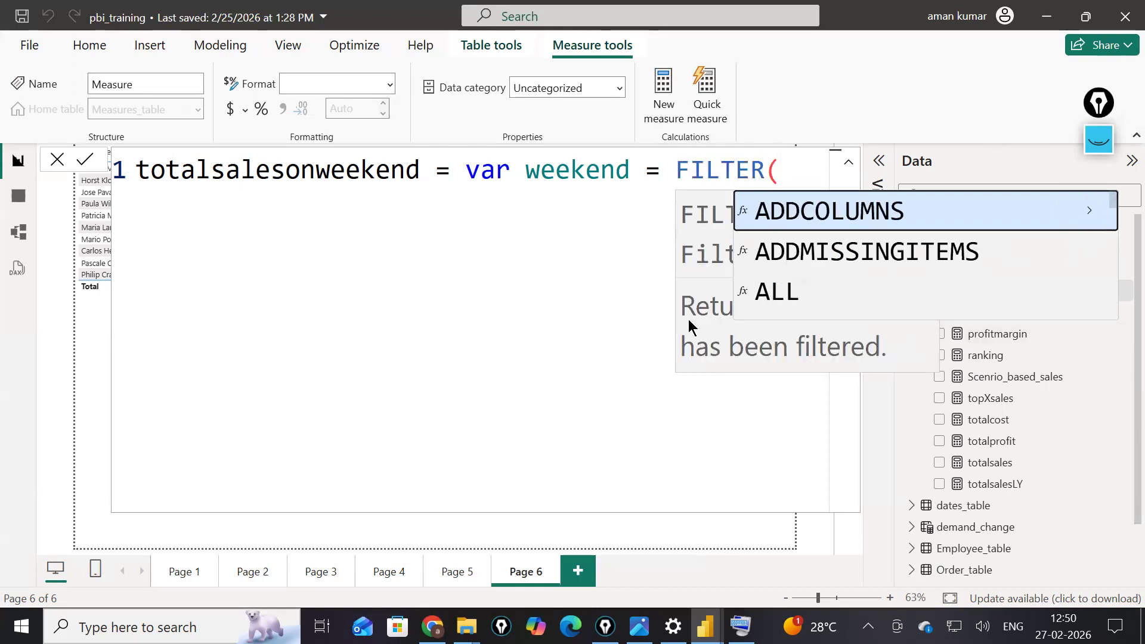
scroll(699, 288, "down", 3)
scroll(712, 284, "down", 3)
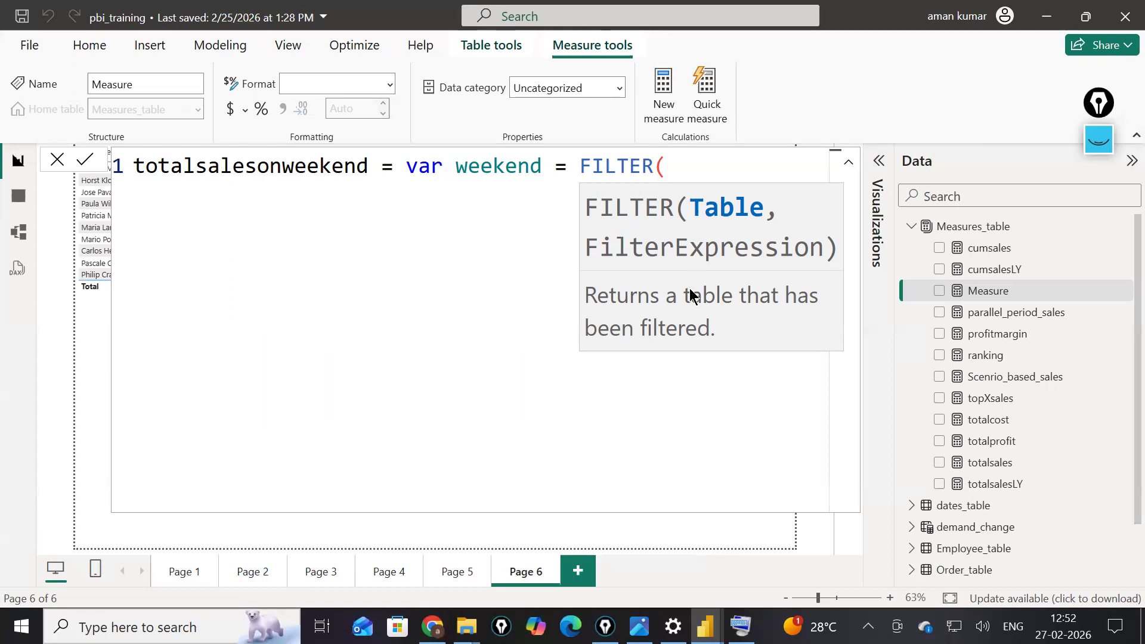
type("ord")
key("Tab")
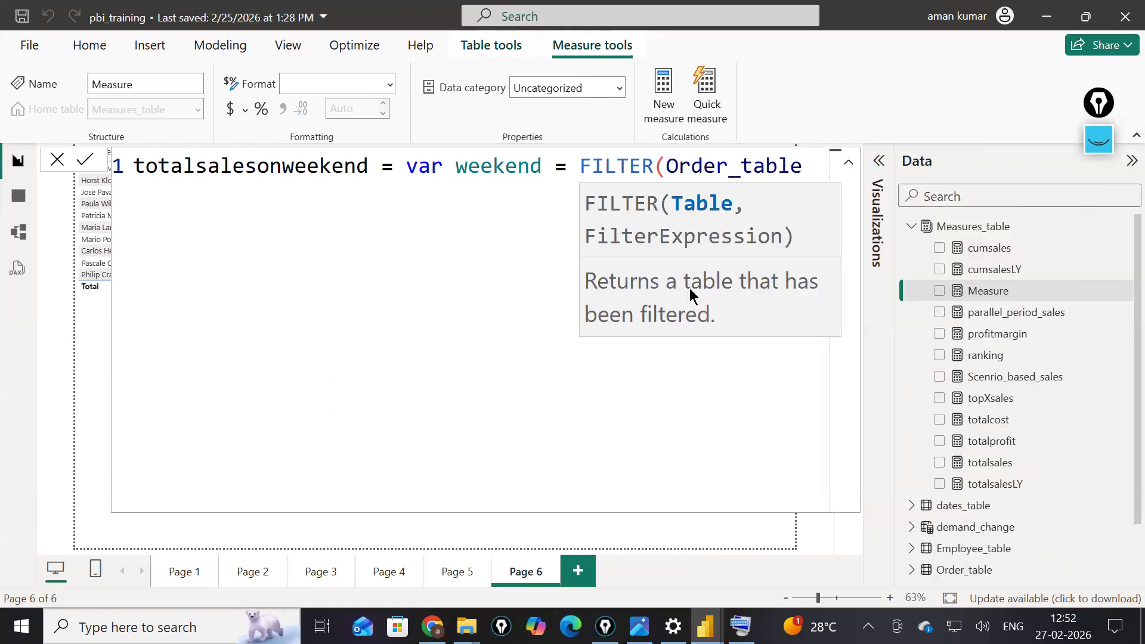
type(",")
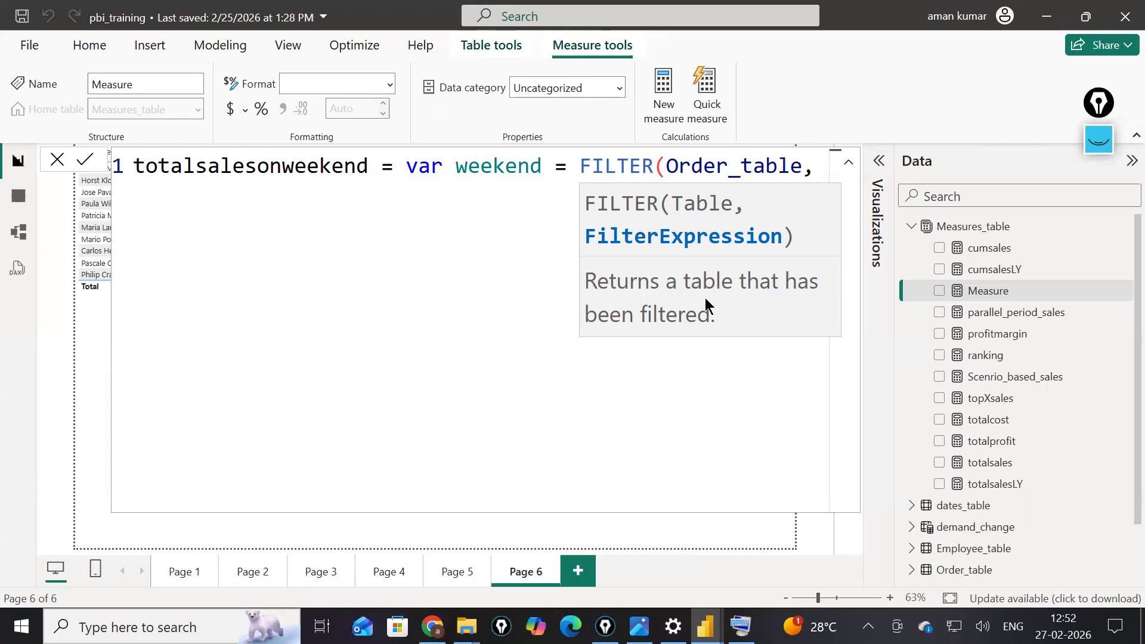
- Show the annotation tools, erase the old handwriting, and handwrite "filter", "Table" and "filter" linked by arrows below the formula
left_click(1100, 146)
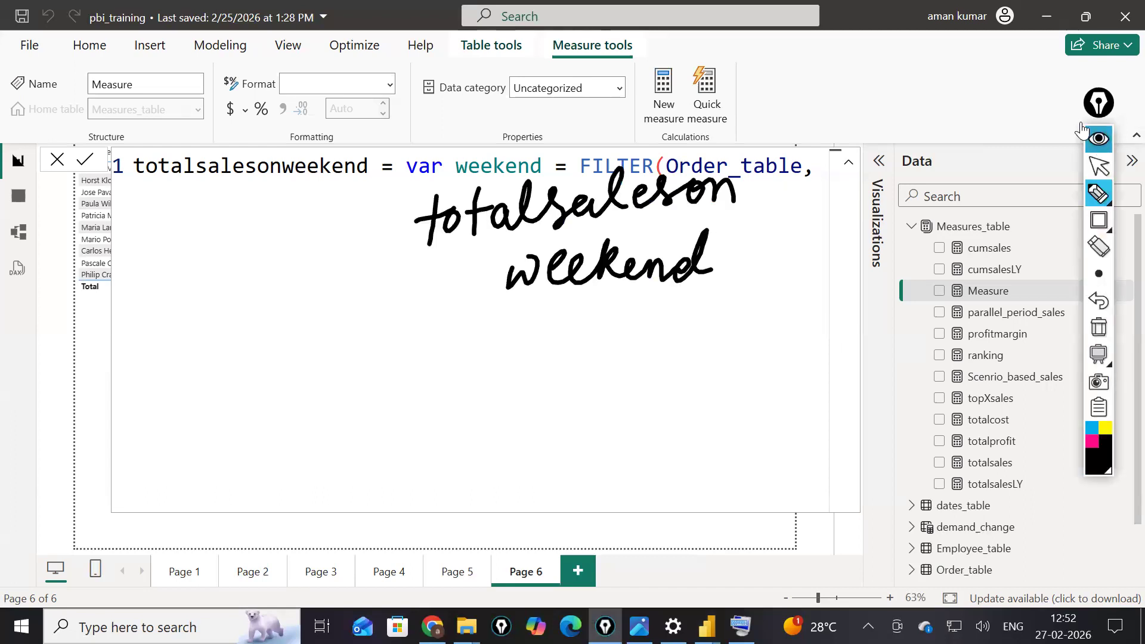
left_click_drag(1099, 102, 72, 178)
left_click(72, 403)
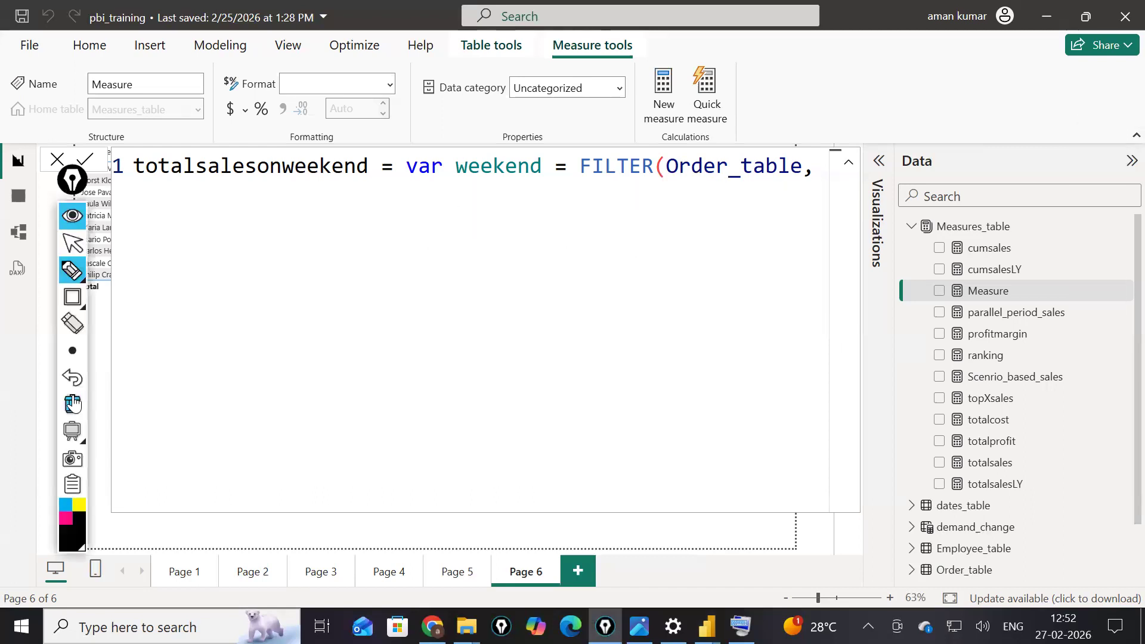
mouse_move(156, 287)
left_mouse_down()
mouse_move(153, 324)
mouse_move(304, 263)
mouse_move(312, 289)
mouse_move(276, 368)
mouse_move(325, 360)
mouse_move(342, 373)
mouse_move(373, 360)
mouse_move(375, 393)
mouse_move(459, 402)
left_mouse_up()
left_click_drag(371, 425, 476, 493)
mouse_move(528, 458)
left_mouse_down()
mouse_move(518, 477)
mouse_move(581, 510)
mouse_move(604, 479)
mouse_move(633, 502)
left_mouse_up()
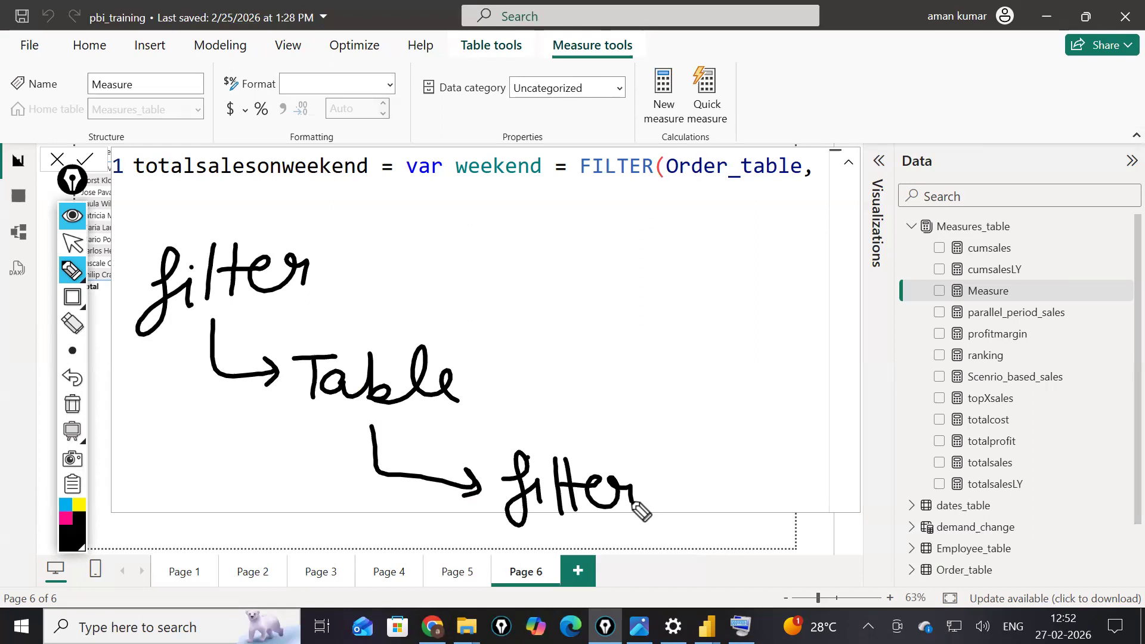
- Open a blank whiteboard and draw a three-column table with a header row using rectangles
left_click(67, 424)
left_click(68, 403)
left_click(66, 293)
left_click_drag(135, 127, 348, 403)
left_click_drag(140, 130, 198, 262)
left_click_drag(204, 330, 205, 397)
left_click_drag(140, 130, 347, 184)
left_click_drag(248, 206, 293, 402)
- Handwrite the headers Cat, P and Q in the table, then the categories A, A, B and C in the first column
left_click(72, 271)
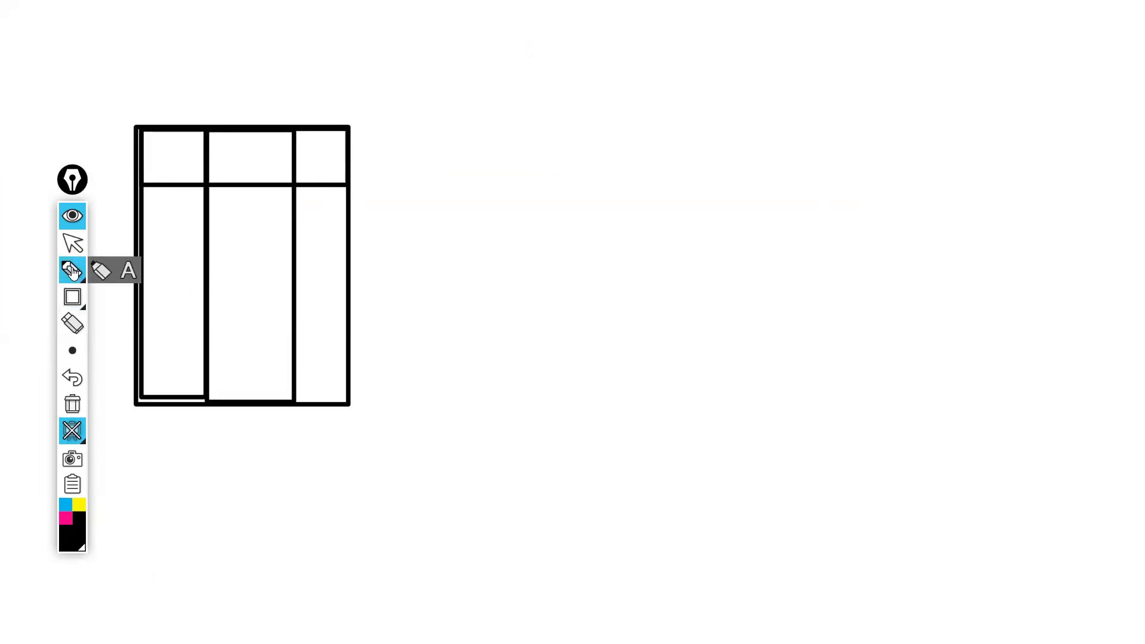
mouse_move(170, 147)
left_mouse_down()
mouse_move(176, 173)
mouse_move(201, 160)
mouse_move(243, 166)
left_mouse_up()
mouse_move(319, 143)
left_mouse_down()
mouse_move(319, 158)
mouse_move(340, 158)
left_mouse_up()
mouse_move(172, 191)
left_mouse_down()
mouse_move(163, 221)
mouse_move(183, 221)
mouse_move(180, 208)
left_mouse_up()
mouse_move(170, 242)
left_mouse_down()
mouse_move(161, 270)
mouse_move(177, 268)
left_mouse_up()
mouse_move(162, 258)
left_mouse_down()
mouse_move(179, 266)
mouse_move(174, 330)
mouse_move(162, 325)
mouse_move(176, 381)
left_mouse_up()
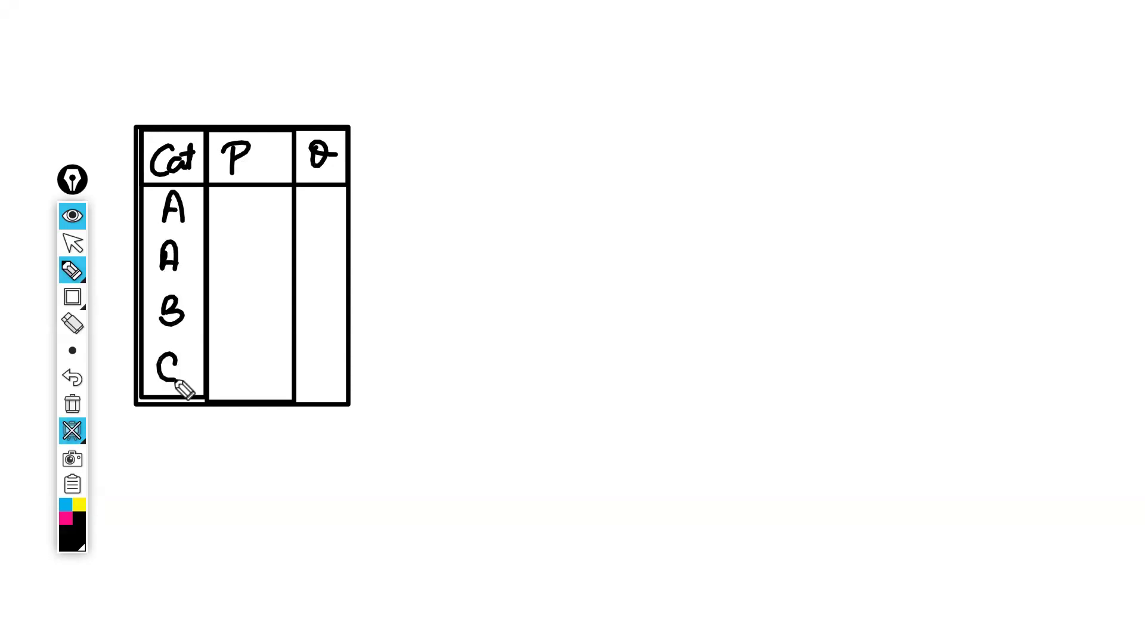
- Handwrite 100, 200, 300 and 400 in the P column and 1, 2, 3 and 4 in the Q column
left_click_drag(231, 194, 233, 213)
left_click_drag(253, 198, 277, 203)
left_click_drag(223, 249, 240, 262)
left_click_drag(245, 247, 276, 250)
mouse_move(228, 301)
left_mouse_down()
mouse_move(237, 319)
mouse_move(283, 309)
left_mouse_up()
mouse_move(219, 360)
left_mouse_down()
mouse_move(232, 365)
mouse_move(225, 382)
left_mouse_up()
left_click_drag(247, 368, 285, 374)
mouse_move(315, 202)
left_mouse_down()
mouse_move(327, 261)
mouse_move(310, 325)
left_mouse_up()
left_click_drag(305, 367, 322, 401)
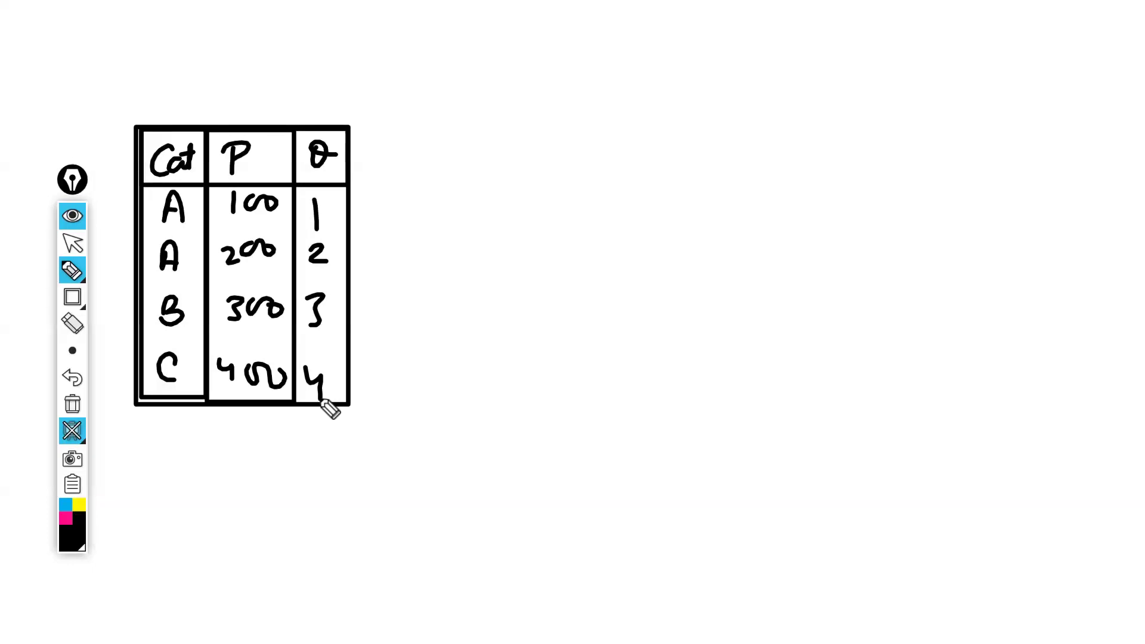
- Handwrite "filter(" in the empty whiteboard area beside the table
mouse_move(596, 144)
left_mouse_down()
mouse_move(626, 102)
mouse_move(614, 178)
left_mouse_up()
left_click_drag(638, 113, 640, 158)
left_click(640, 112)
left_click_drag(662, 85, 666, 160)
mouse_move(683, 95)
left_mouse_down()
mouse_move(683, 158)
mouse_move(739, 144)
left_mouse_up()
left_click_drag(671, 130, 702, 128)
left_click_drag(775, 69, 768, 164)
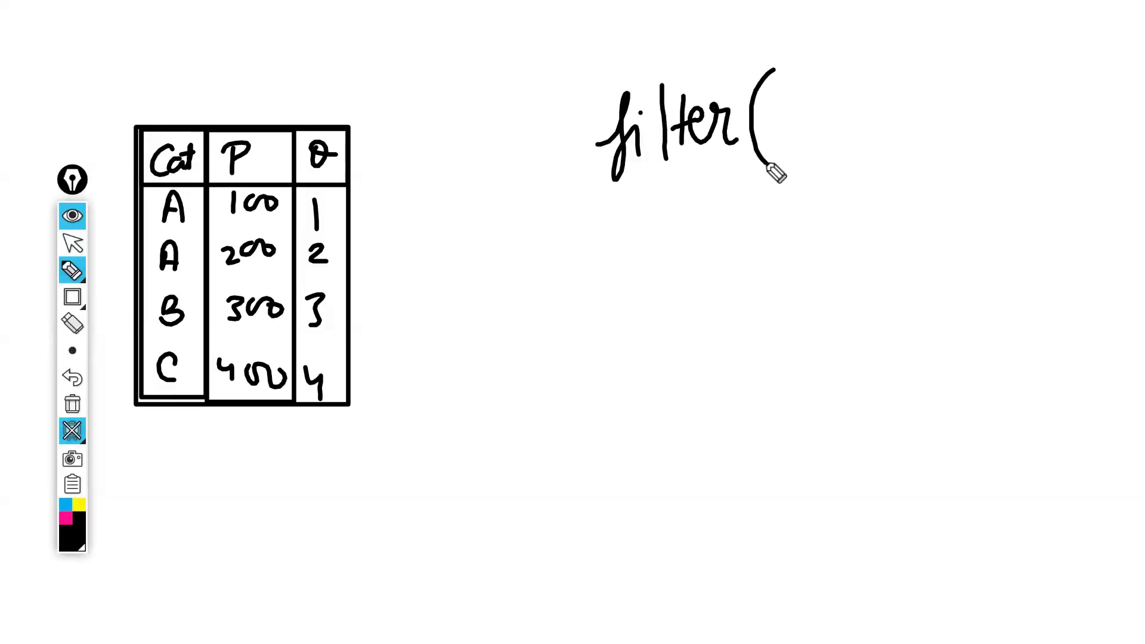
- Label the drawn table T1, add "T1," to the handwritten filter function, and draw an open bracket for its condition
mouse_move(305, 71)
left_mouse_down()
mouse_move(299, 113)
mouse_move(318, 98)
mouse_move(306, 76)
mouse_move(301, 110)
left_mouse_up()
mouse_move(346, 73)
left_mouse_down()
mouse_move(372, 58)
mouse_move(362, 97)
left_mouse_up()
left_click_drag(390, 52, 396, 95)
left_click_drag(769, 99, 809, 92)
left_click_drag(787, 96, 786, 141)
left_click_drag(824, 90, 845, 172)
mouse_move(896, 140)
left_mouse_down()
mouse_move(1054, 200)
mouse_move(1082, 135)
left_mouse_up()
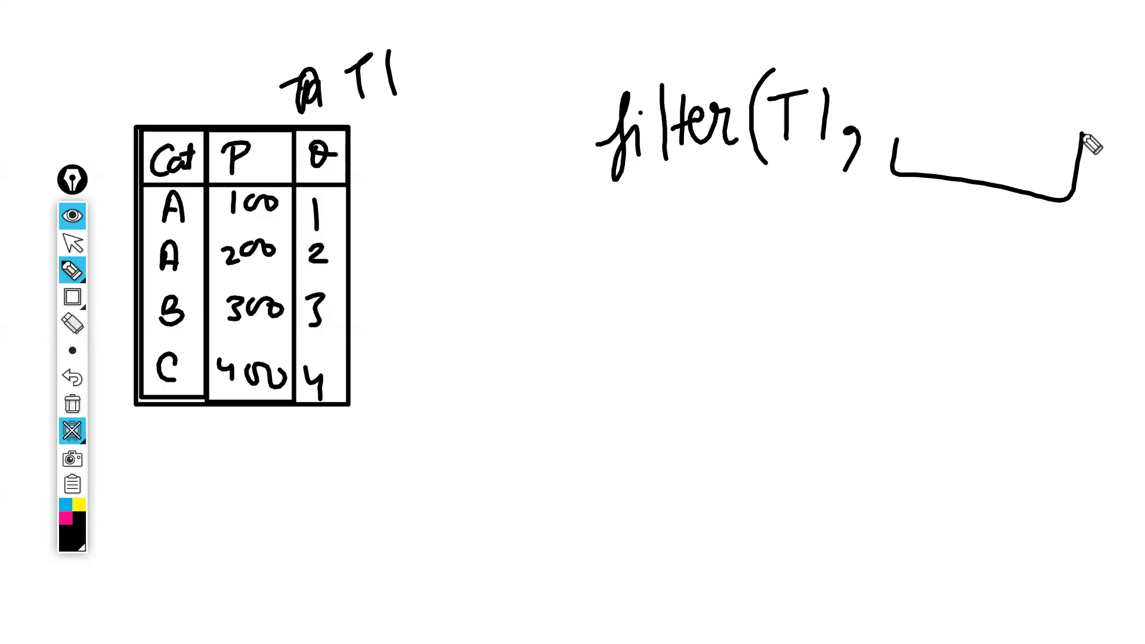
- Sketch a smaller result table below the filter function with the headers Cat, P and Q
left_click_drag(719, 241, 732, 368)
left_click_drag(969, 252, 708, 234)
left_click_drag(795, 220, 788, 365)
left_click_drag(874, 225, 863, 355)
mouse_move(713, 276)
left_mouse_down()
mouse_move(953, 258)
mouse_move(731, 273)
mouse_move(761, 250)
mouse_move(831, 256)
mouse_move(833, 271)
left_mouse_up()
left_click(824, 249)
mouse_move(912, 238)
left_mouse_down()
mouse_move(906, 251)
mouse_move(923, 242)
left_mouse_up()
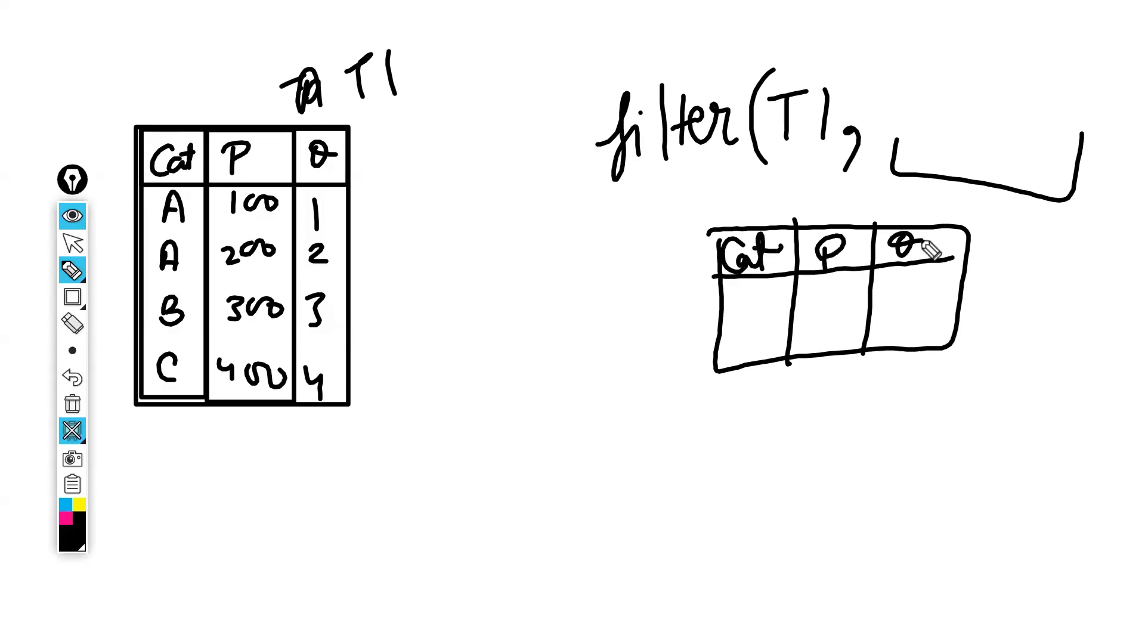
- Fill the result table with two A rows and dashes for their values, then hide the annotations
mouse_move(743, 313)
left_mouse_down()
mouse_move(766, 311)
mouse_move(763, 300)
left_mouse_up()
left_click_drag(746, 349, 766, 348)
mouse_move(766, 348)
left_mouse_down()
mouse_move(756, 344)
mouse_move(765, 335)
left_mouse_up()
mouse_move(820, 289)
left_mouse_down()
mouse_move(841, 286)
mouse_move(858, 321)
left_mouse_up()
left_click_drag(906, 322, 932, 317)
left_click_drag(899, 281, 934, 278)
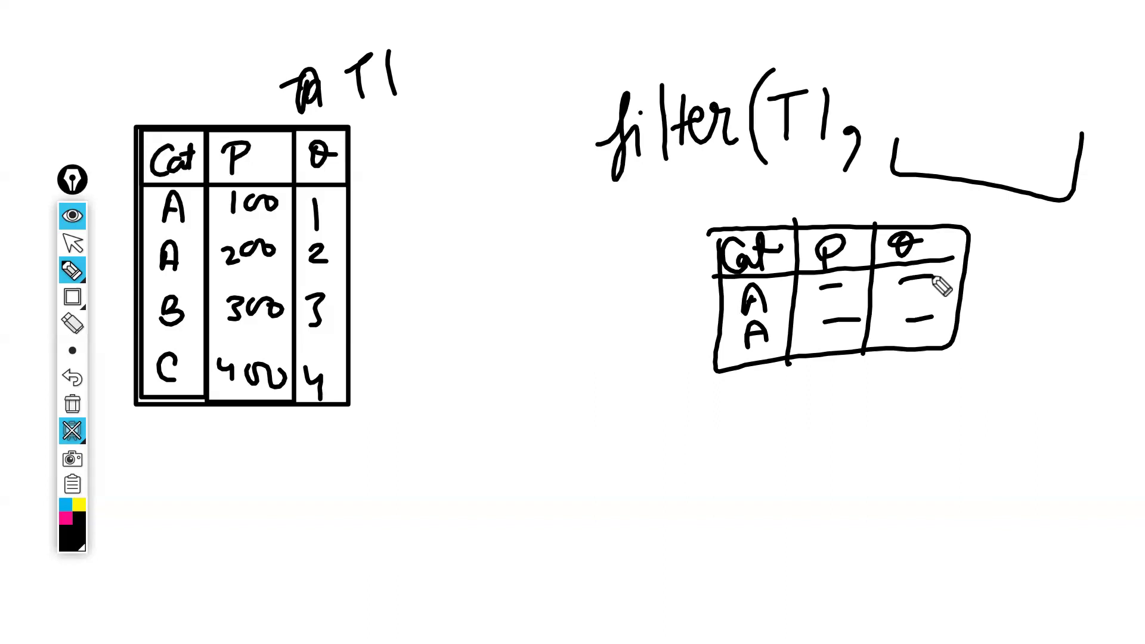
left_click(72, 217)
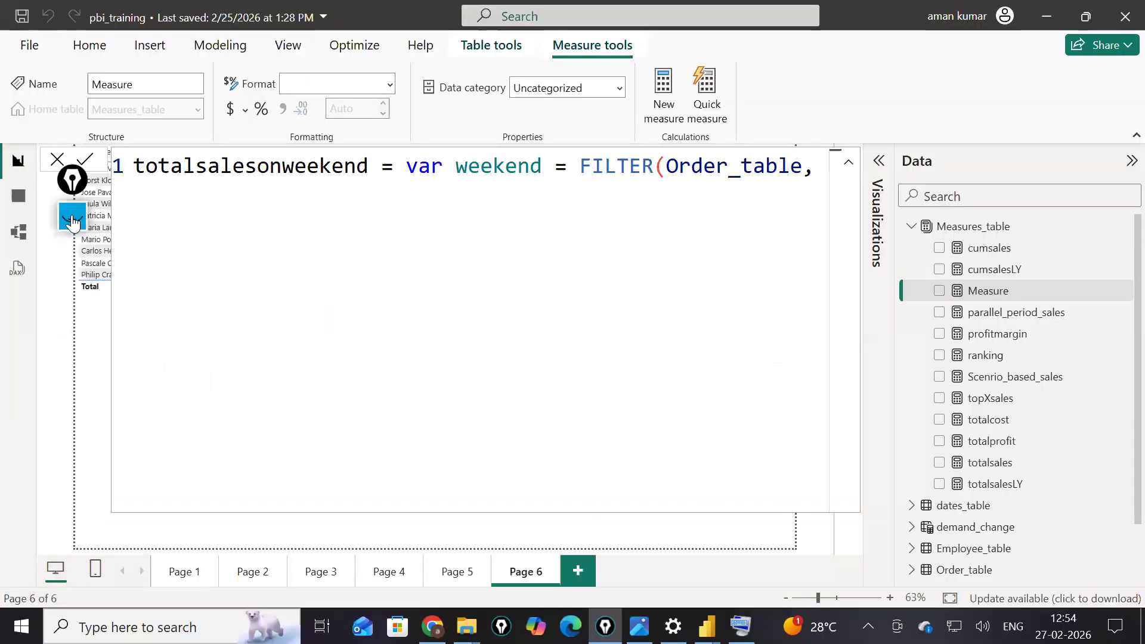
- Highlight Order_table, the weekend variable name and the FILTER function one after another in the formula to review them
left_click_drag(666, 168, 805, 172)
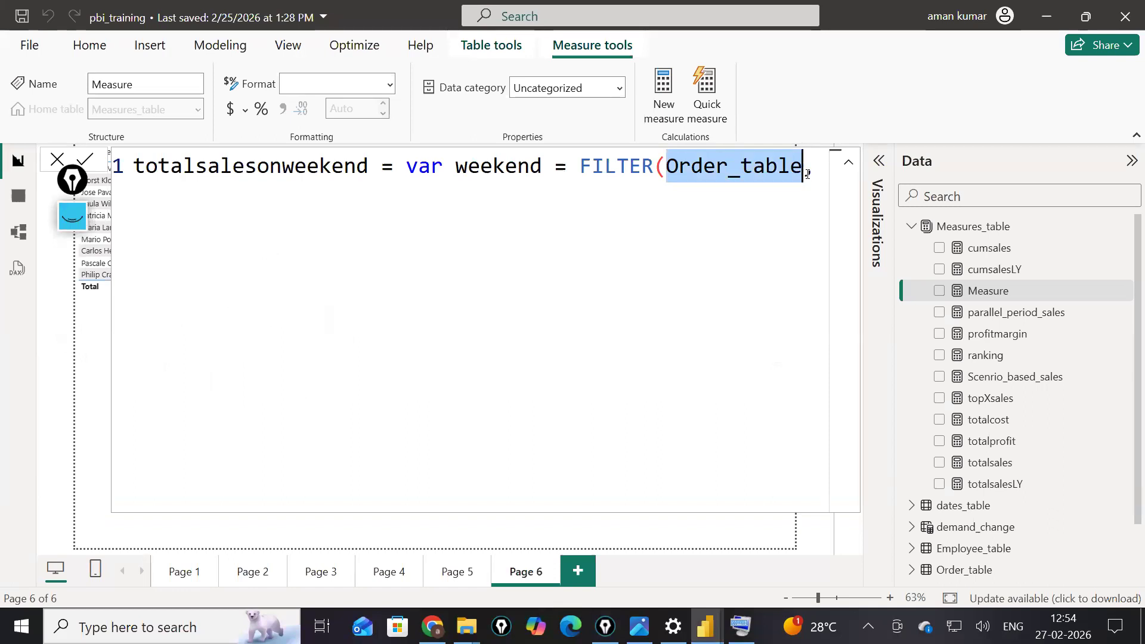
left_click_drag(542, 167, 452, 162)
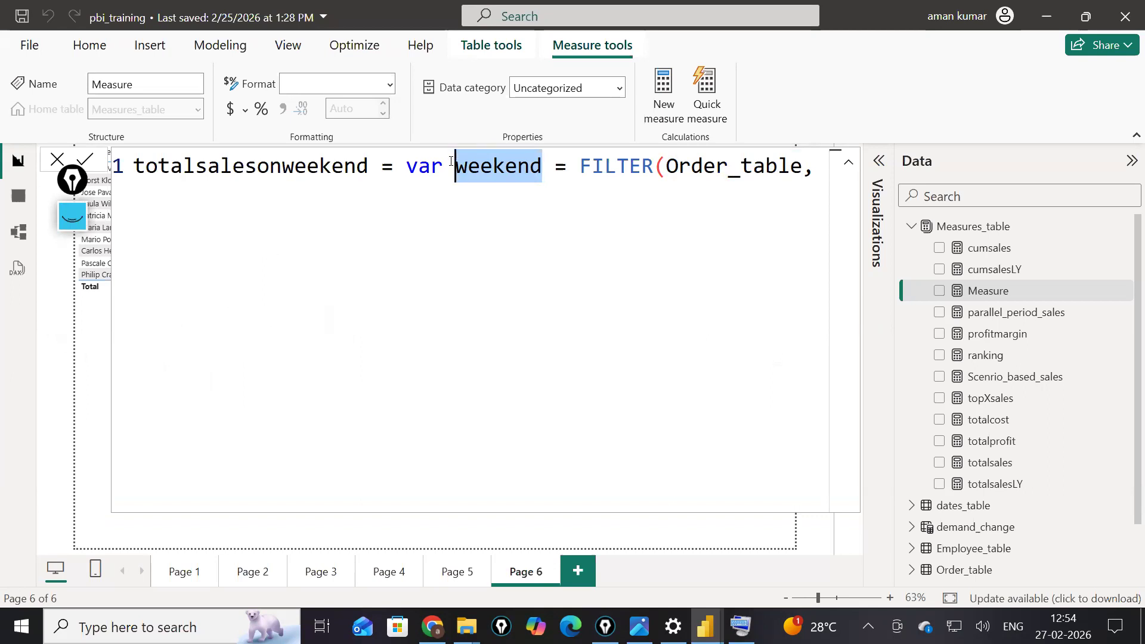
left_click_drag(580, 167, 669, 175)
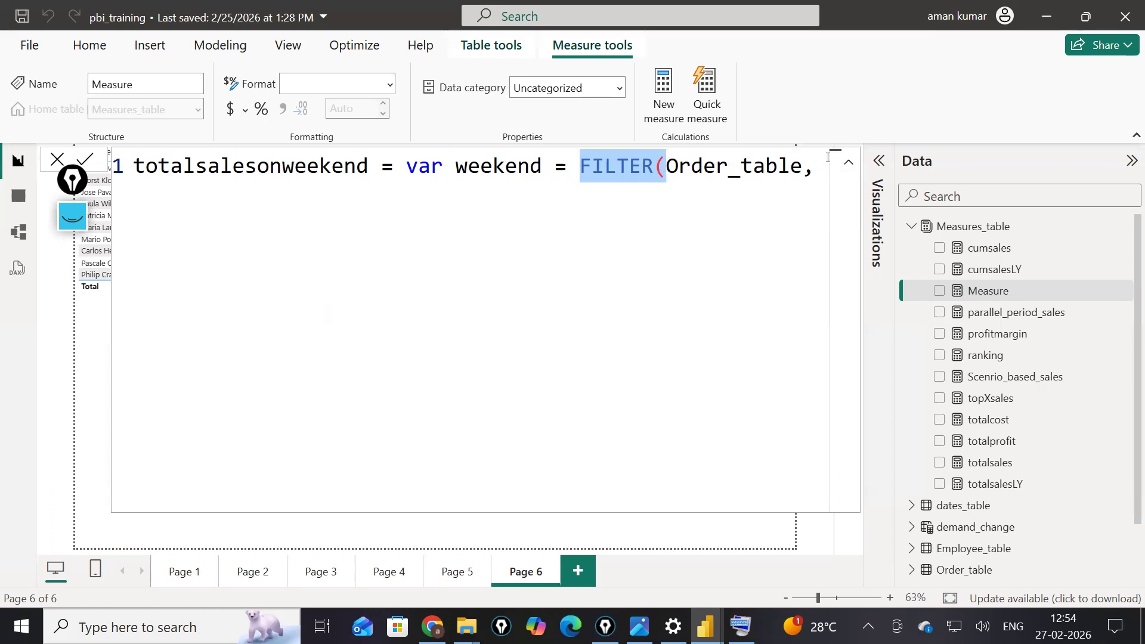
- Start the FILTER expression after Order_table with an OR function
left_click(819, 179)
type("or")
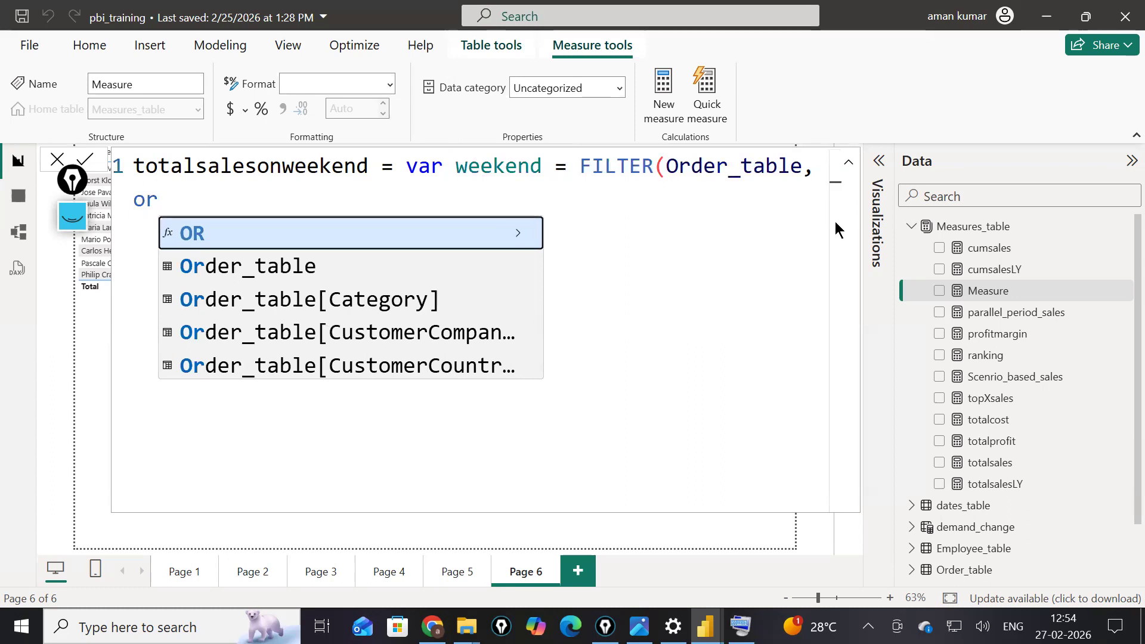
type("(")
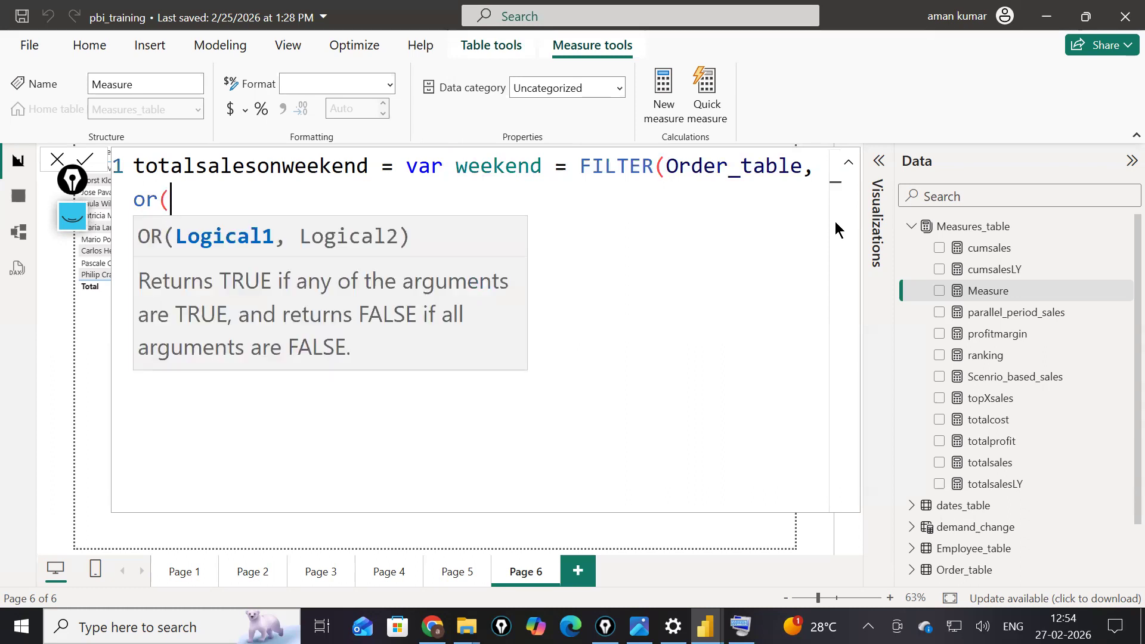
type("date")
key("Down")
key("Down")
type("s")
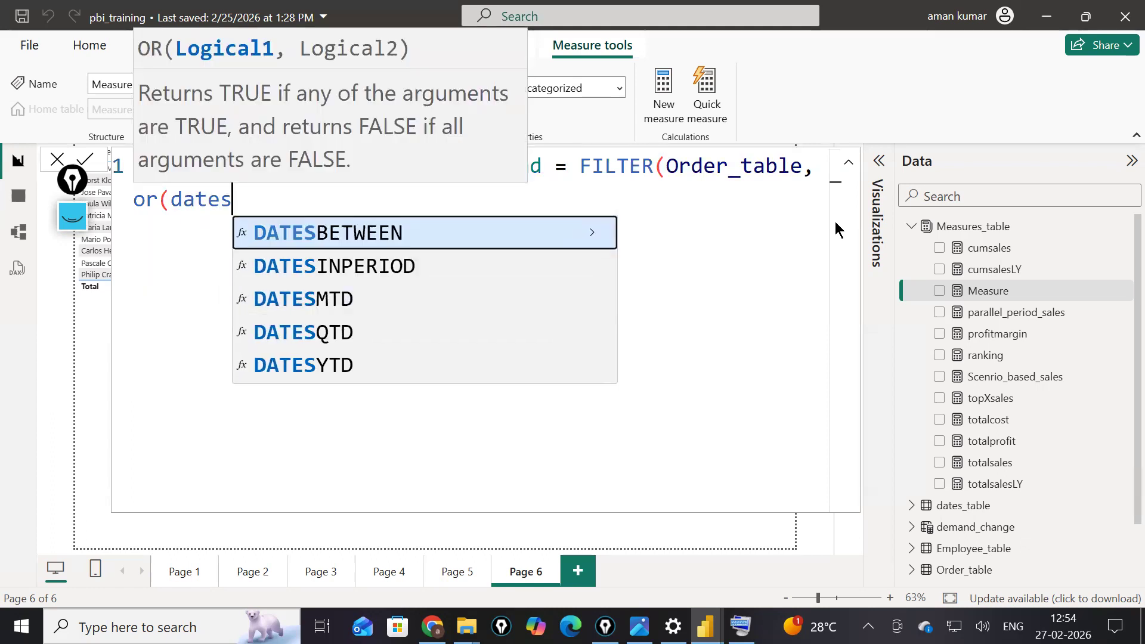
key("Down")
key("Down")
key("Down")
key("Down")
key("Down")
key("Down")
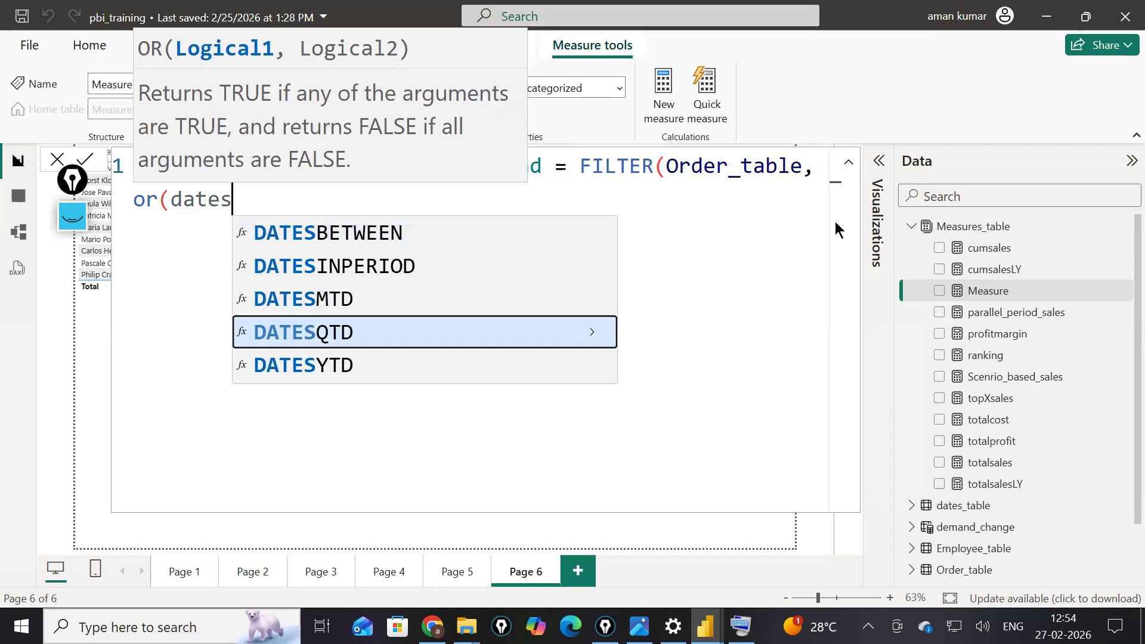
key("BackSpace")
key("BackSpace")
key("BackSpace")
key("BackSpace")
key("BackSpace")
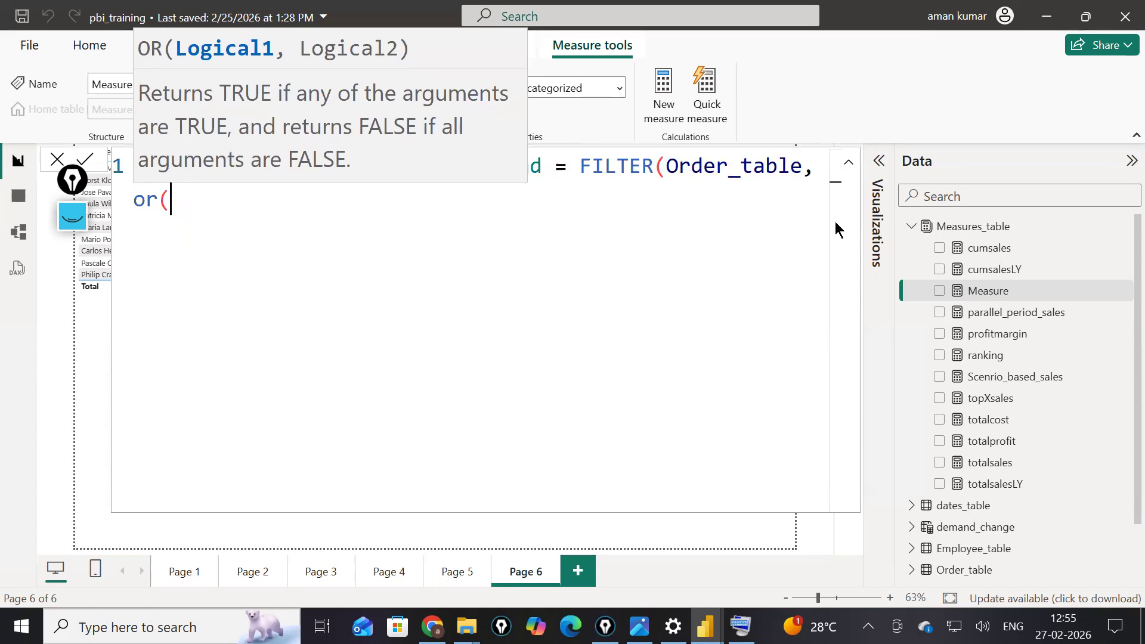
- Begin entering a week function as OR's first condition, and reduce the formula text size
type("wee")
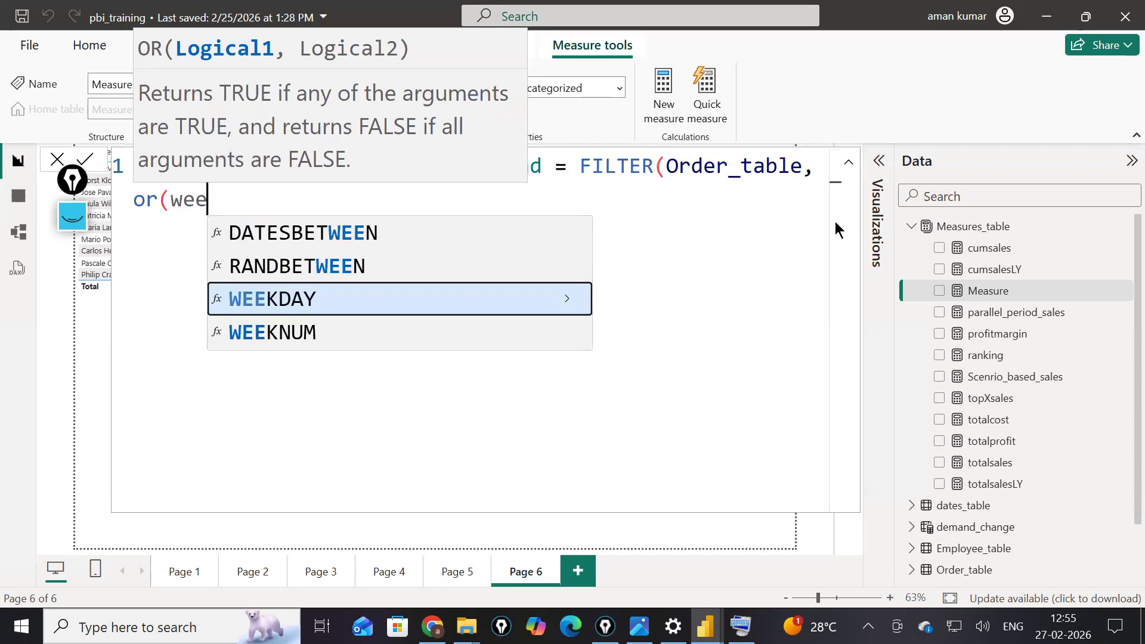
key("BackSpace")
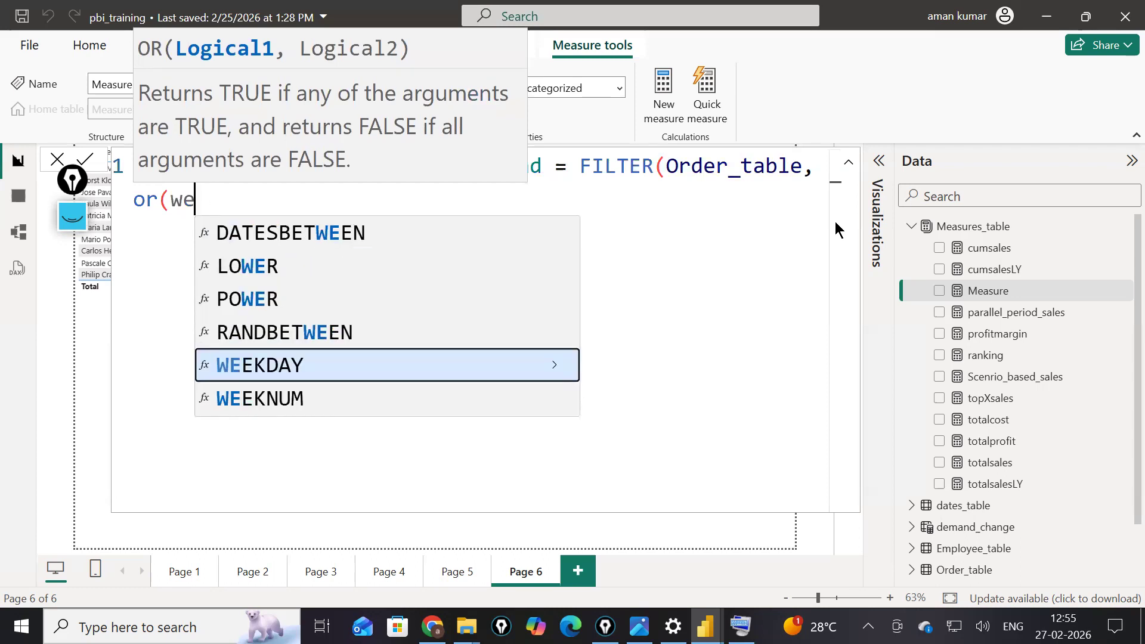
scroll(511, 273, "down", 5)
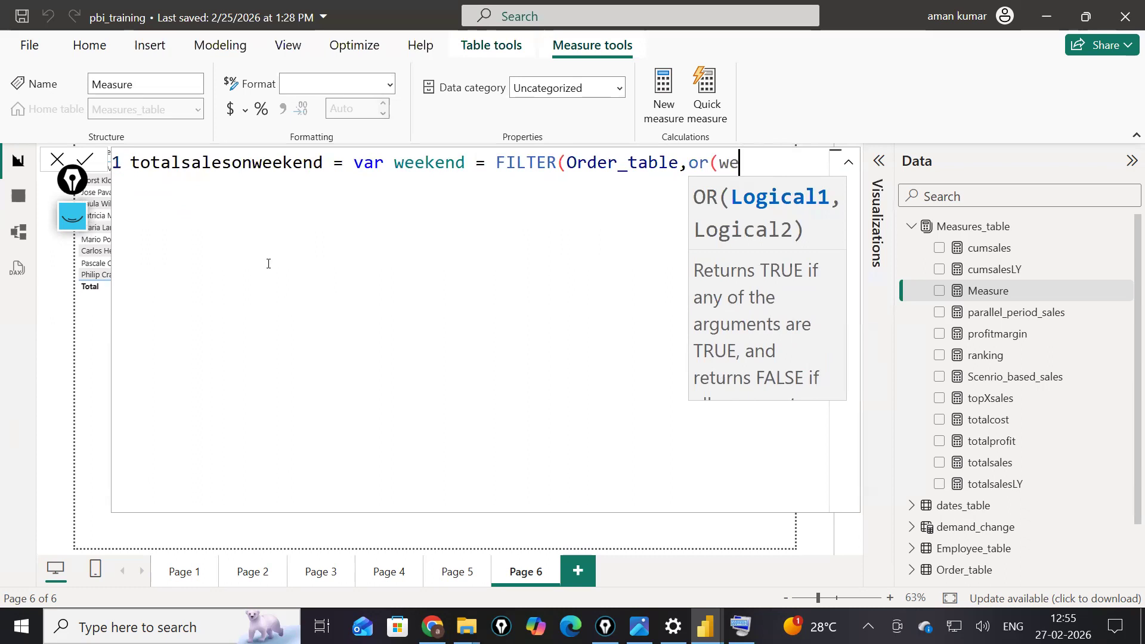
scroll(267, 263, "down", 5)
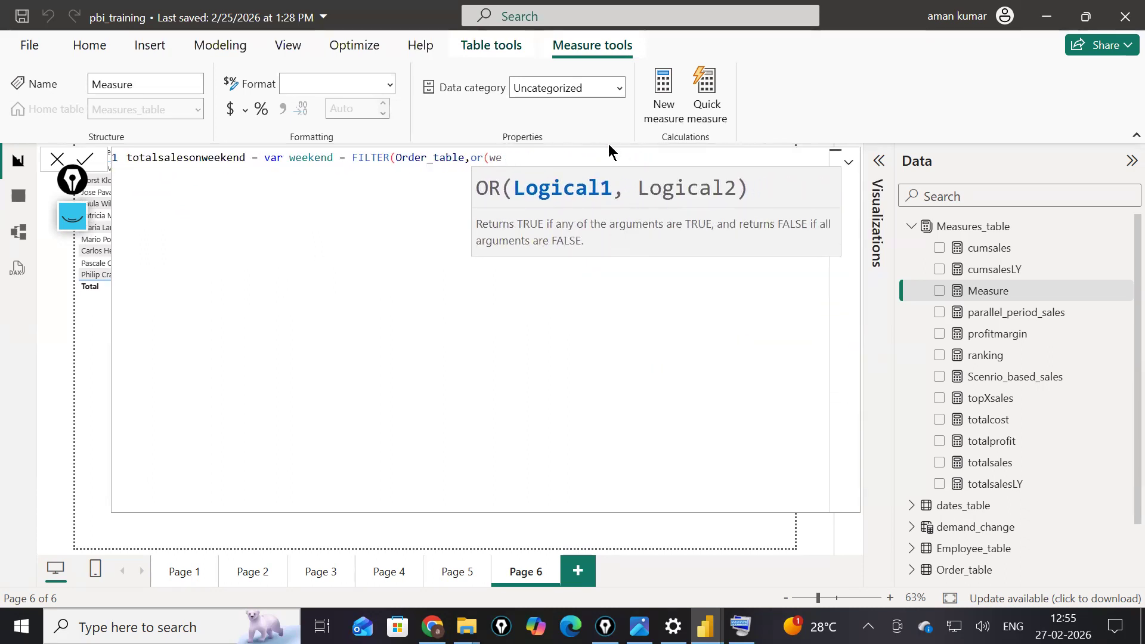
- Replace Order_table and the unfinished OR condition inside FILTER with dates_table
key("BackSpace")
key("BackSpace")
key("BackSpace")
key("BackSpace")
key("BackSpace")
key("BackSpace")
key("BackSpace")
key("BackSpace")
key("BackSpace")
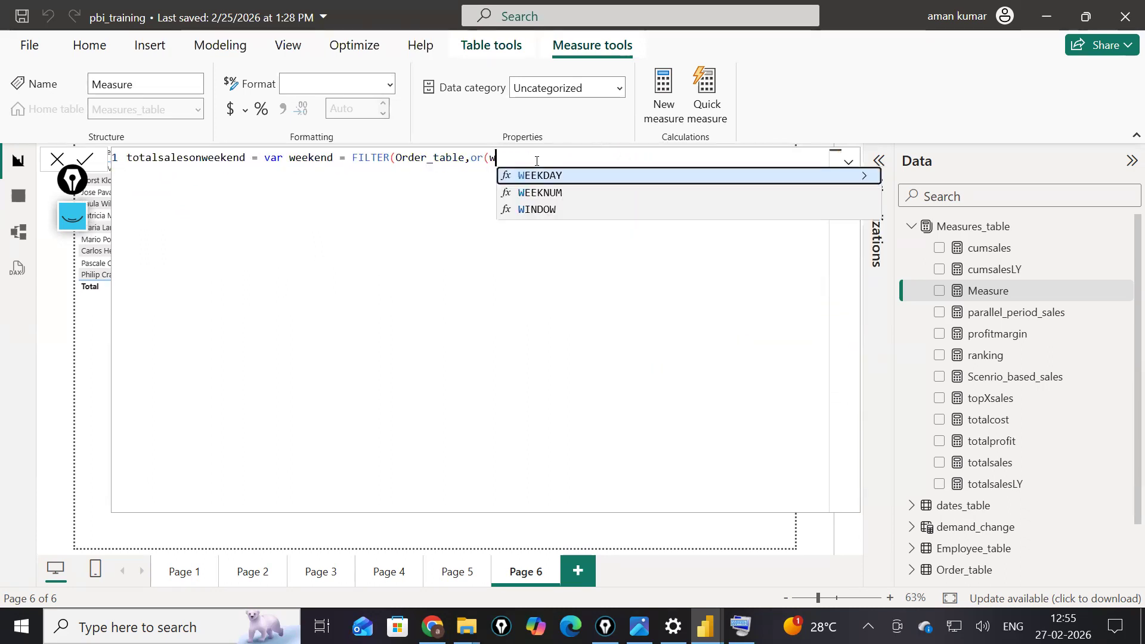
key("BackSpace")
key("BackSpace")
key("BackSpace")
key("BackSpace")
key("BackSpace")
key("BackSpace")
key("BackSpace")
key("BackSpace")
key("BackSpace")
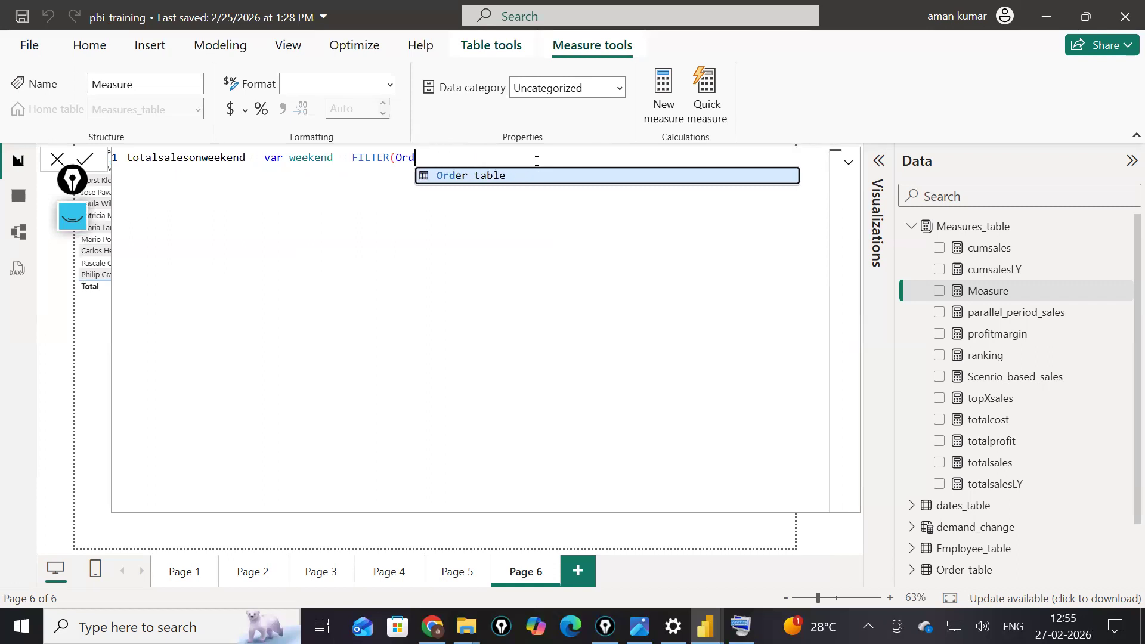
type("date")
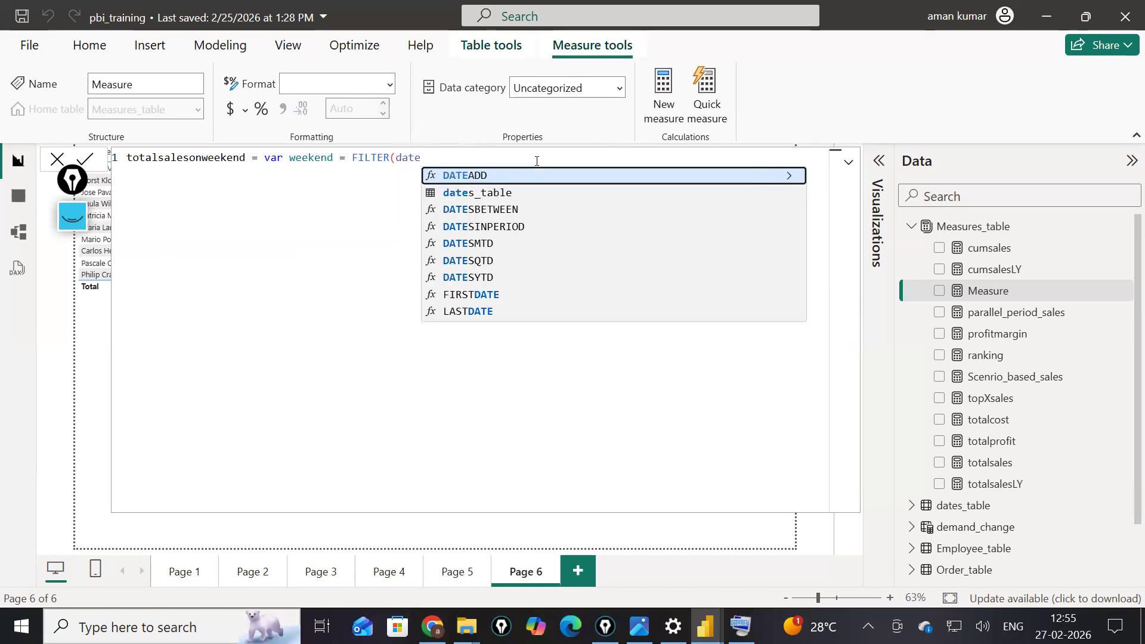
key("Down")
key("Tab")
- Add an OR function after dates_table and start its first condition with the dates_table[DayOfWeek] column
type(",or")
key("Tab")
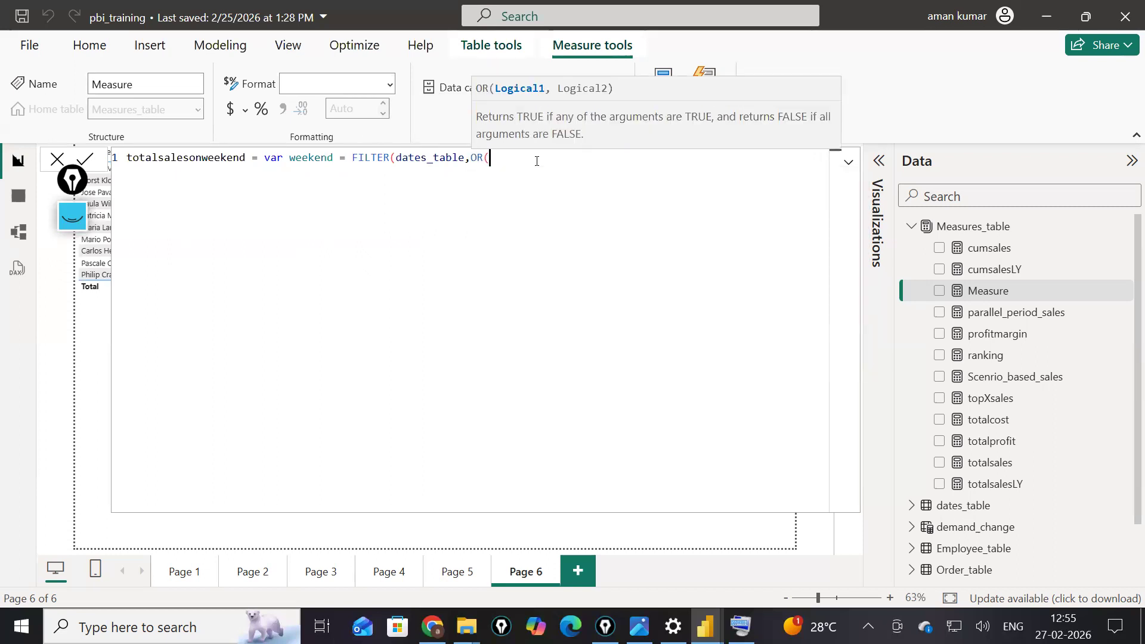
type("date")
key("Down")
key("Down")
key("Down")
key("Down")
key("Down")
key("Down")
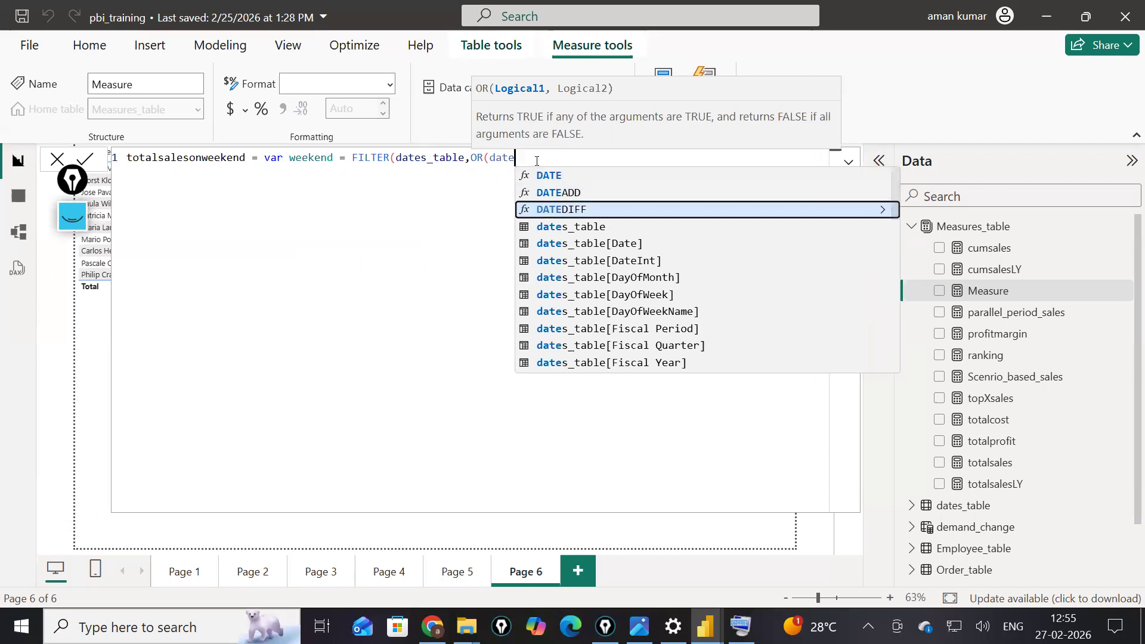
key("Down")
key("Down")
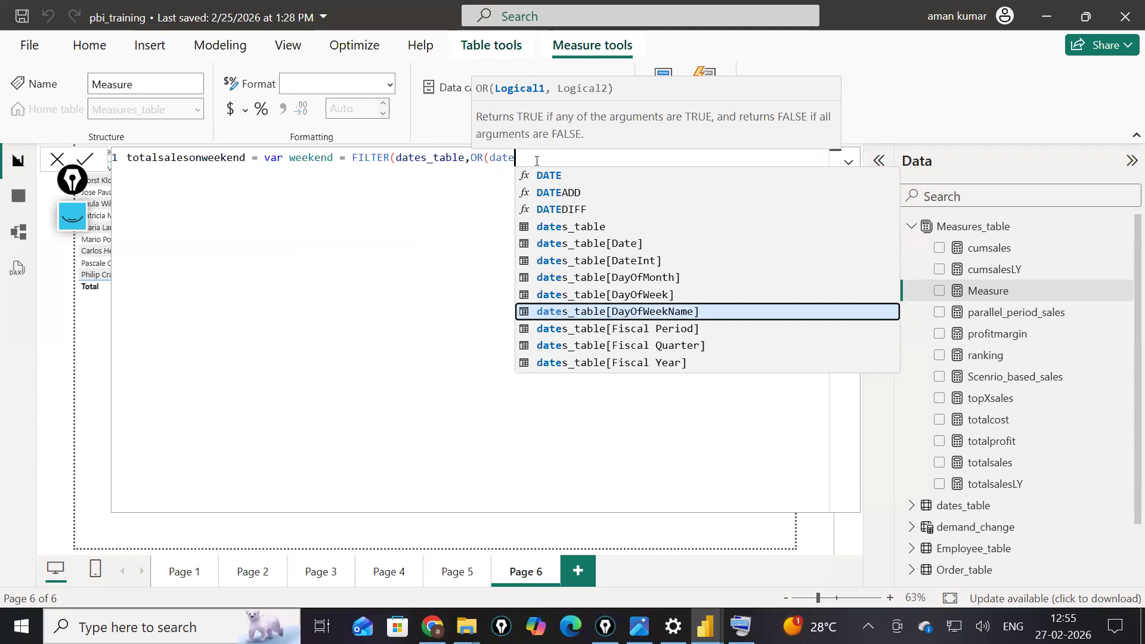
key("Up")
key("Tab")
- Compare the first DayOfWeek with 5, add dates_table[DayOfWeek]=6 as OR's second condition, and close both functions
type("= 5,date")
key("Down")
key("Down")
key("Down")
key("Down")
key("Down")
key("Down")
key("Down")
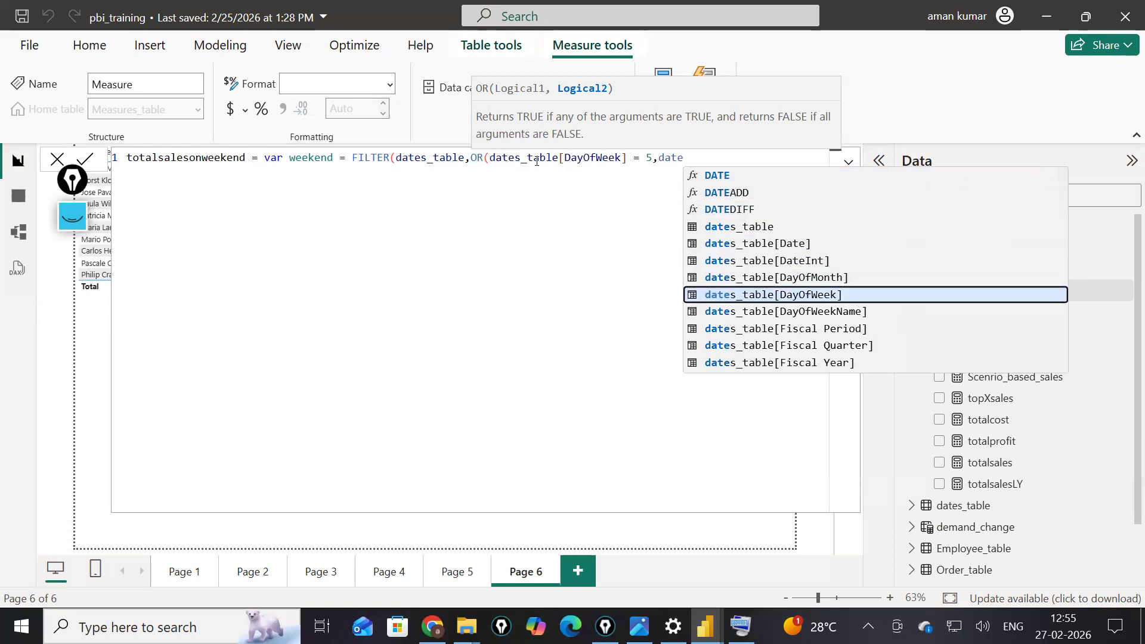
key("Tab")
type("=6")
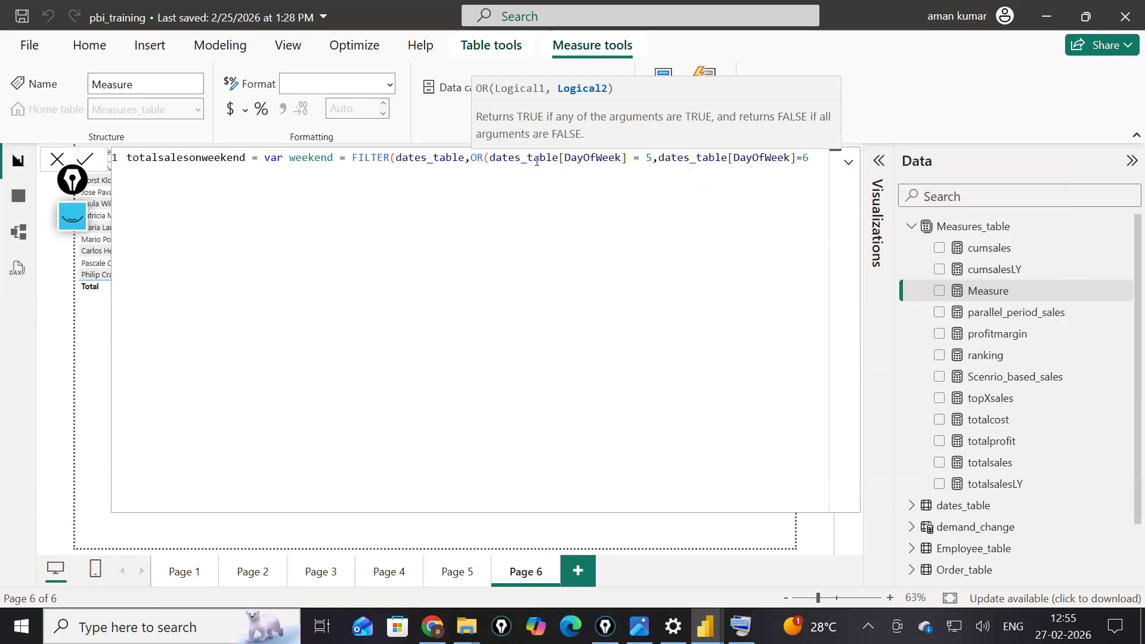
type("))")
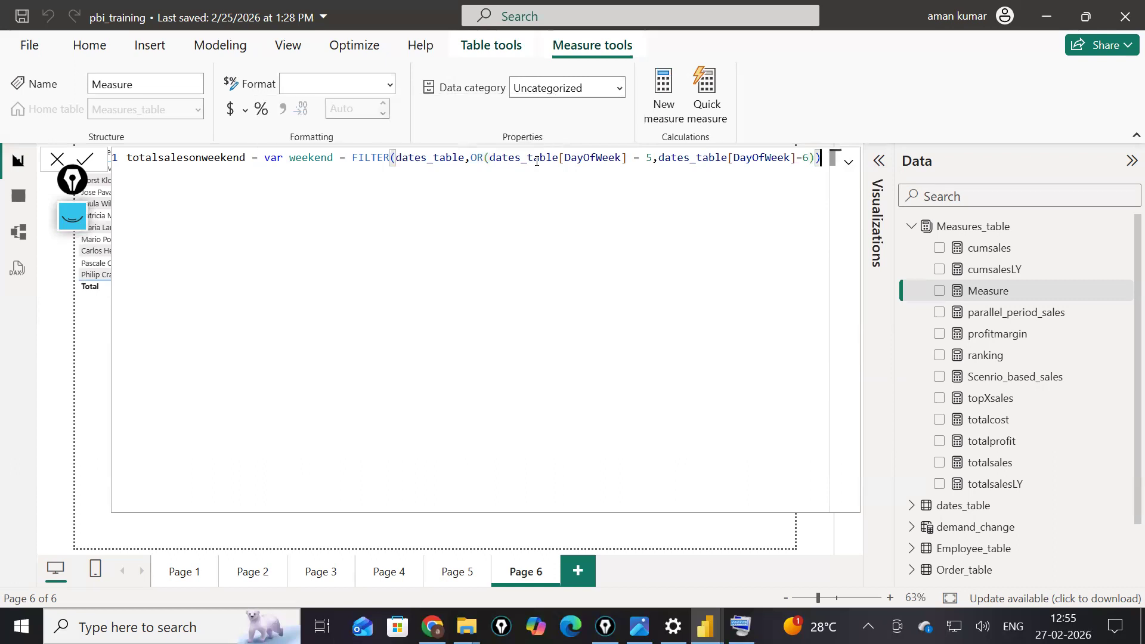
- Enlarge the formula text and change the first DayOfWeek comparison value to 0
scroll(747, 241, "up", 4, "ctrl")
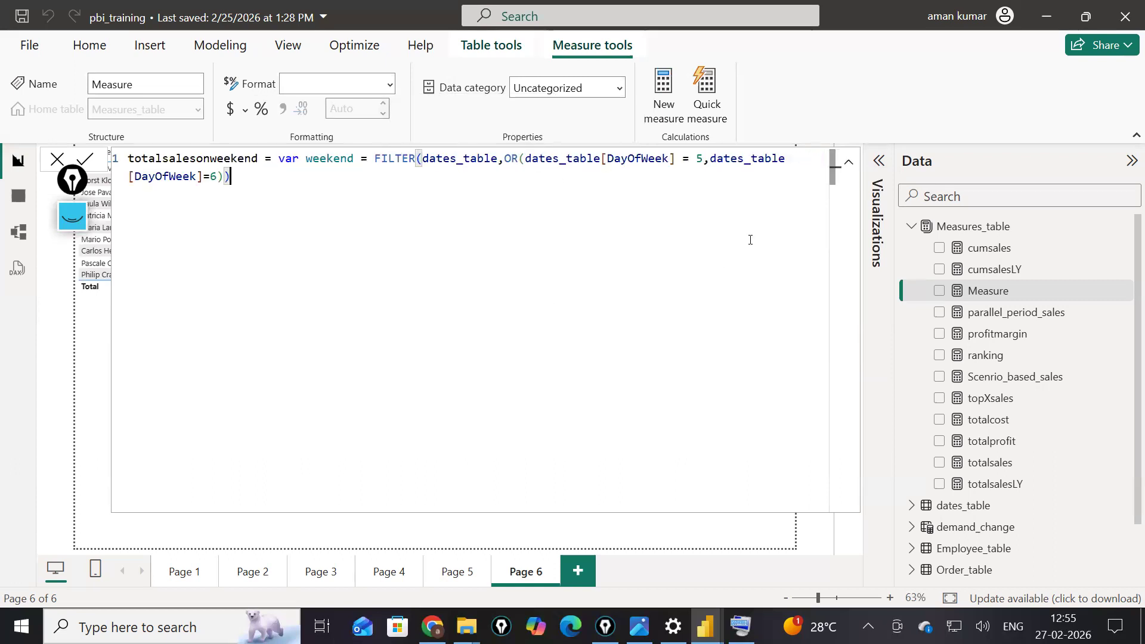
scroll(584, 354, "up", 3, "ctrl")
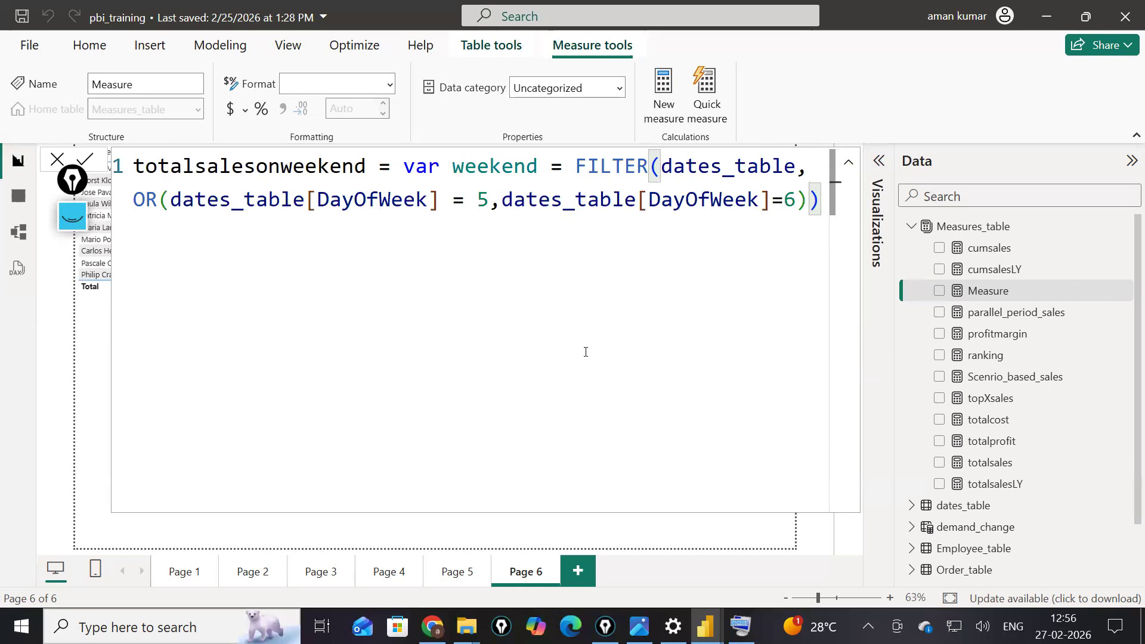
left_click(488, 214)
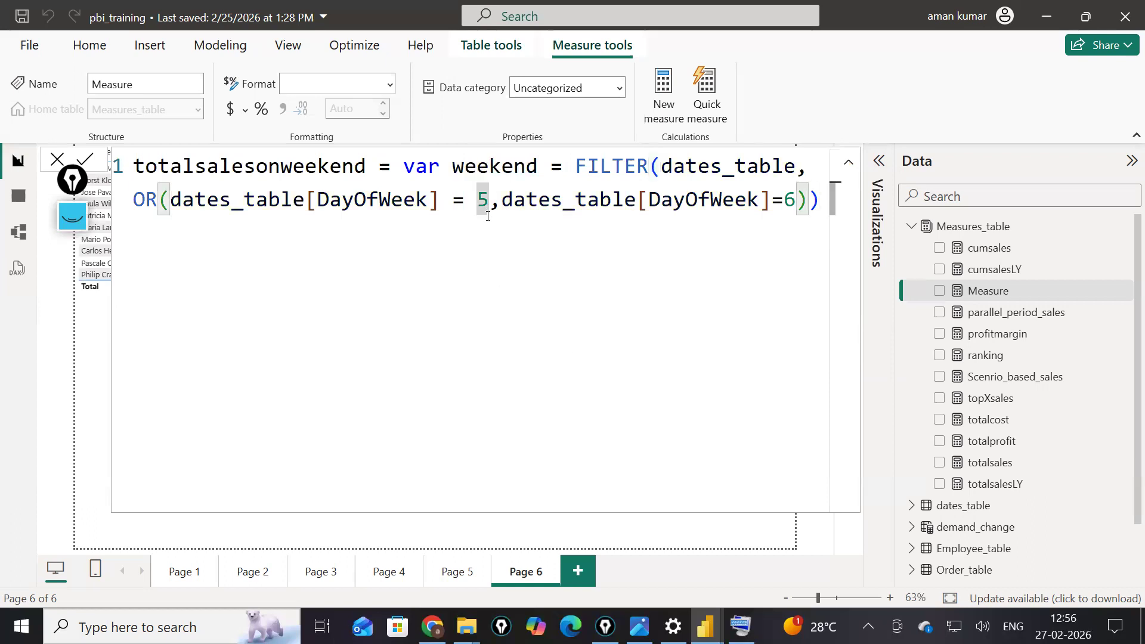
key("BackSpace")
type("0")
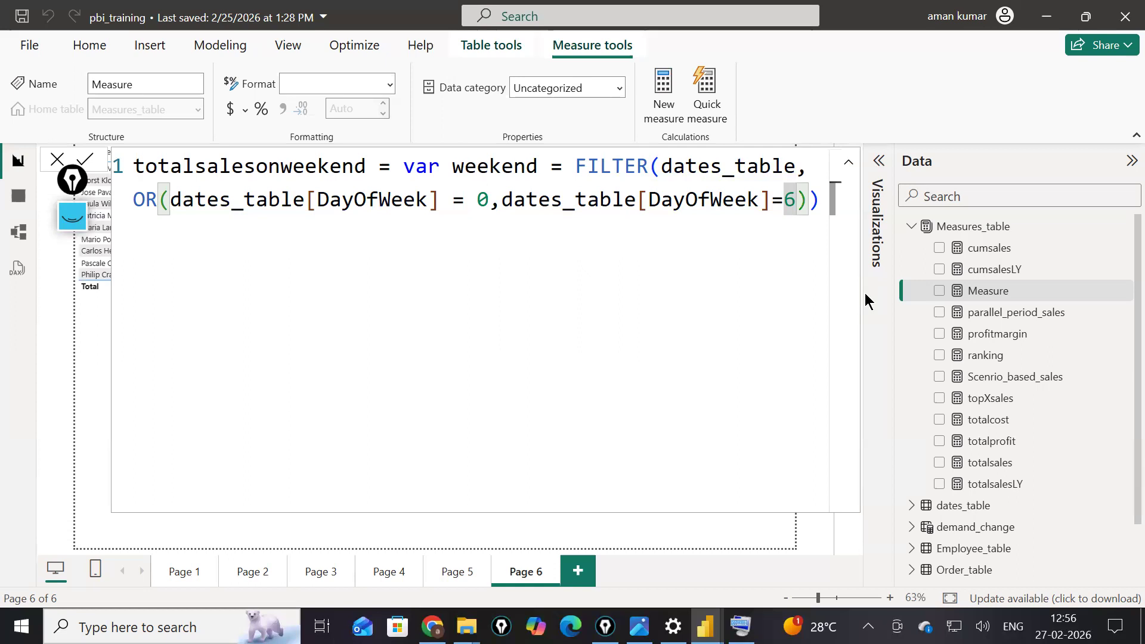
- Start a second formula line with return, keeping FILTER's closing parenthesis at the end of the first line
left_click(825, 196)
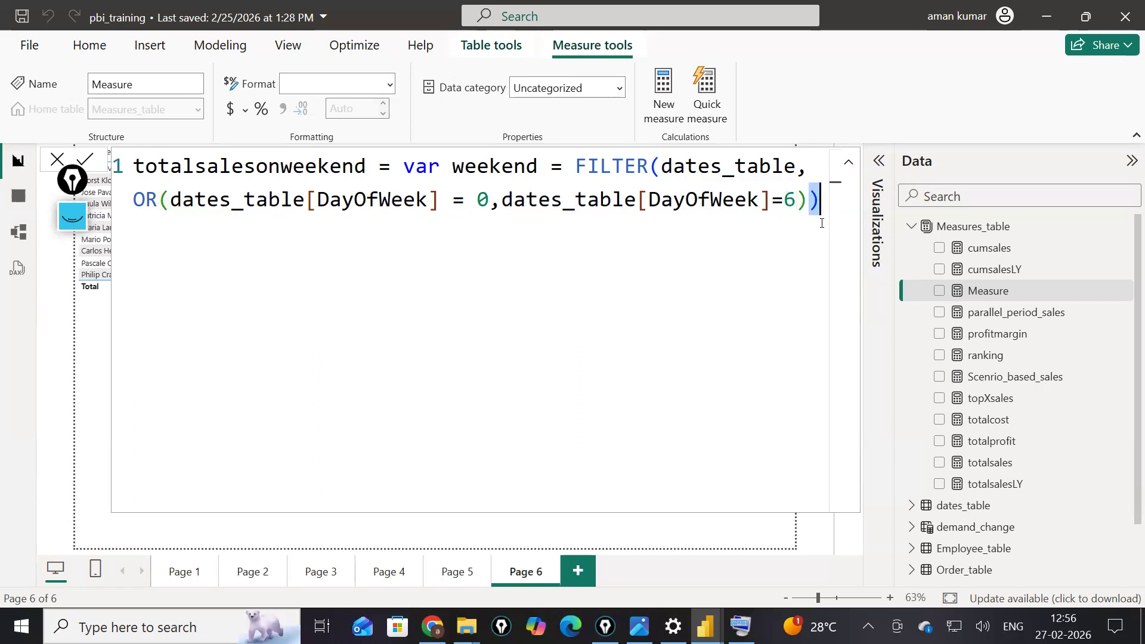
key("shift+Return")
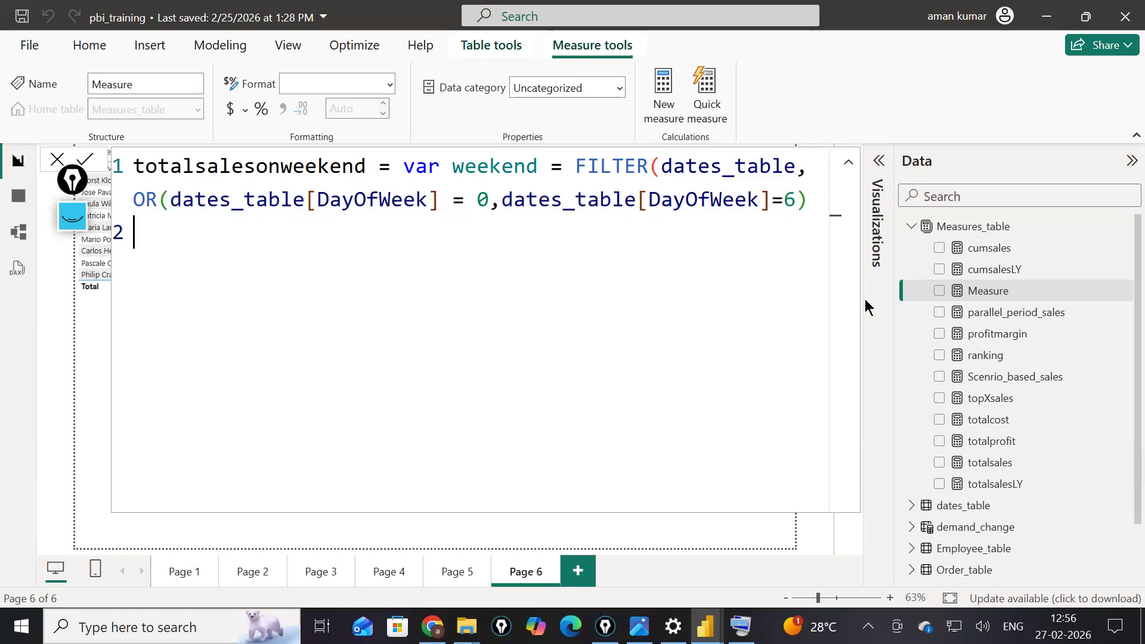
type("return")
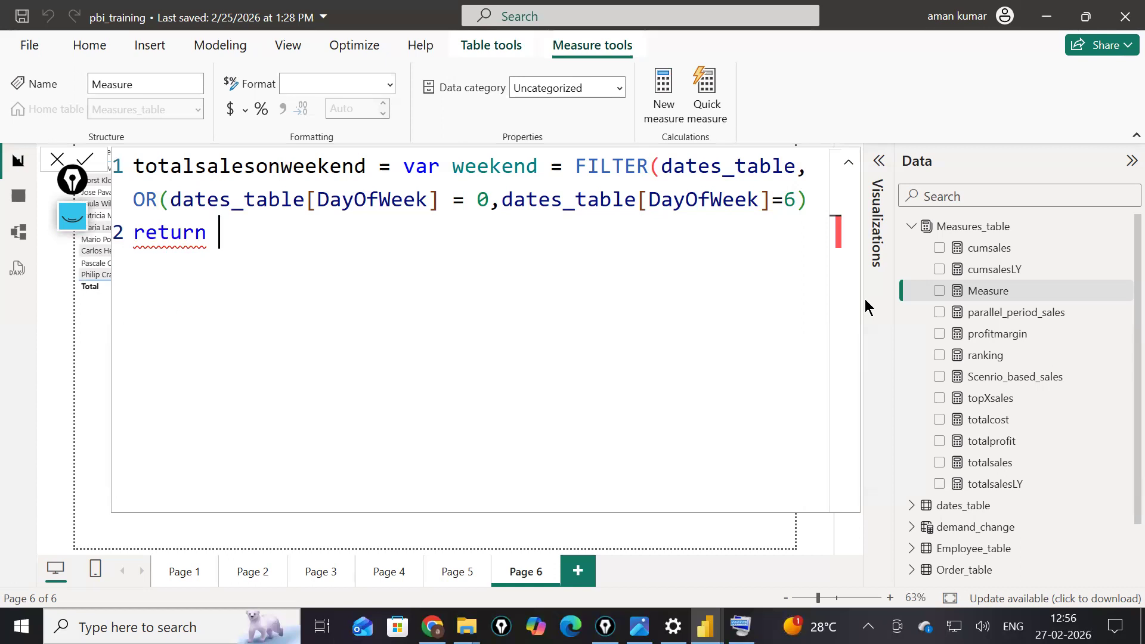
left_click(819, 207)
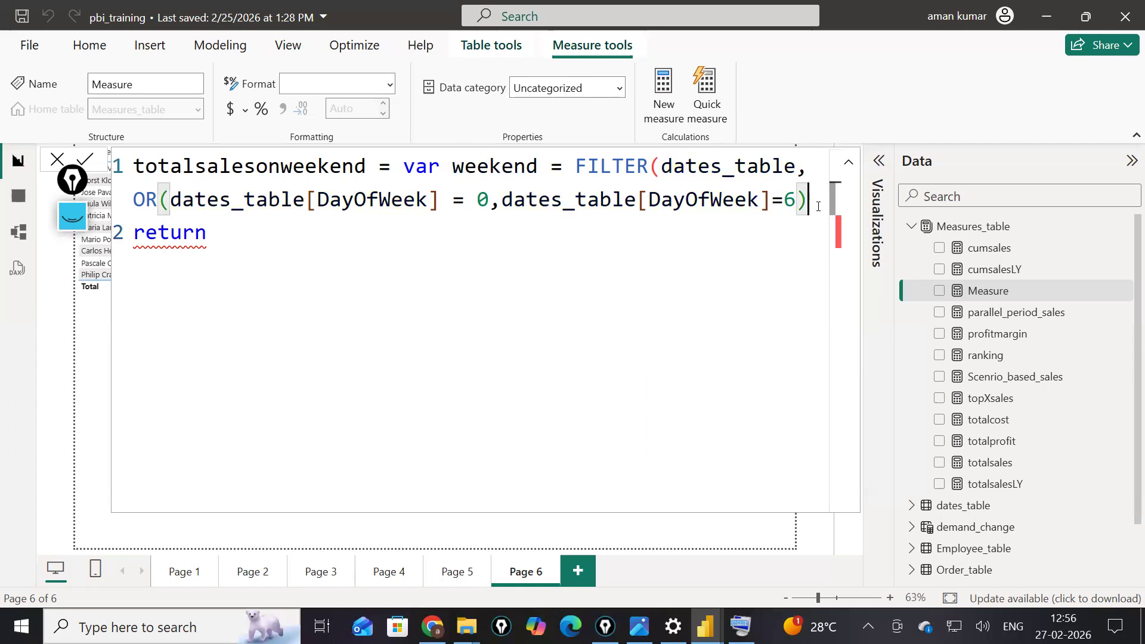
type(")")
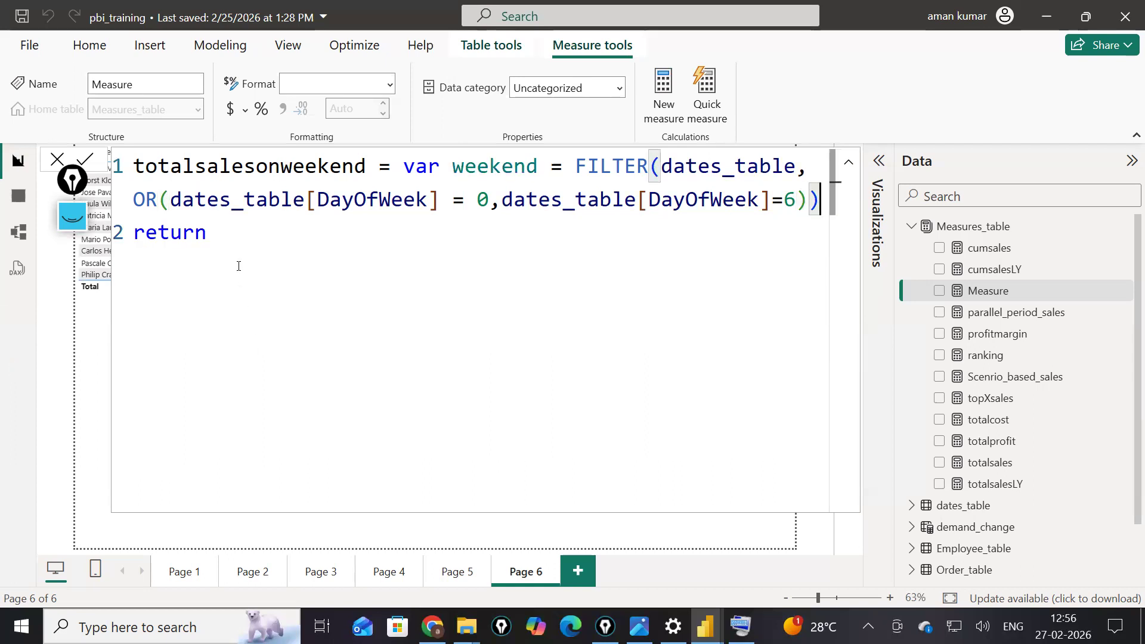
- Complete the return statement with SUMX over the weekend variable, using the [totalsales] measure as its expression
left_click(588, 354)
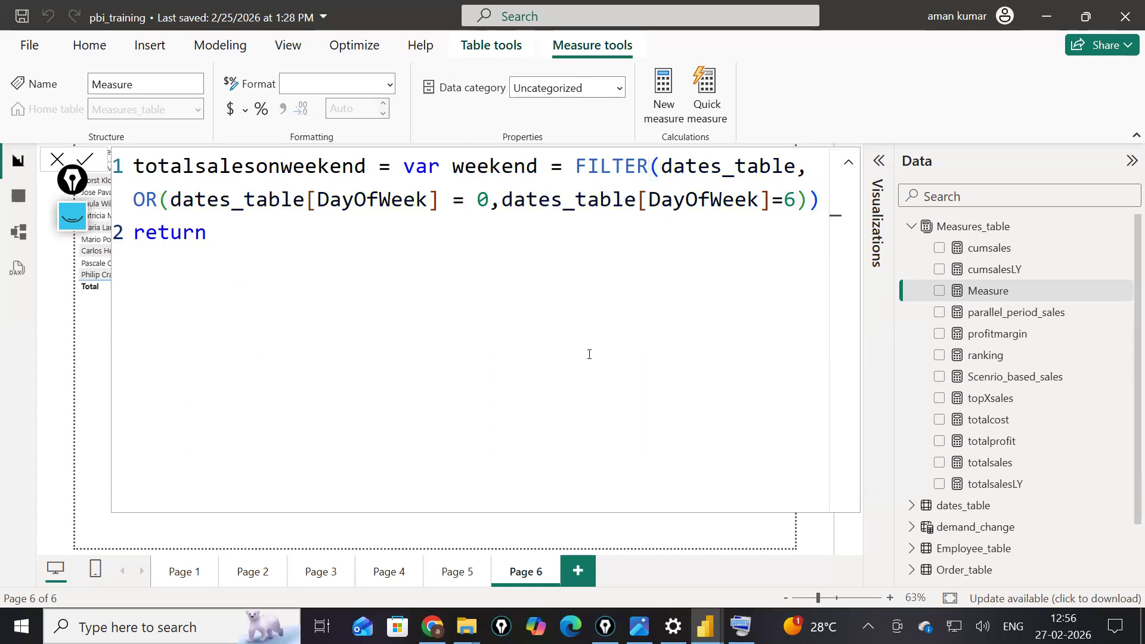
type("sum")
key("Down")
key("Down")
key("Down")
key("Tab")
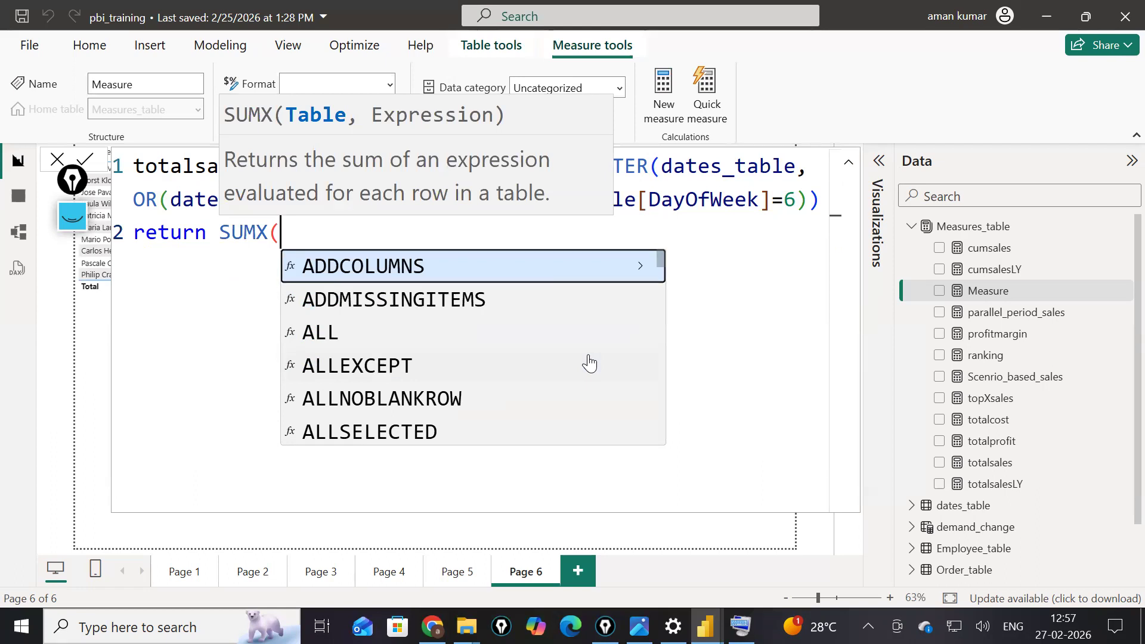
type("weekend")
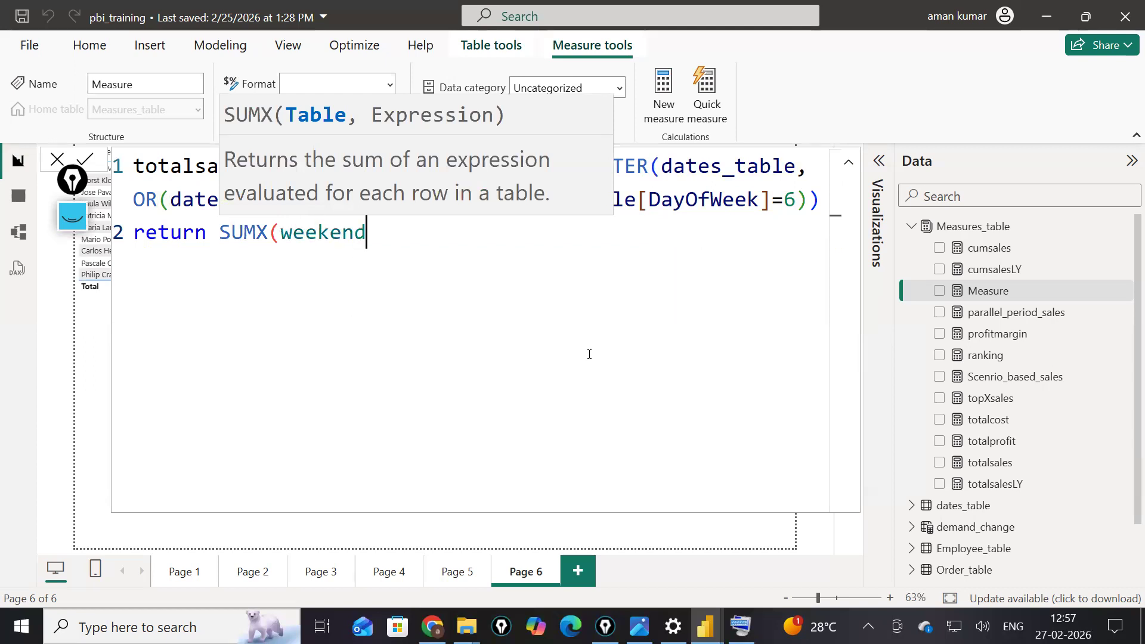
type(",tot")
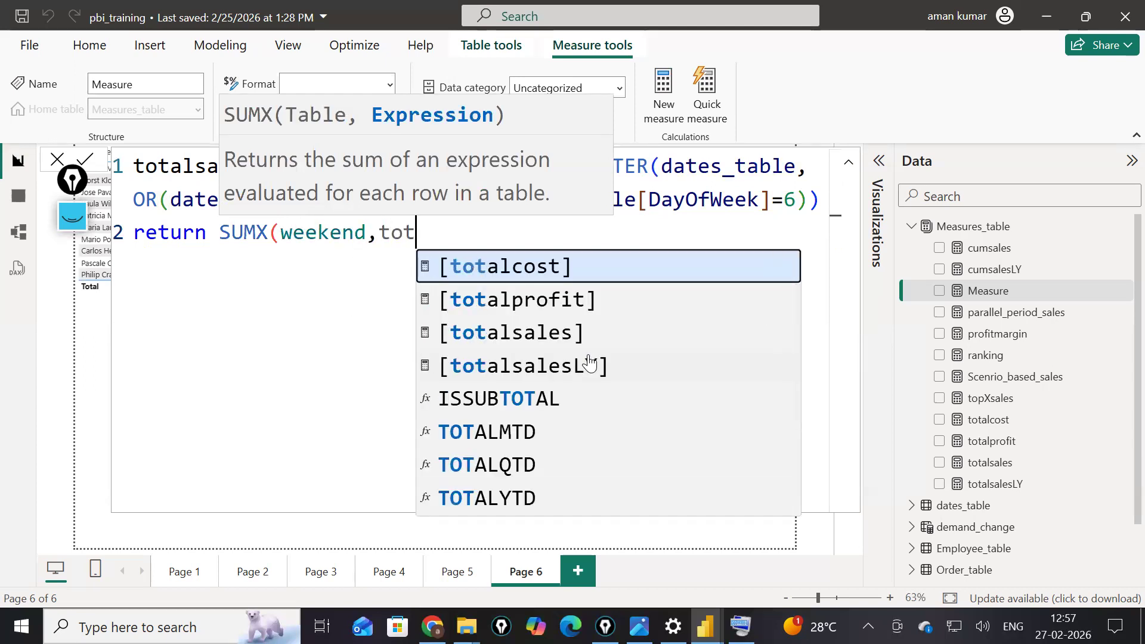
key("Down")
key("Down")
key("Tab")
type(")")
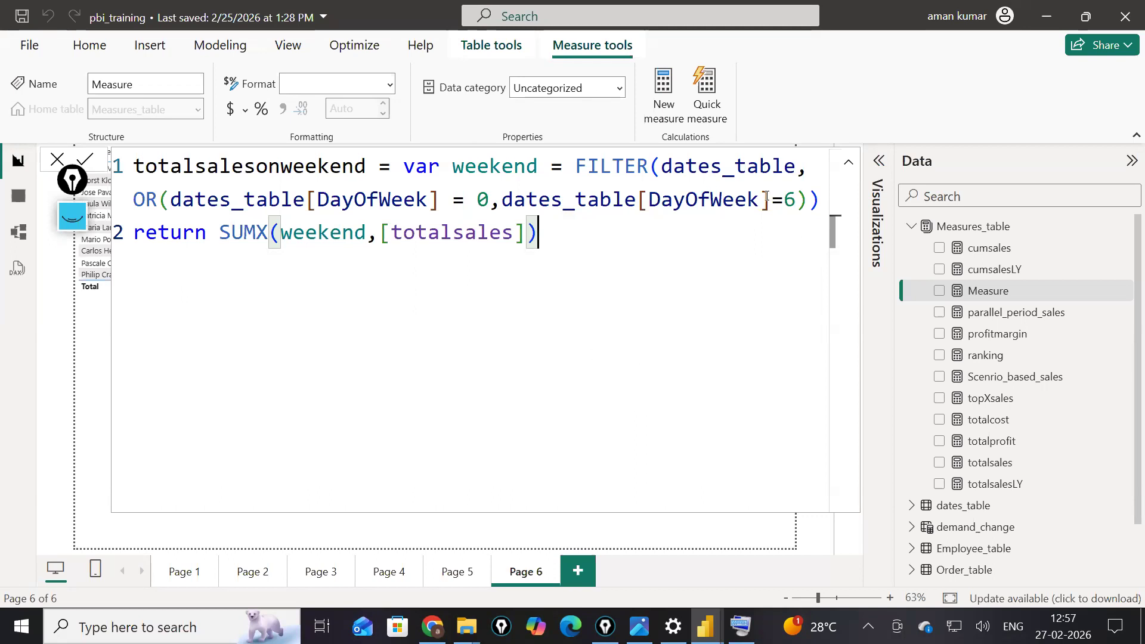
- Insert a blank line between the weekend variable and the return statement, and commit the totalsalesonweekend measure
left_click(821, 195)
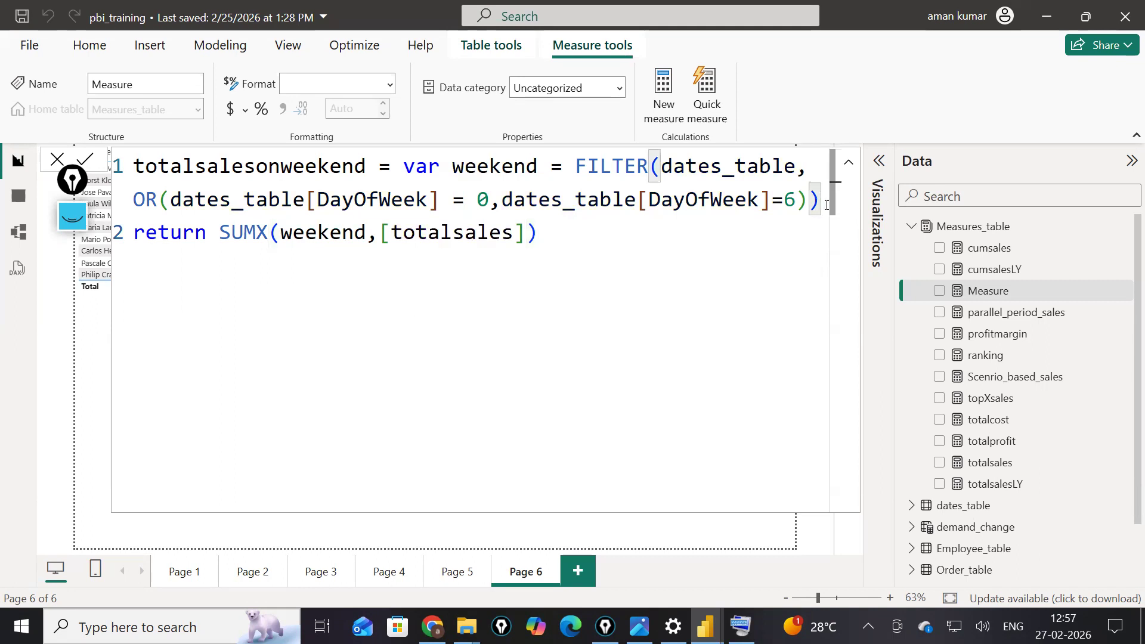
key("Return")
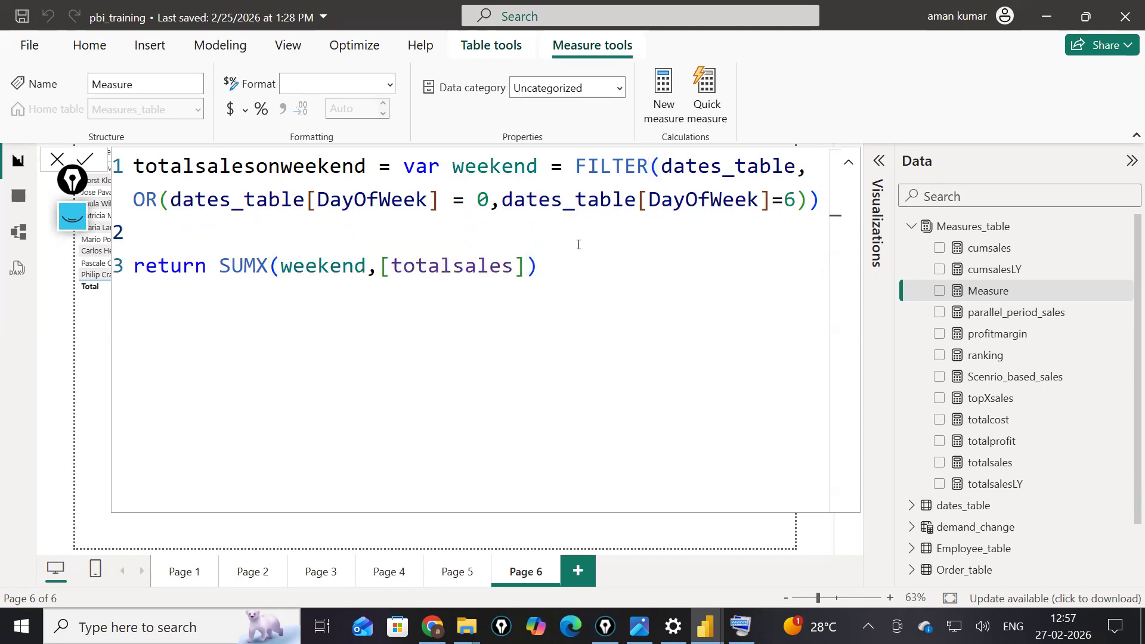
scroll(578, 244, "up", 3)
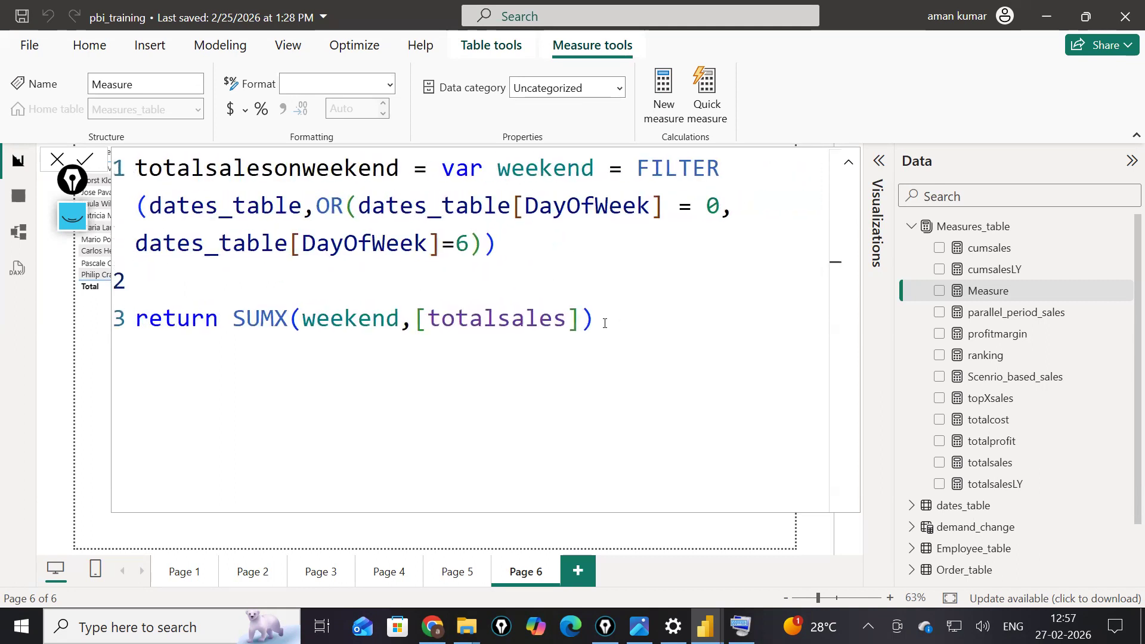
left_click(604, 323)
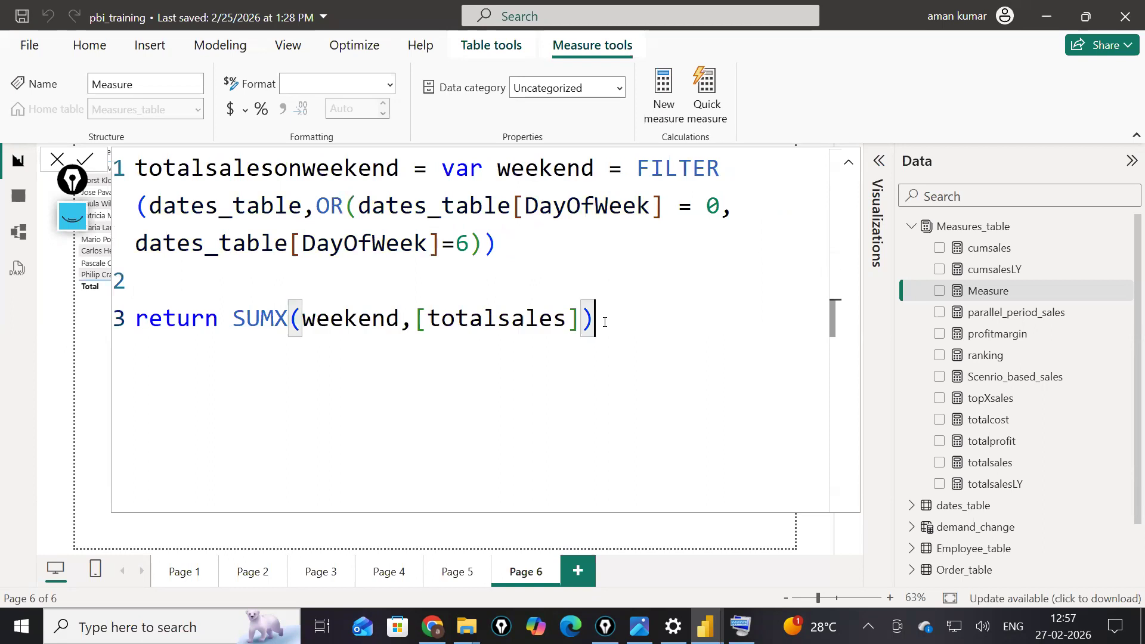
key("Return")
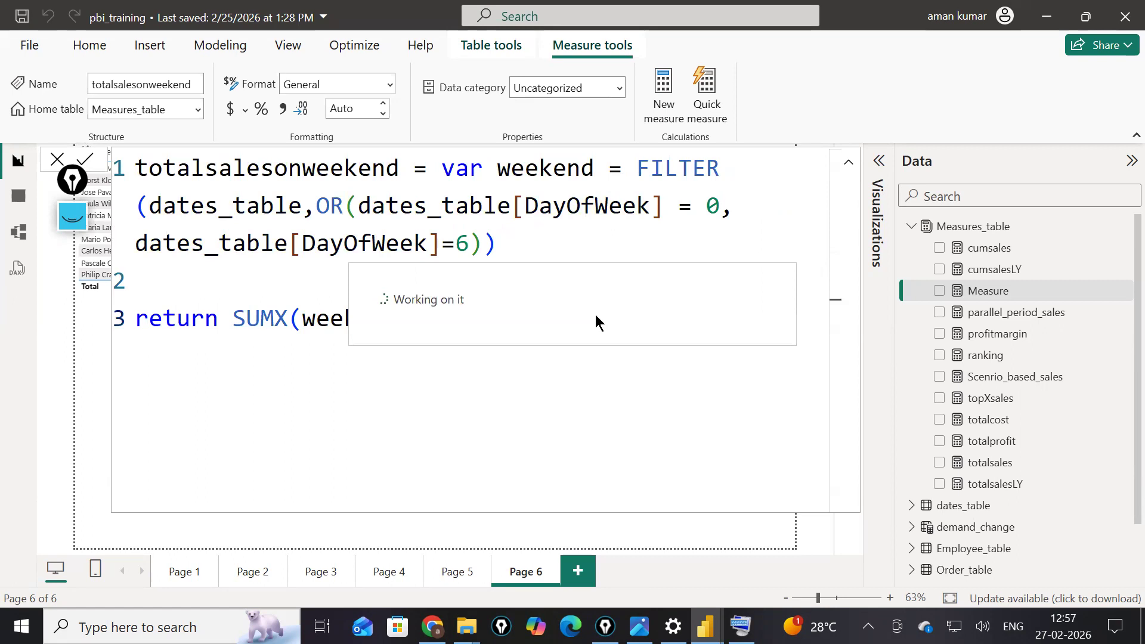
- Collapse the formula editor, add totalsalesonweekend to an empty area of Page 6 as a column chart, and show its build options
left_click(848, 161)
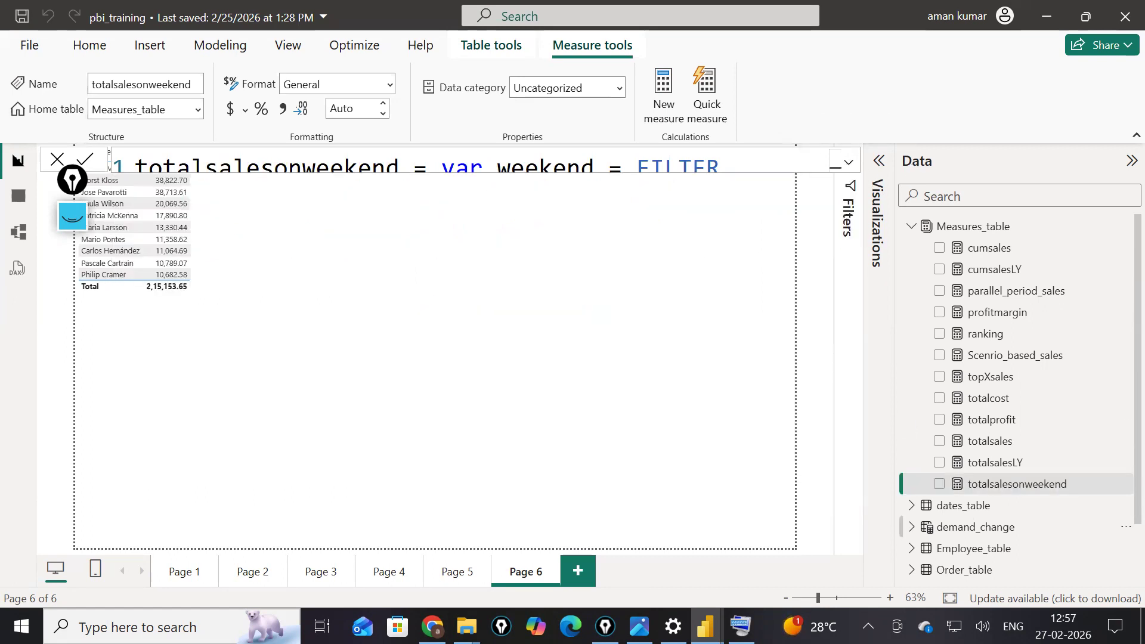
left_click(673, 509)
left_click_drag(1047, 483, 498, 326)
left_click(877, 160)
left_click(876, 161)
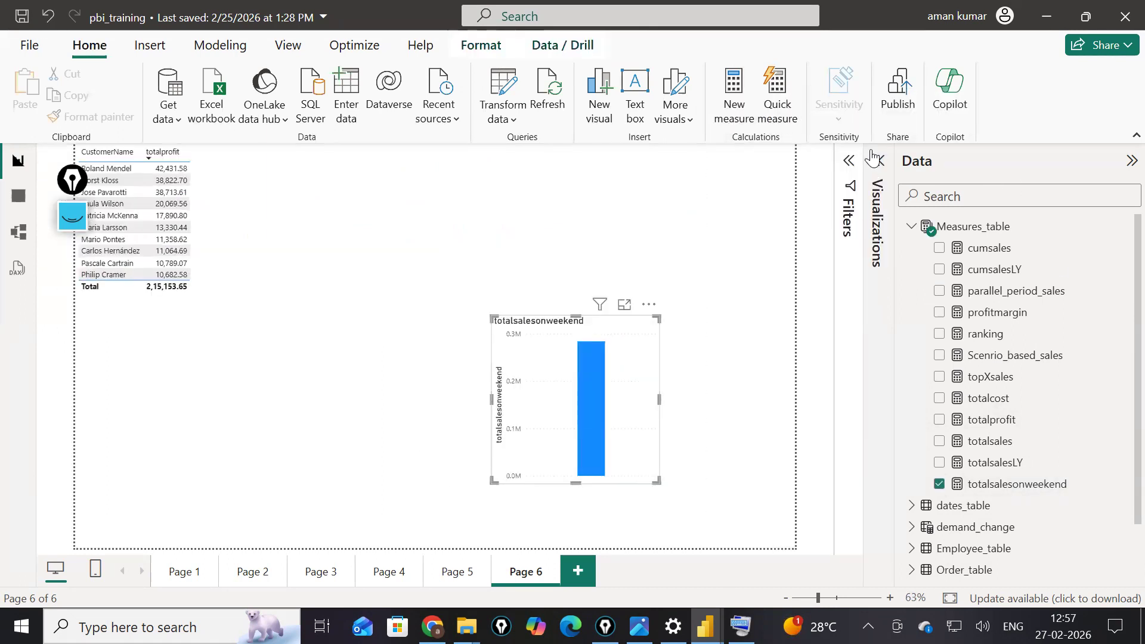
left_click(876, 161)
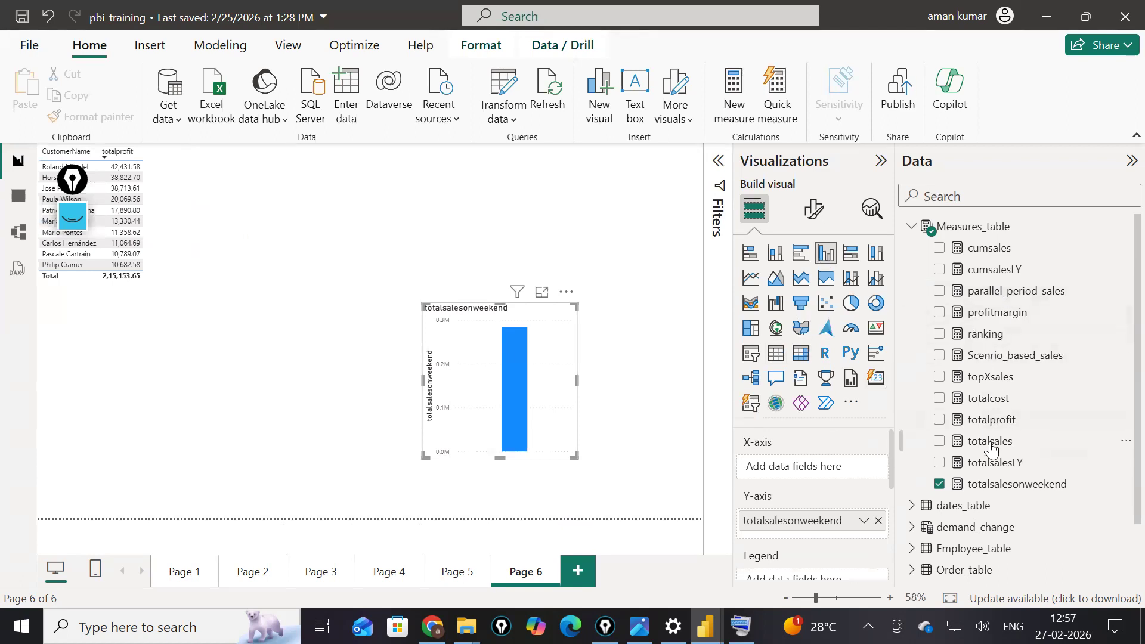
- Add DayOfWeekName from dates_table to the X-axis of the totalsalesonweekend column chart, and enlarge the chart toward the page's upper-left
left_click(907, 227)
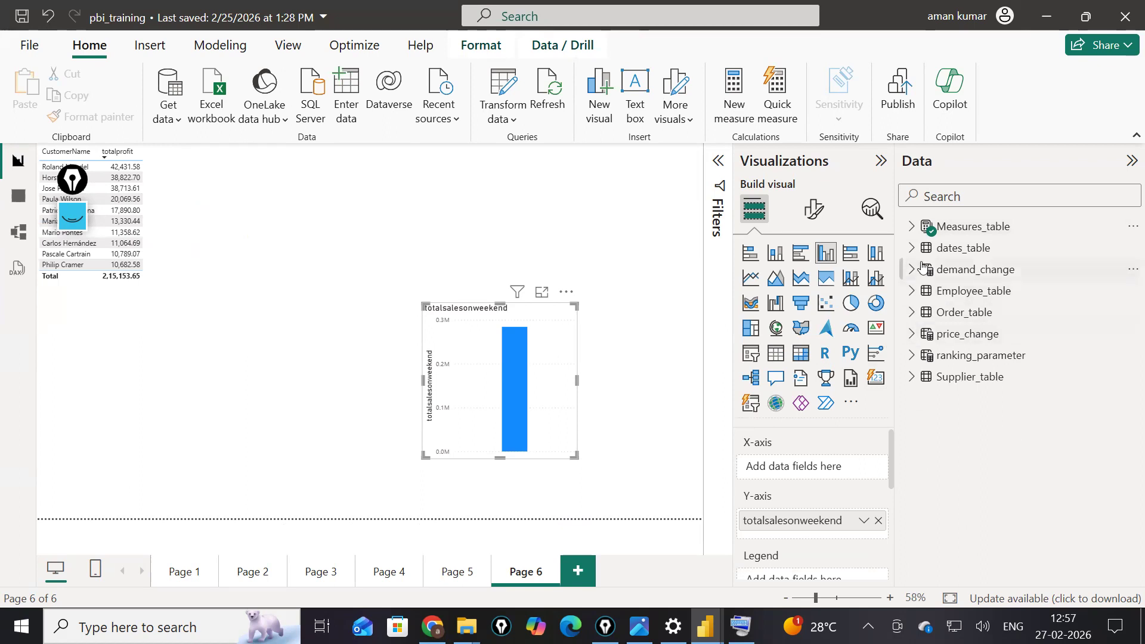
left_click(910, 247)
scroll(1011, 477, "down", 10)
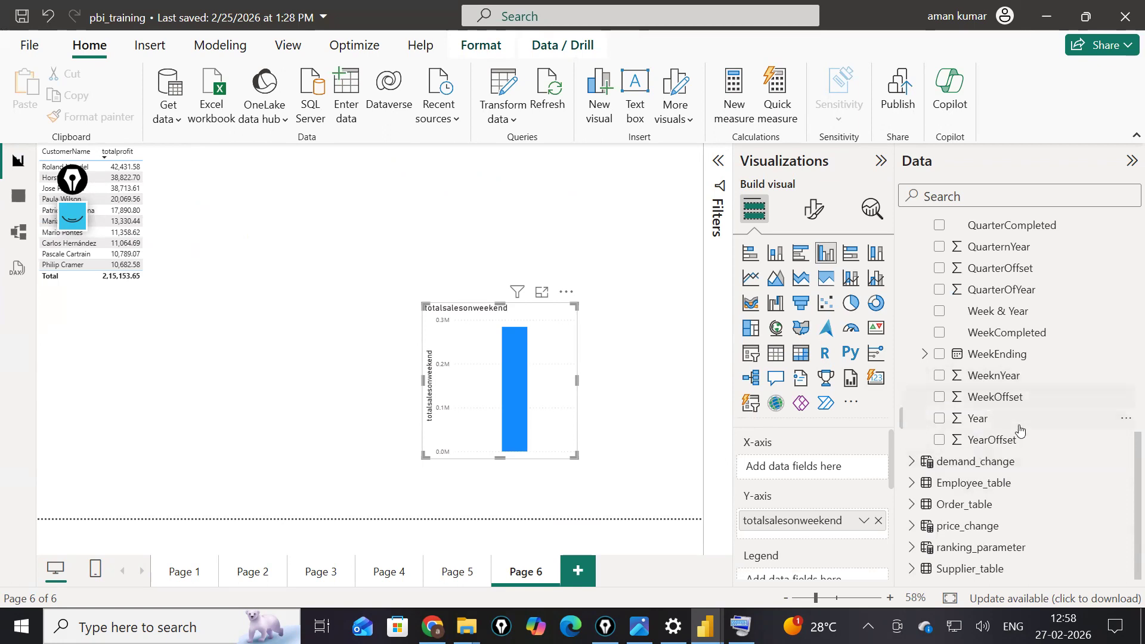
scroll(974, 429, "up", 3)
scroll(973, 427, "up", 1)
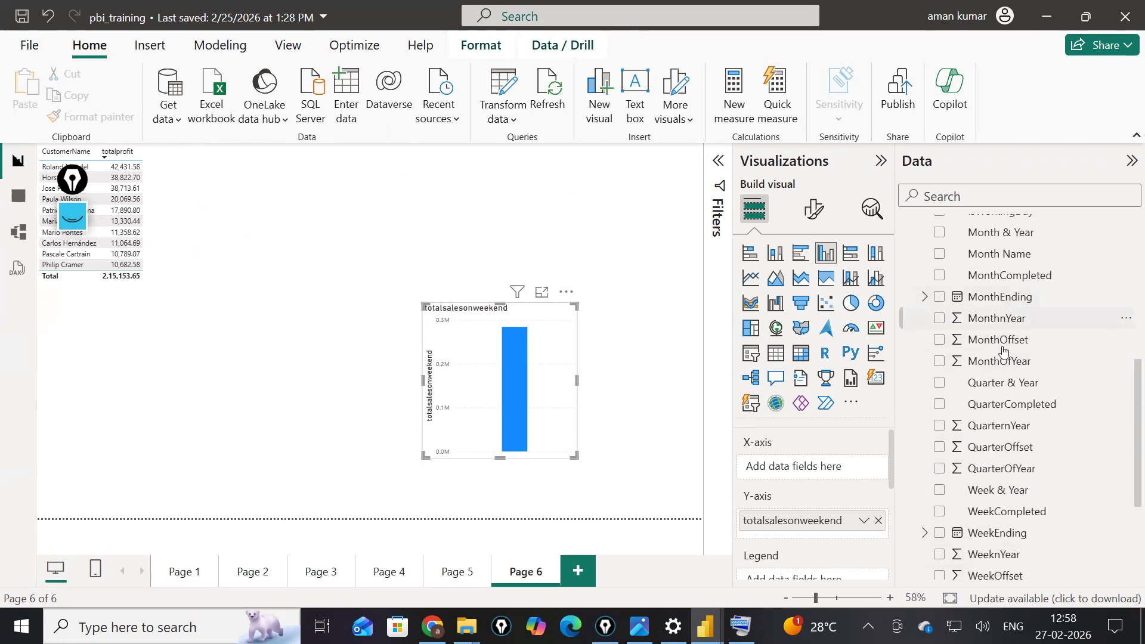
scroll(1004, 357, "up", 3)
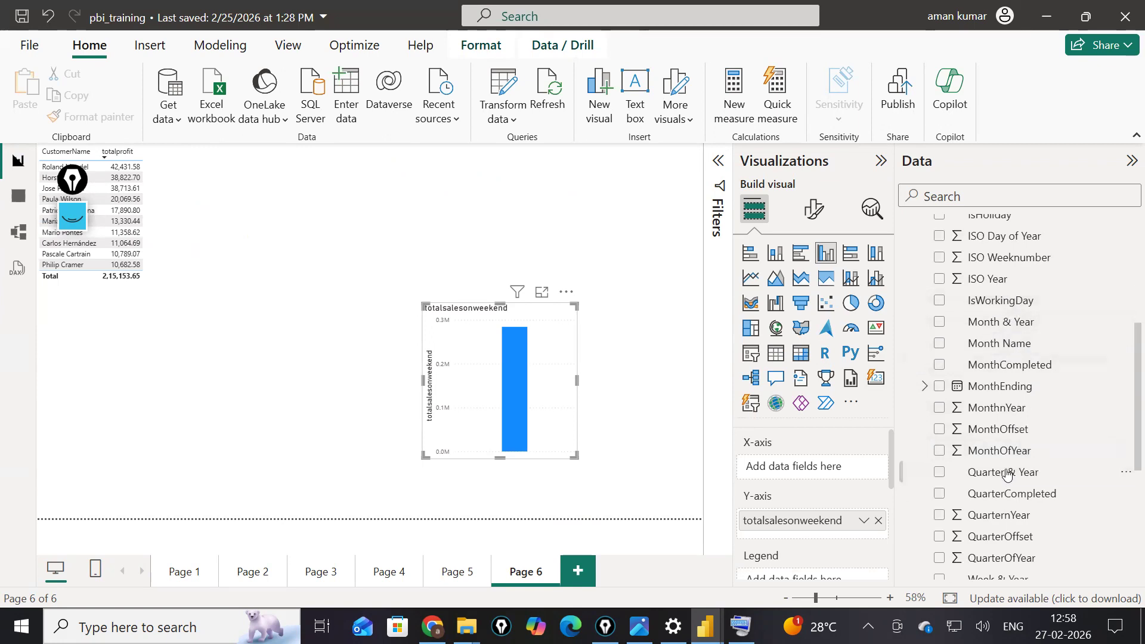
scroll(1008, 473, "down", 5)
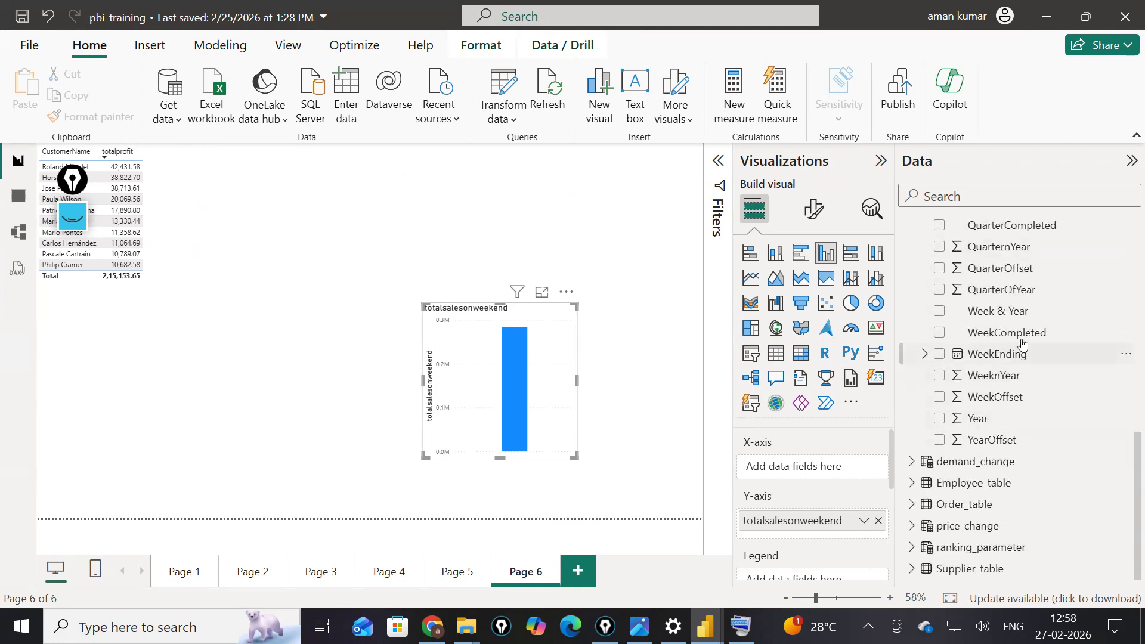
scroll(987, 394, "up", 2)
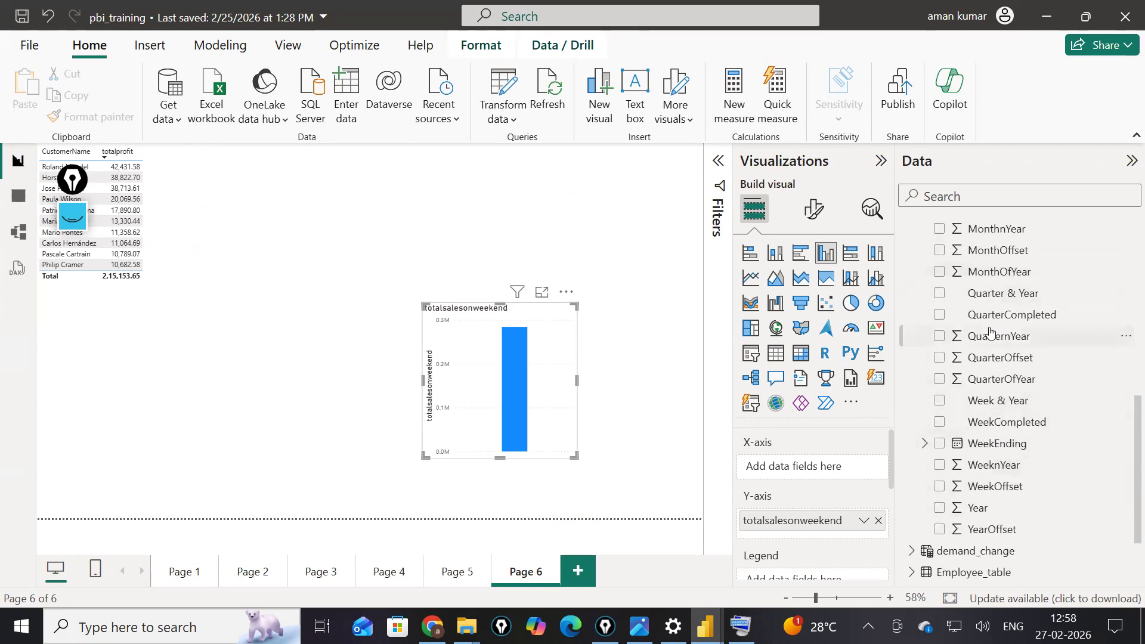
scroll(989, 333, "up", 2)
scroll(996, 298, "up", 4)
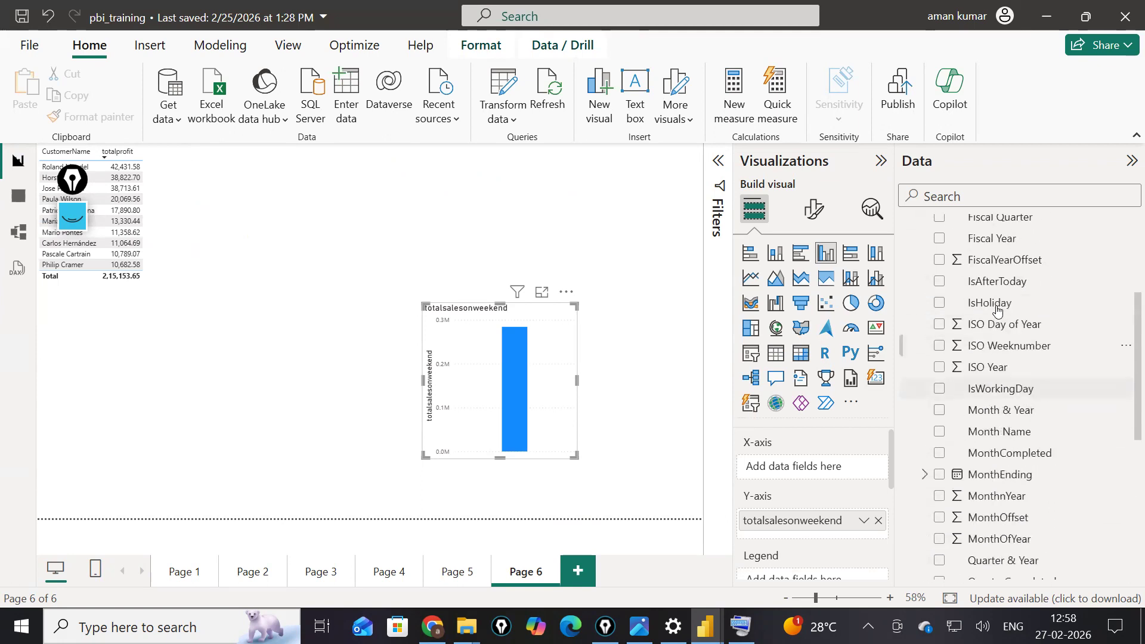
scroll(987, 355, "up", 2)
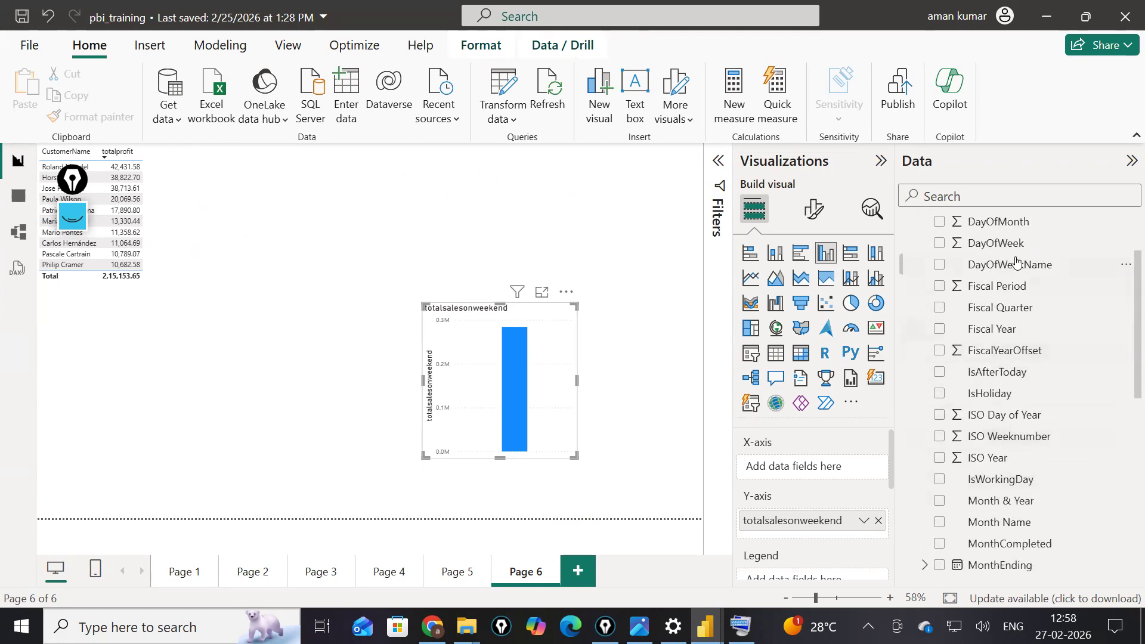
left_click_drag(1020, 265, 477, 388)
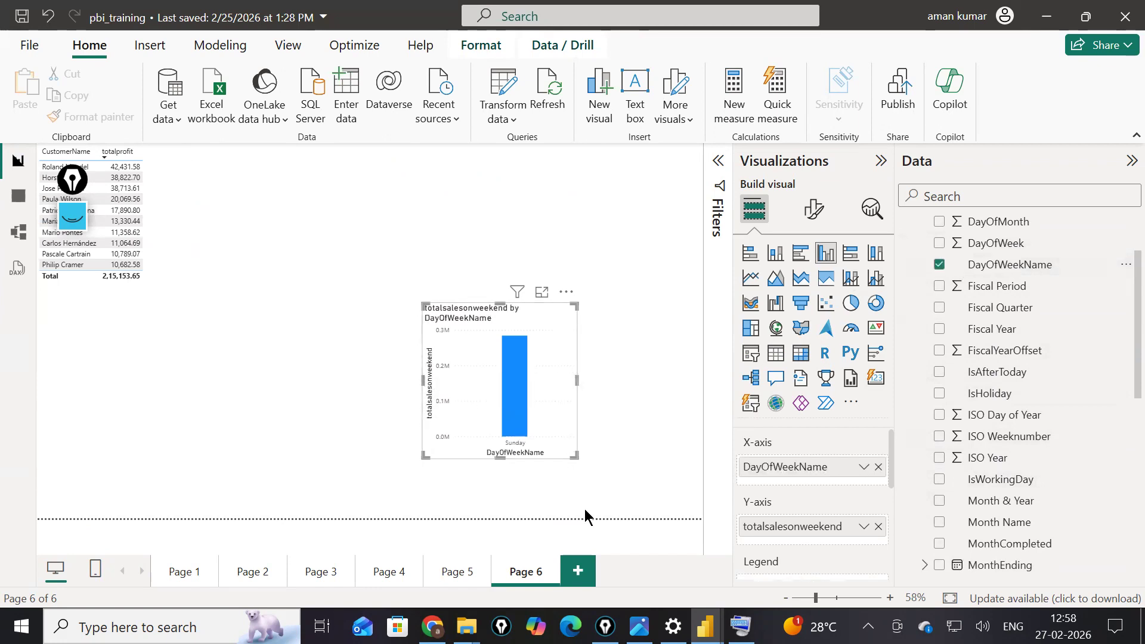
left_click_drag(425, 307, 296, 252)
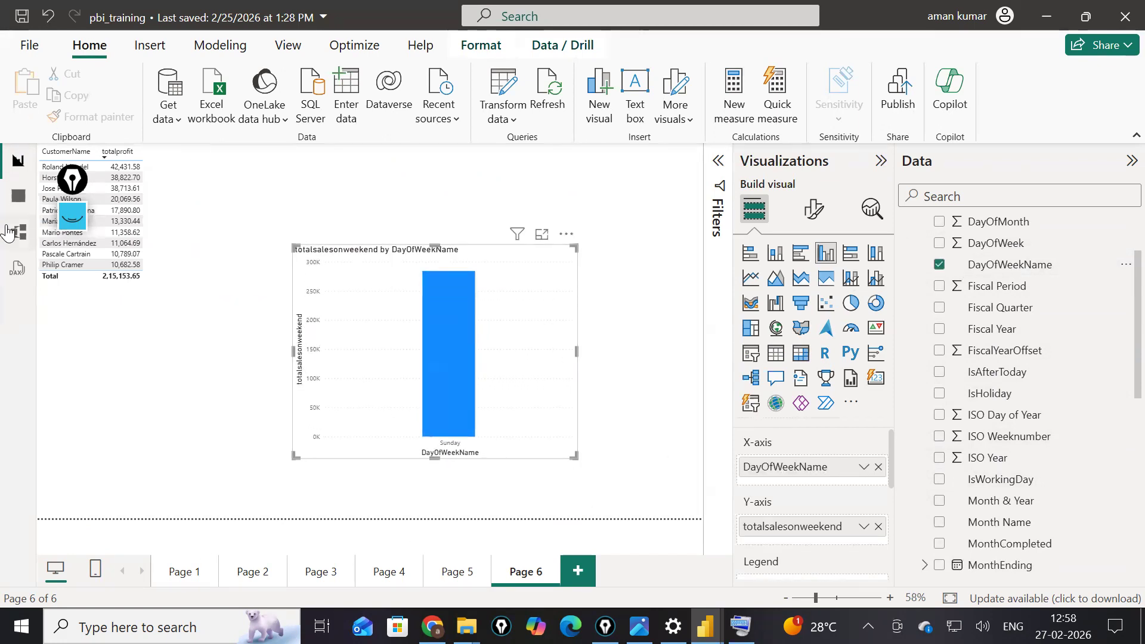
- Examine the dates_table rows to see which DayOfWeek number corresponds to each DayOfWeekName, and return to the report
left_click(18, 195)
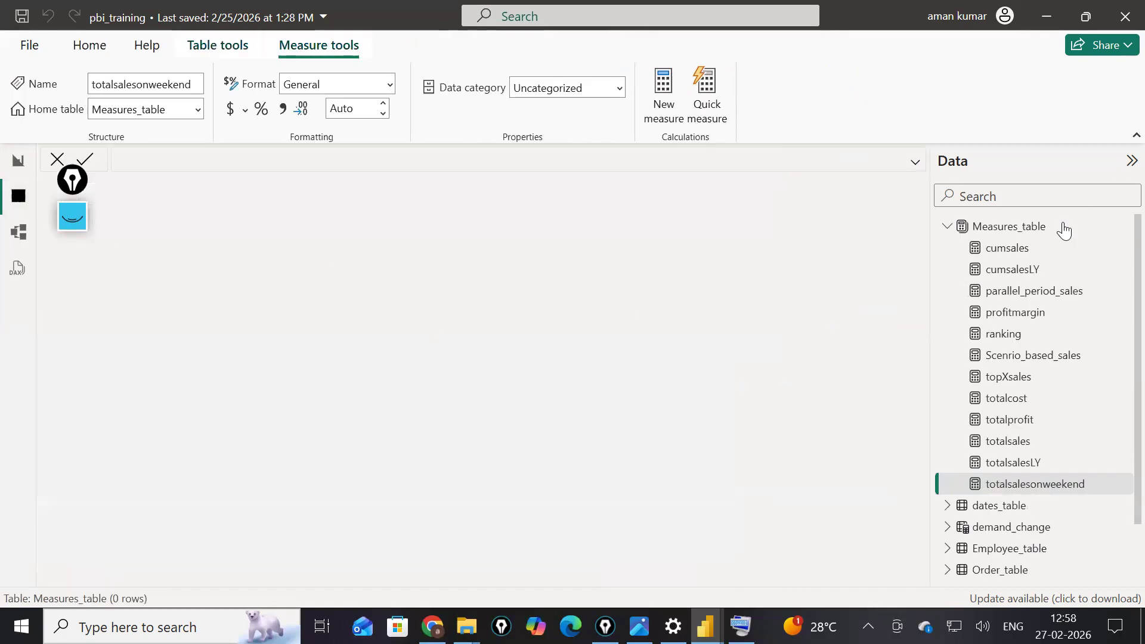
left_click(947, 227)
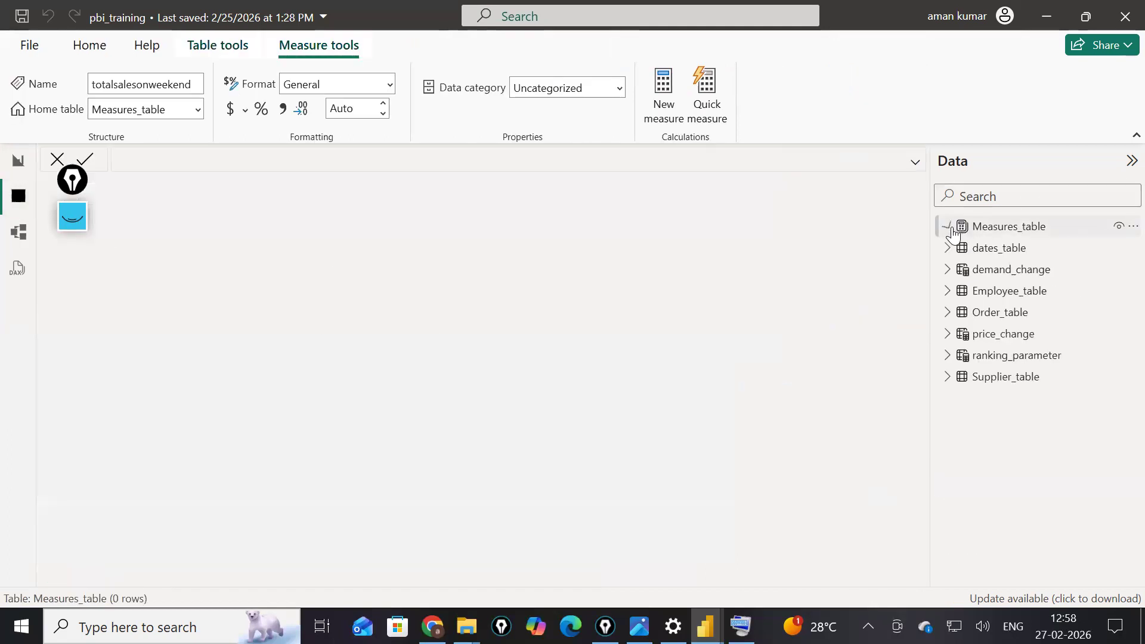
left_click(995, 249)
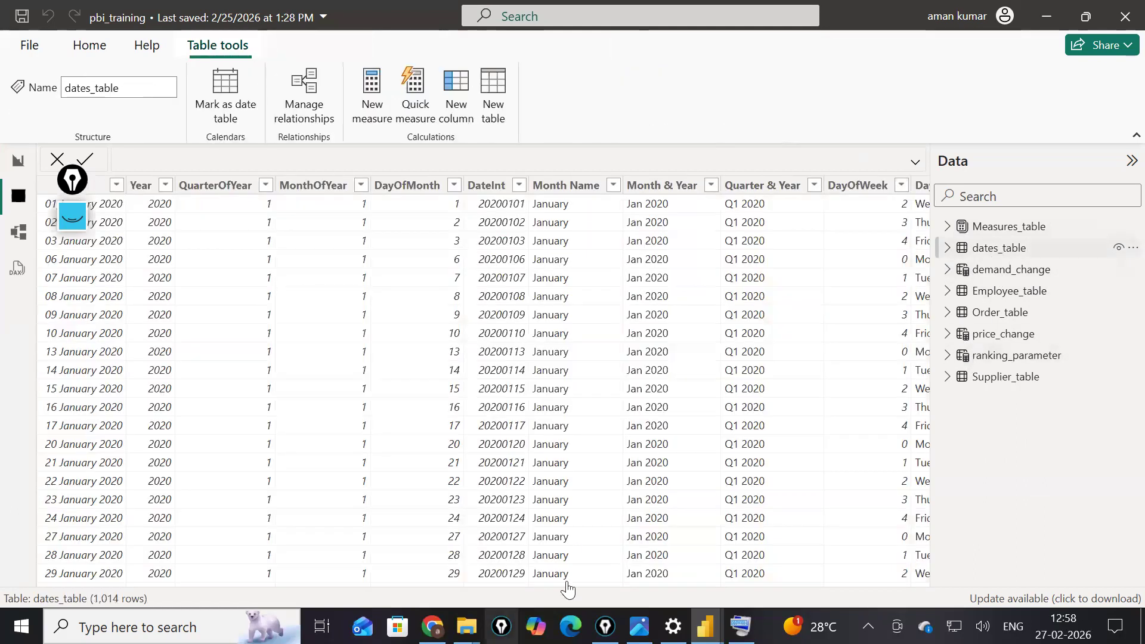
left_click_drag(253, 578, 354, 585)
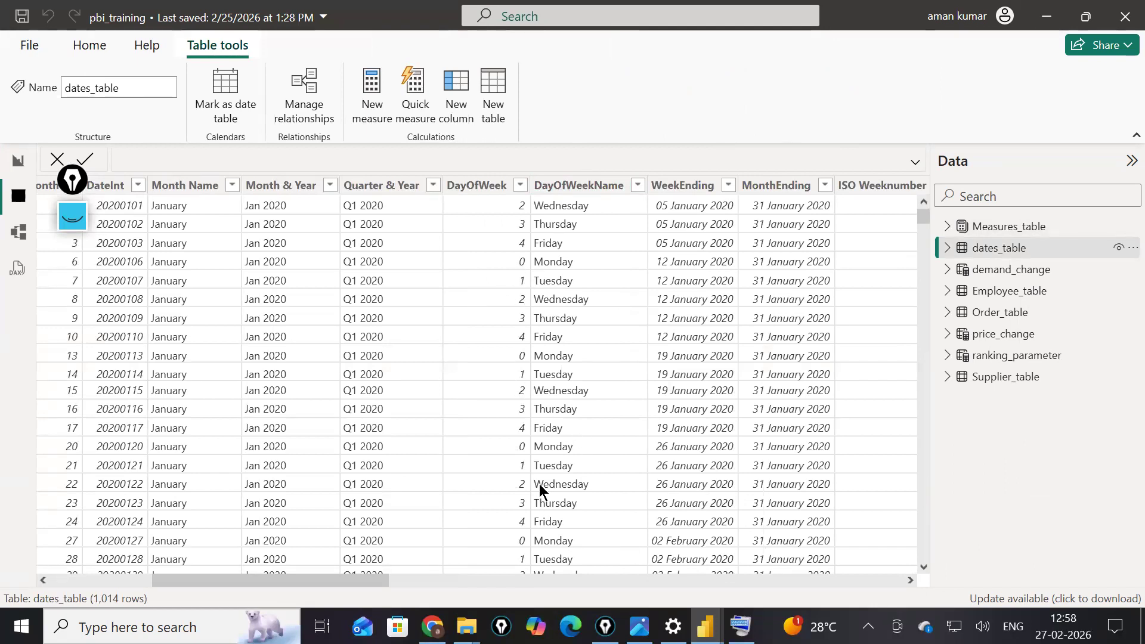
scroll(550, 460, "down", 3)
scroll(559, 500, "down", 13)
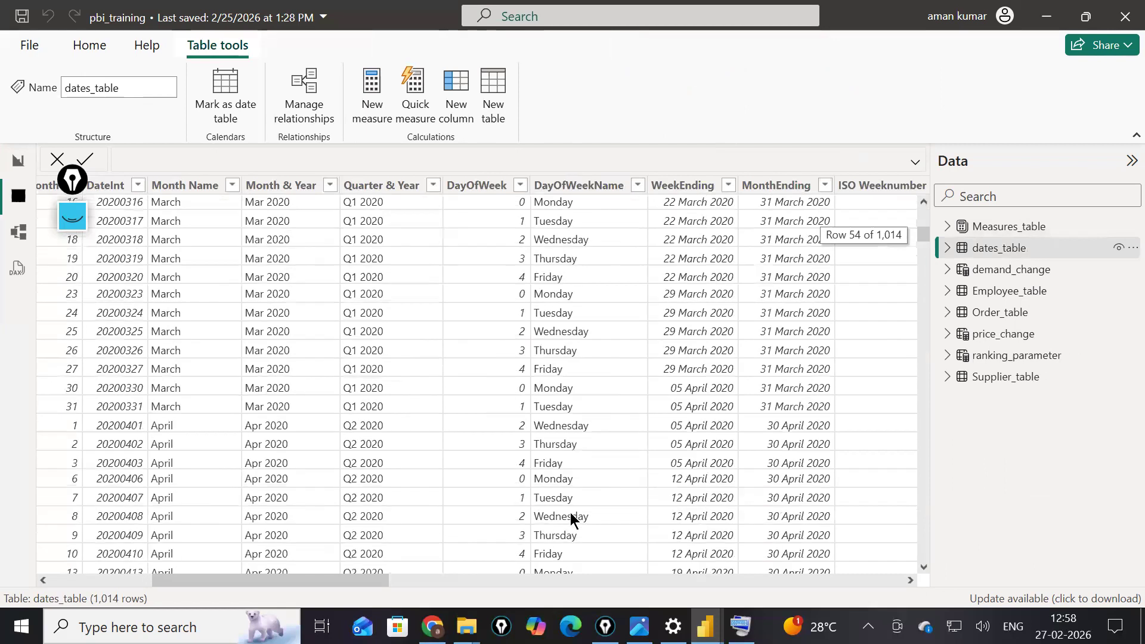
scroll(594, 535, "up", 15)
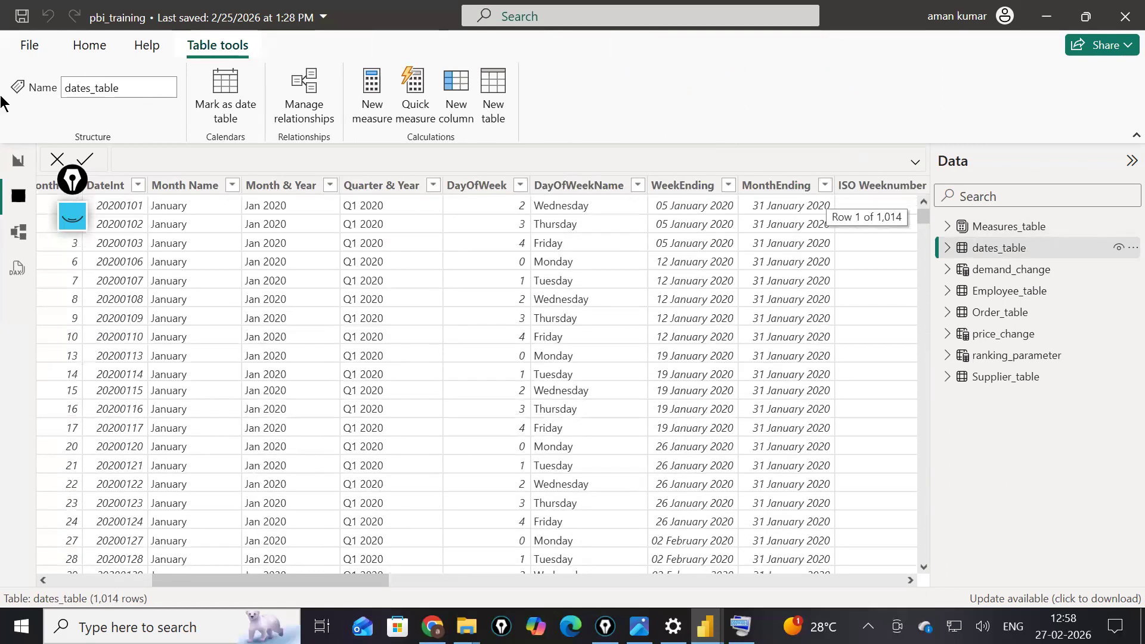
left_click(16, 160)
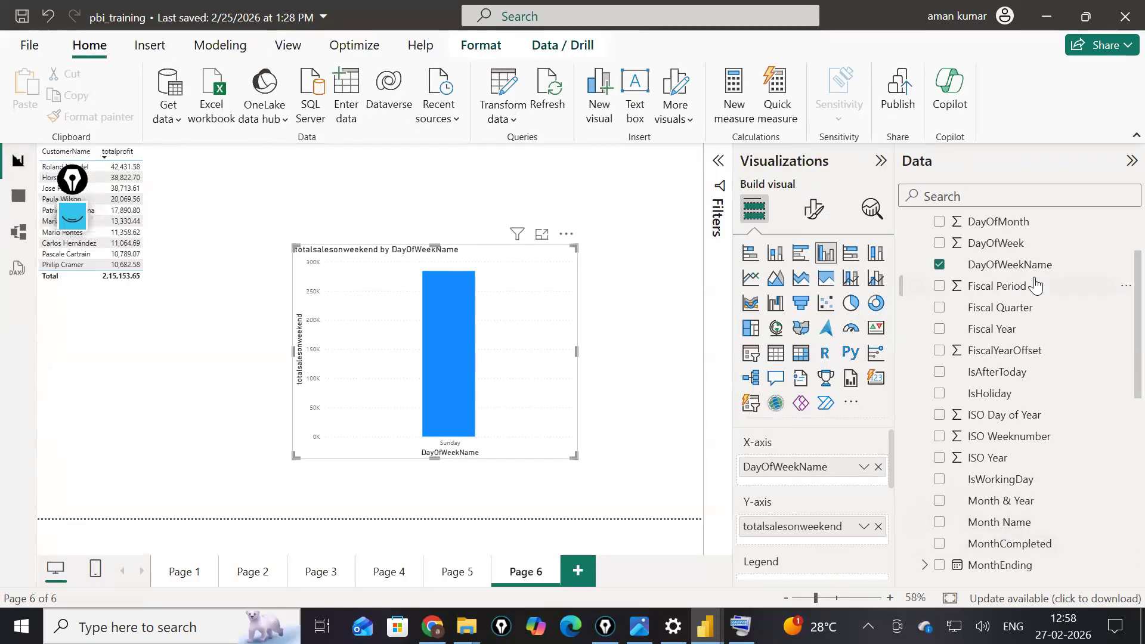
- Set the first DayOfWeek condition in the totalsalesonweekend formula to 5, commit the measure, and collapse the formula editor
left_click(1020, 270)
scroll(1016, 469, "down", 5)
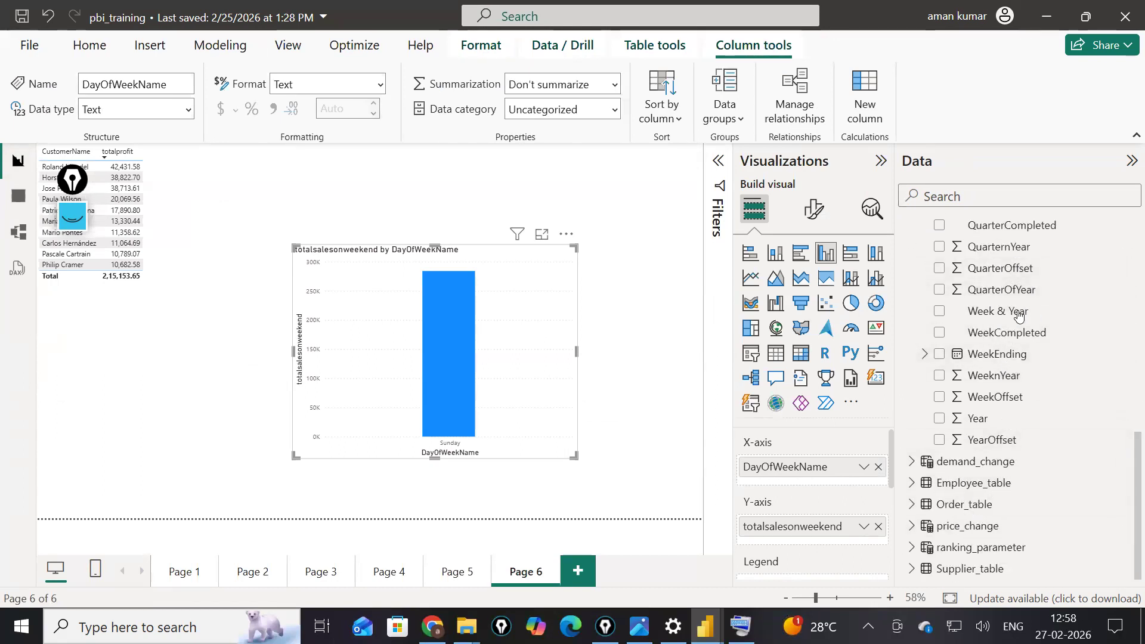
scroll(950, 231, "up", 5)
scroll(949, 231, "up", 5)
left_click(911, 248)
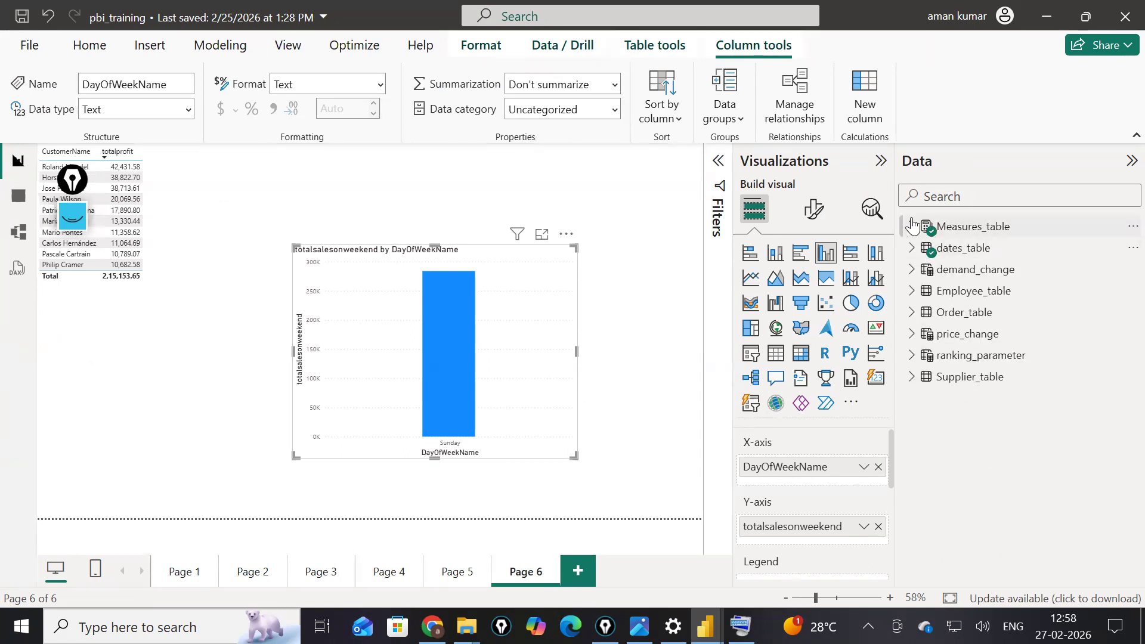
left_click(910, 226)
left_click(1004, 482)
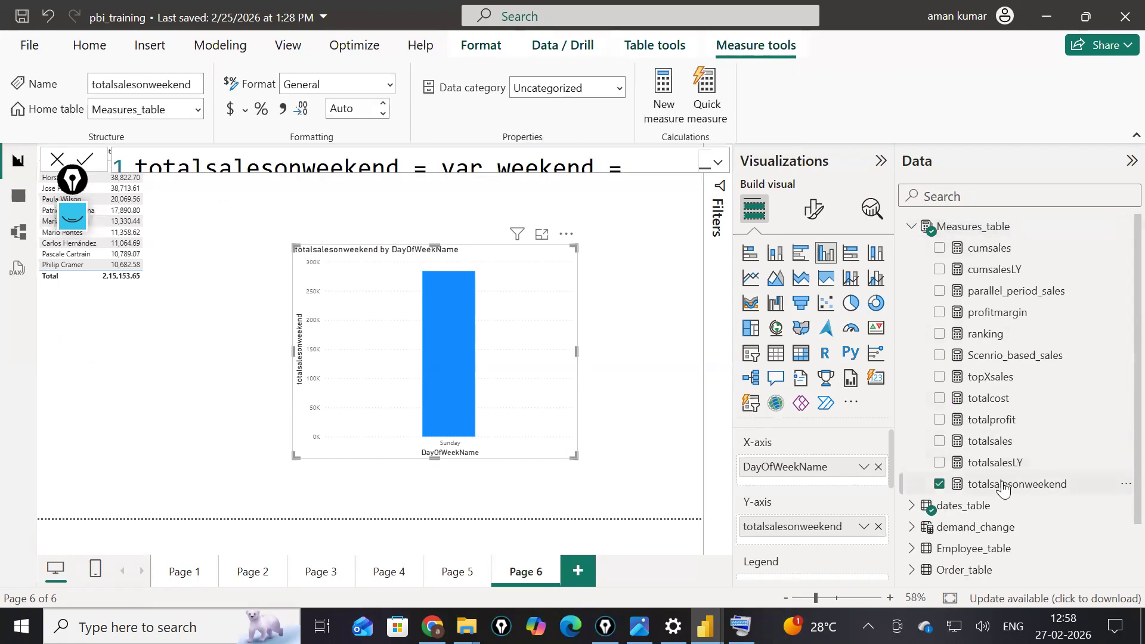
left_click(720, 158)
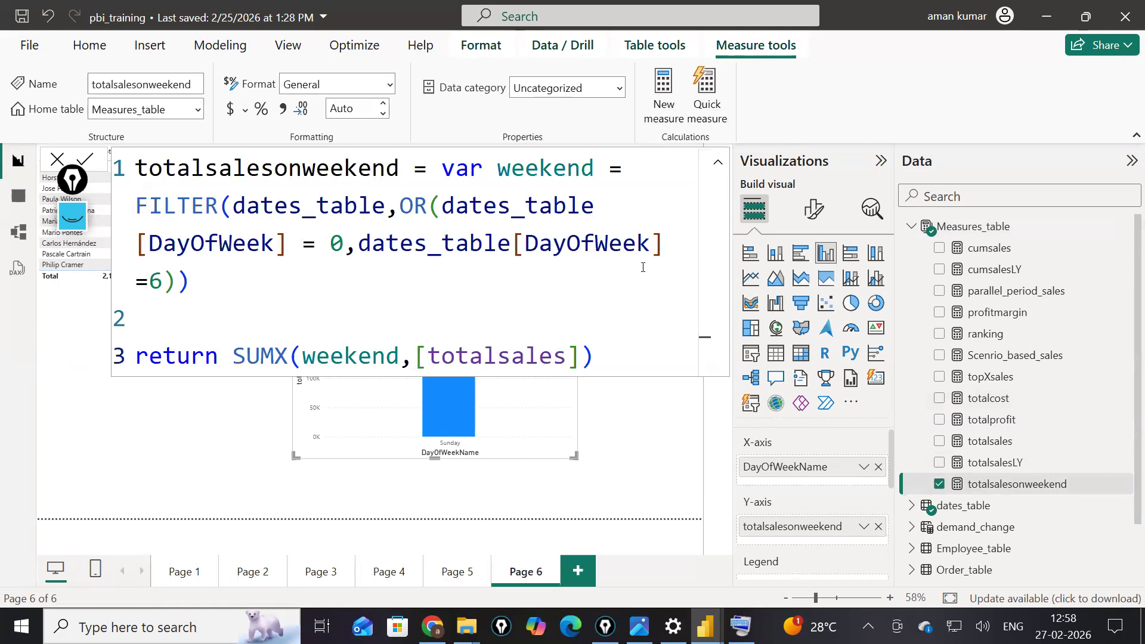
left_click(344, 243)
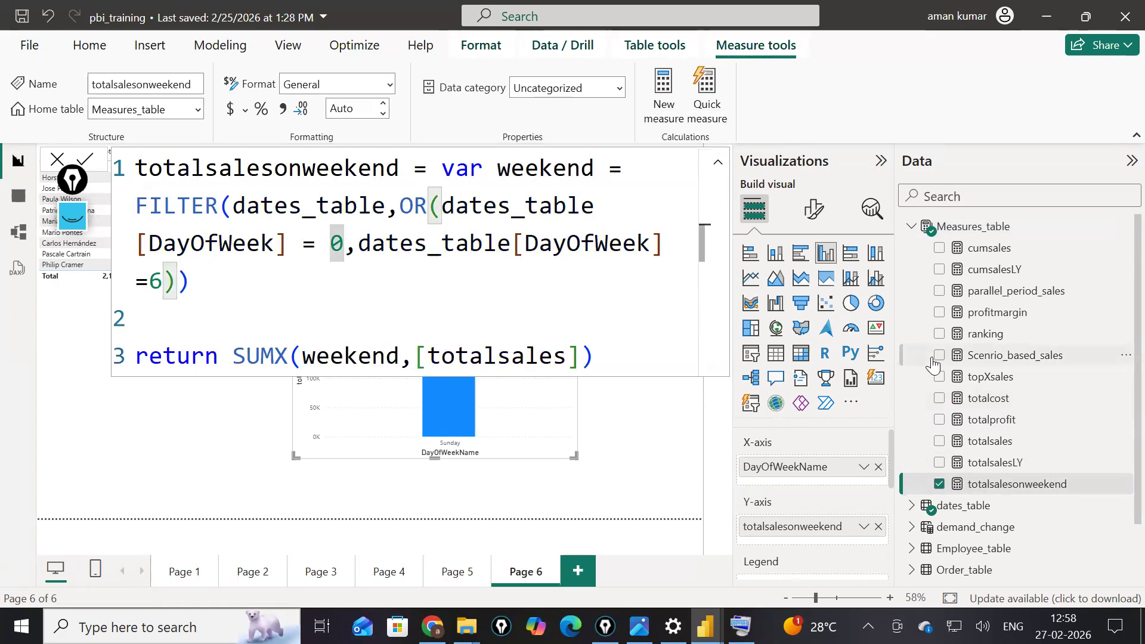
type("5")
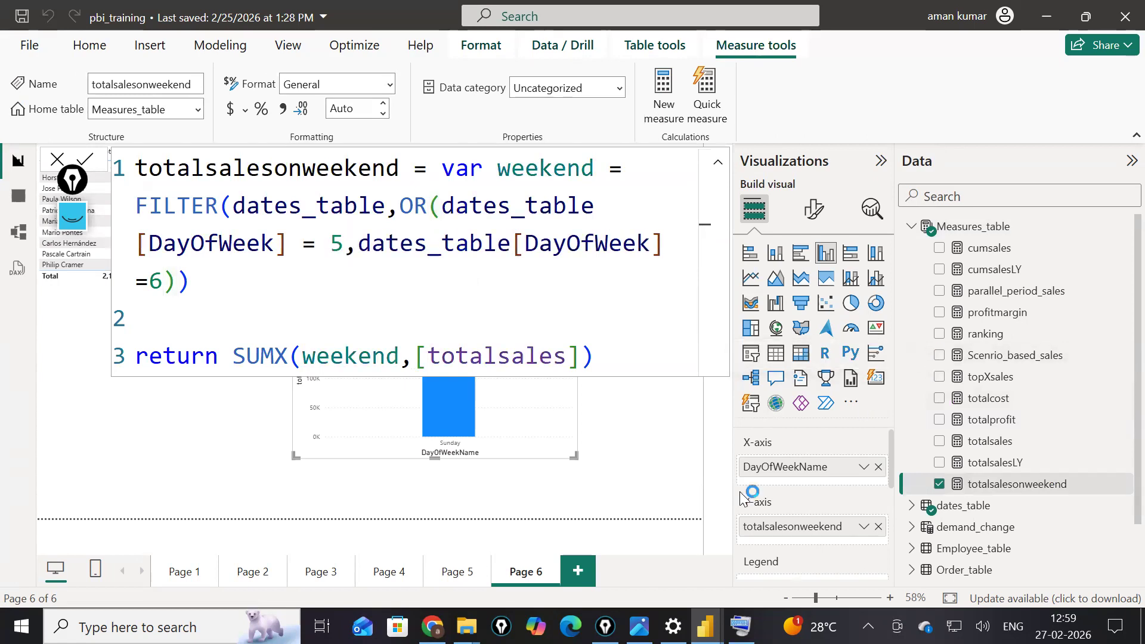
key("Return")
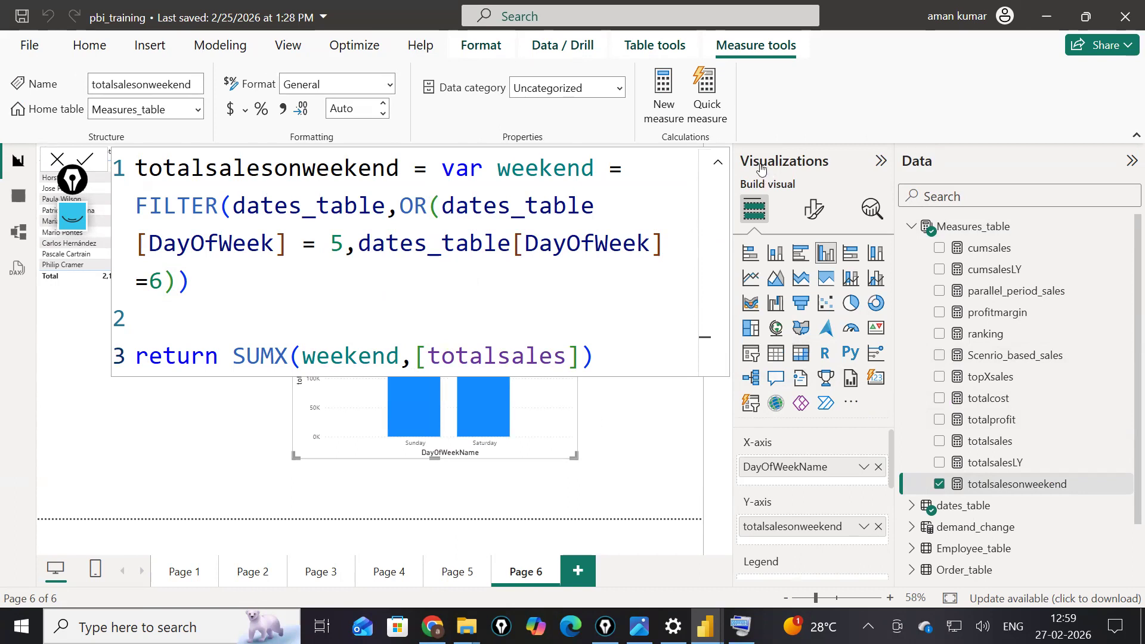
left_click(718, 162)
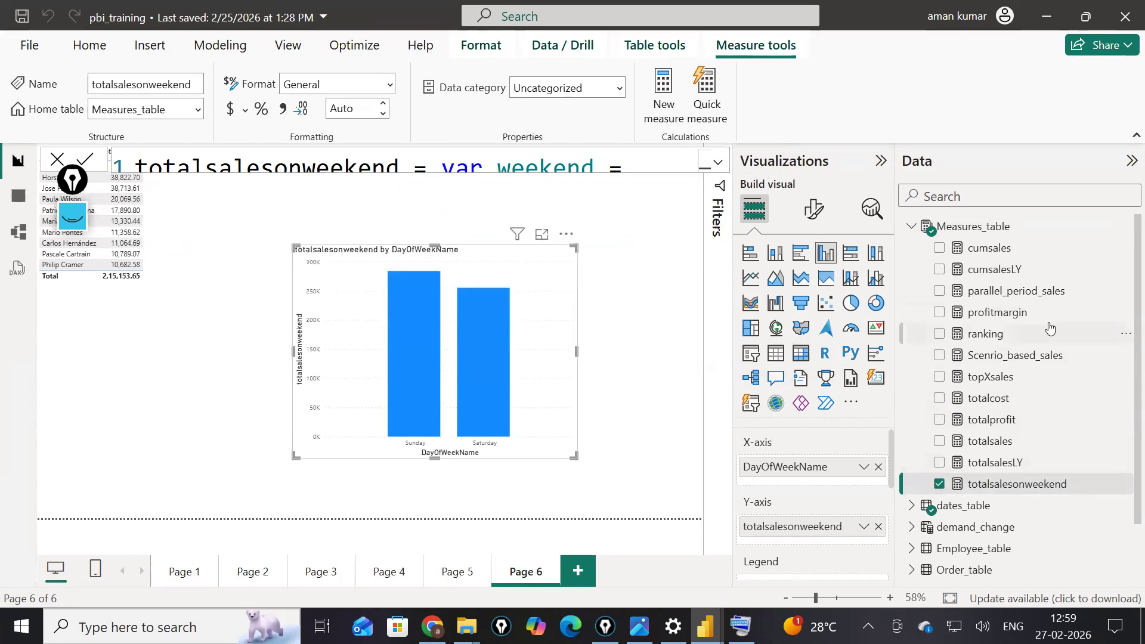
- Add a card showing totalsalesonweekend, move the column chart below the customer table, and place the enlarged card to the chart's right
left_click_drag(1002, 483, 638, 382)
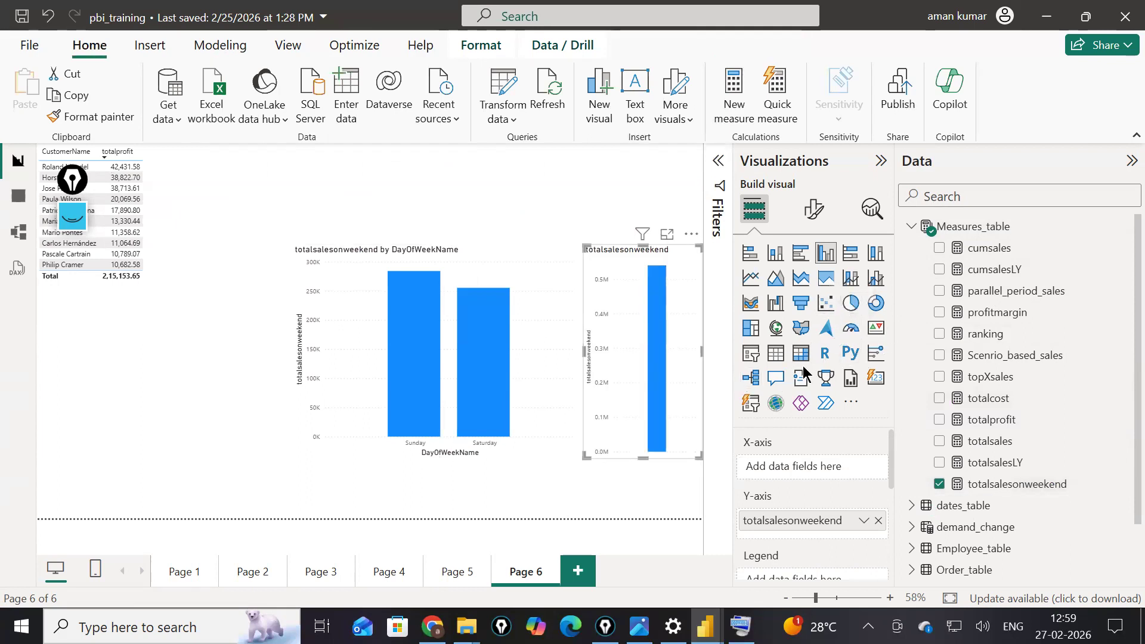
left_click(869, 377)
left_click_drag(530, 287, 273, 322)
left_click_drag(630, 293, 493, 284)
left_click_drag(566, 447, 664, 450)
left_click_drag(633, 314, 608, 374)
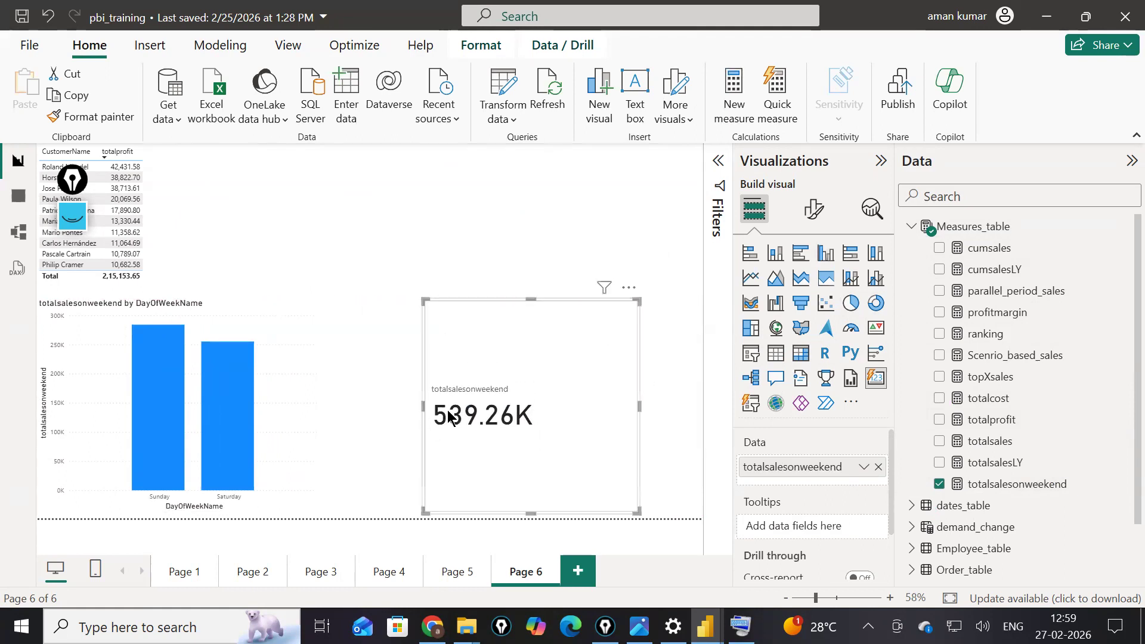
left_click(305, 442)
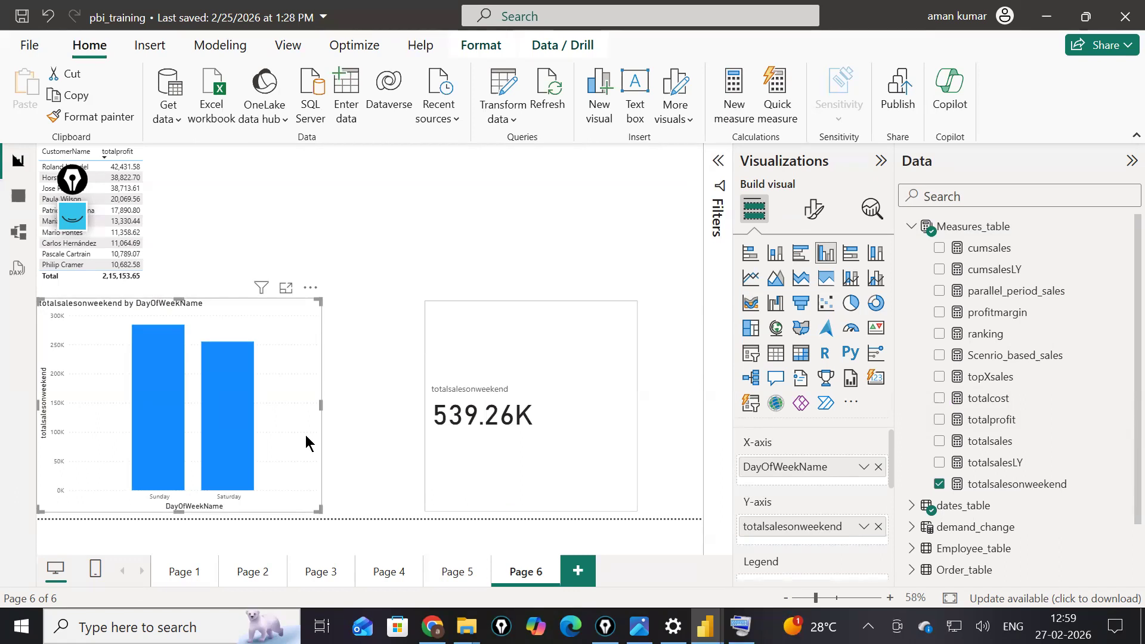
- Inspect the distinct values of the DayOfWeek column in dates_table without applying a filter
left_click(26, 202)
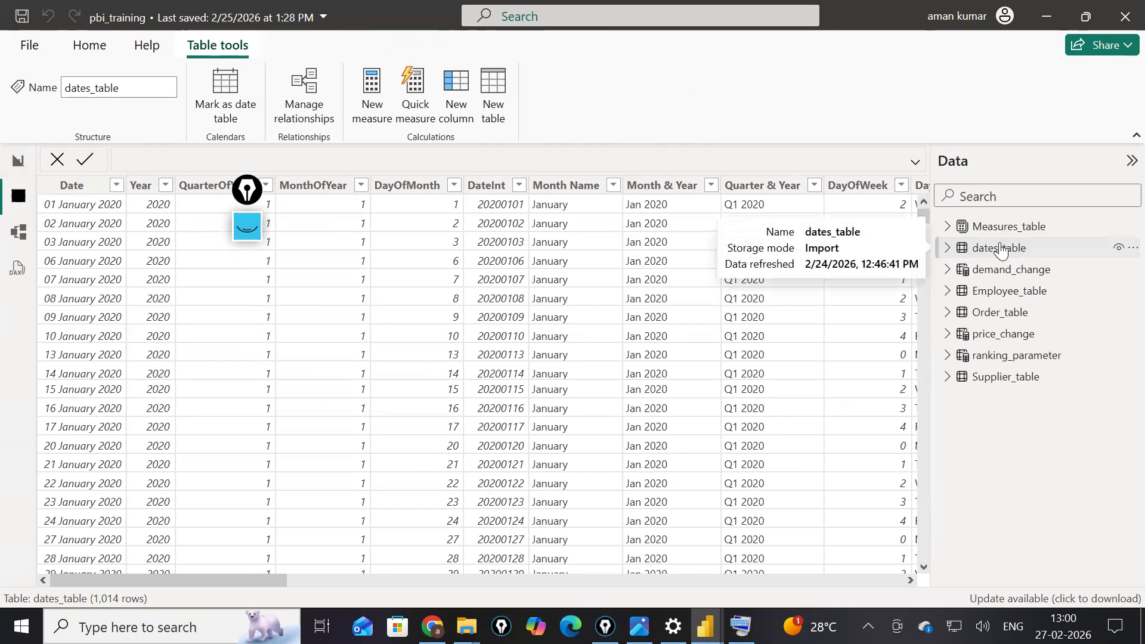
left_click_drag(266, 577, 347, 584)
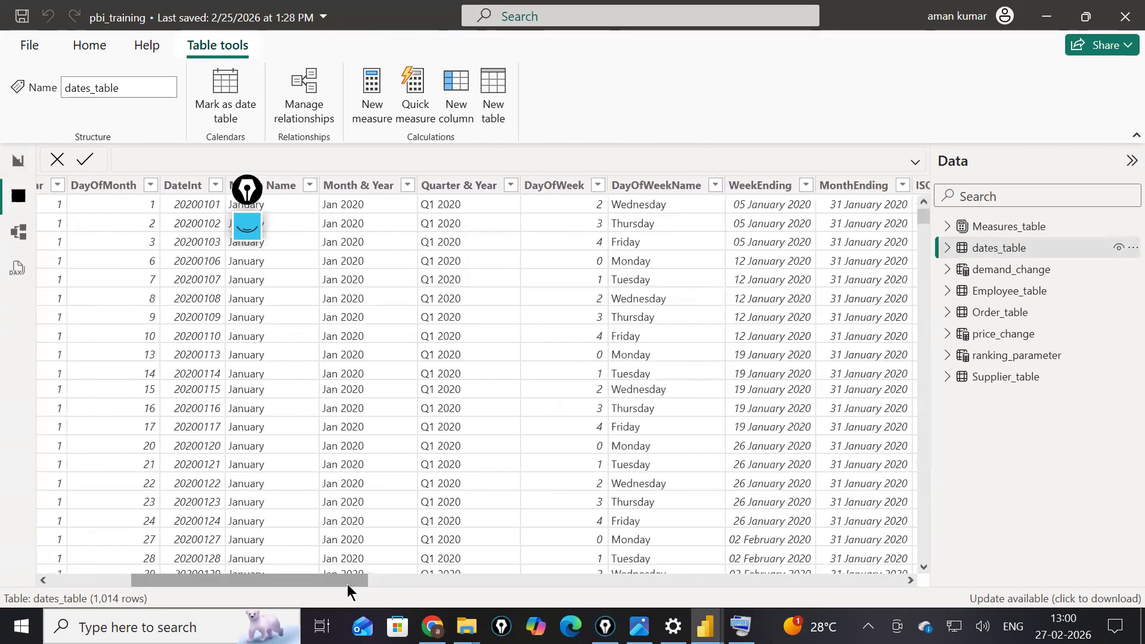
left_click(594, 185)
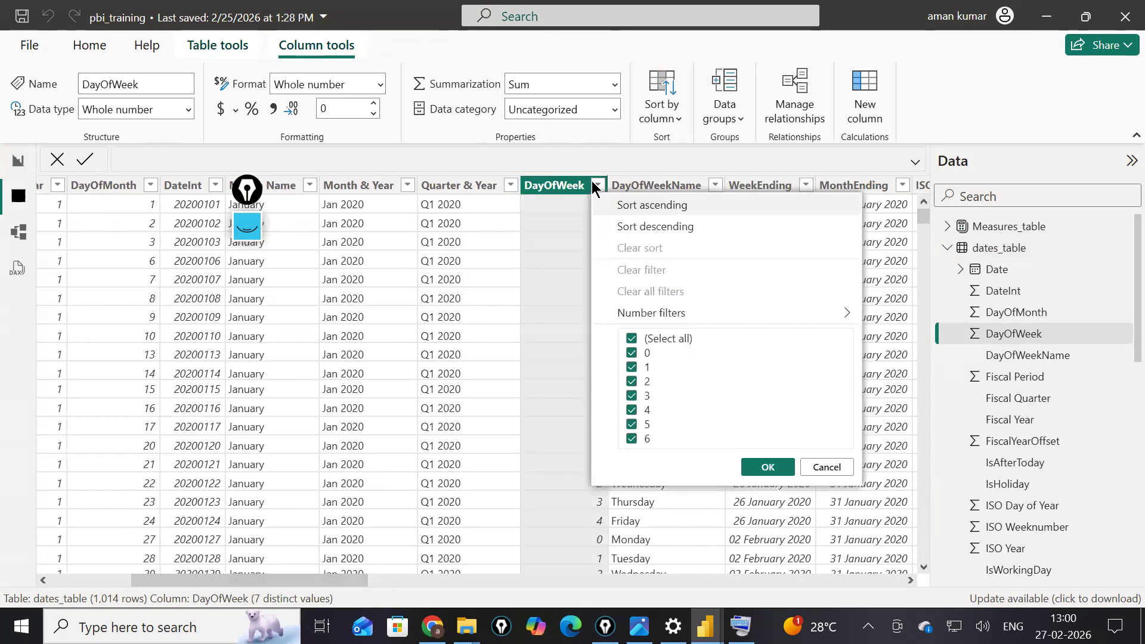
left_click(592, 182)
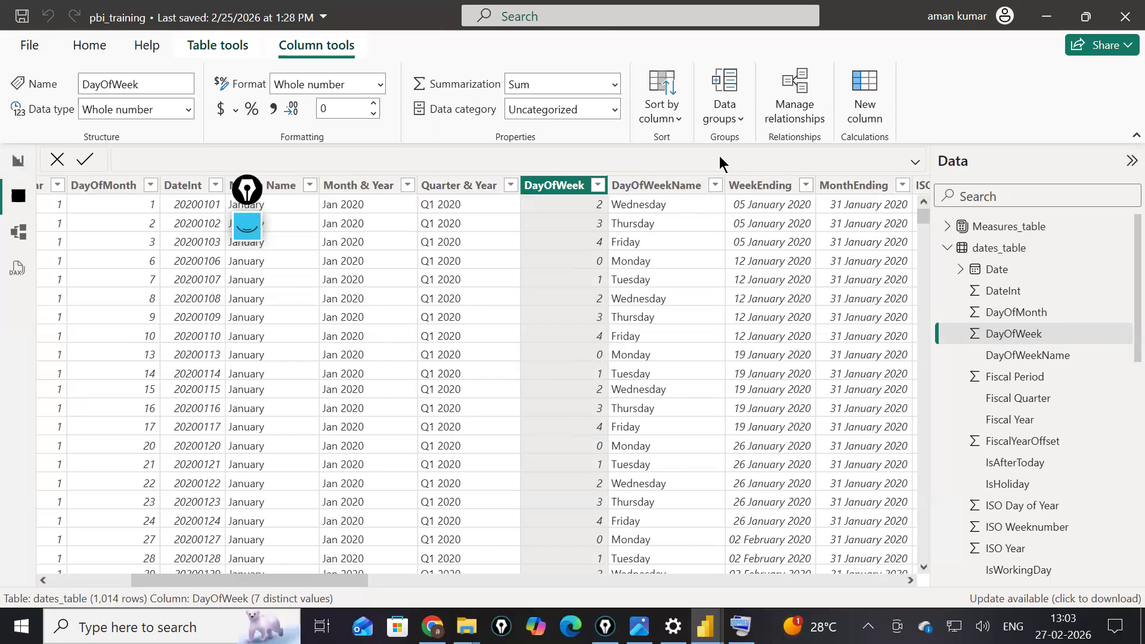
- Return to the Page 6 report and display the complete totalsalesonweekend formula for review
left_click(18, 161)
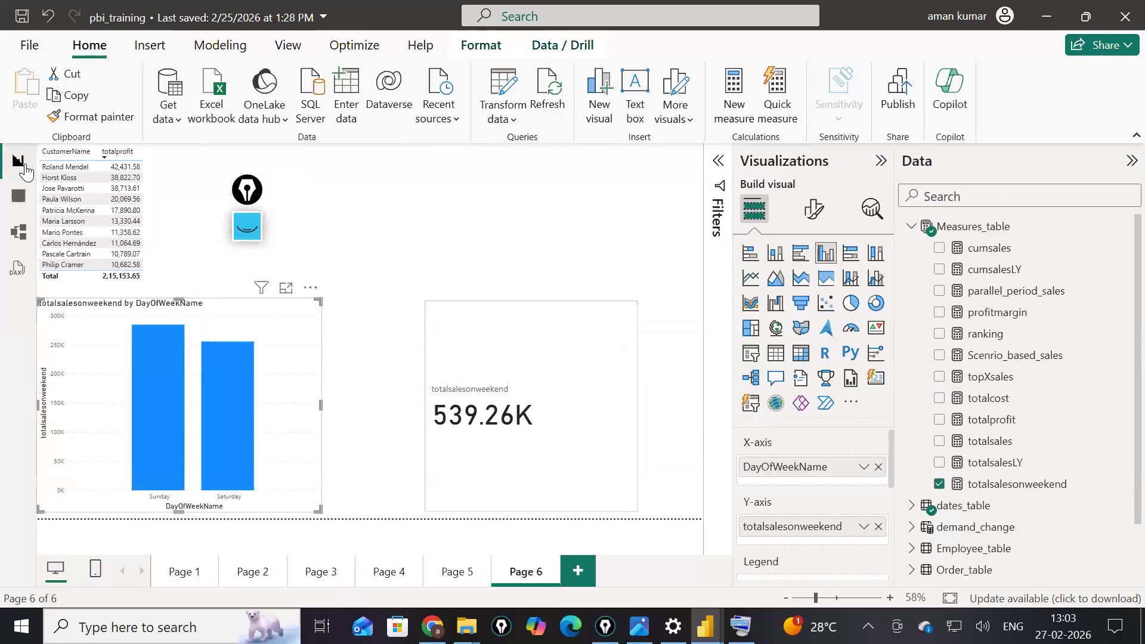
left_click(1006, 490)
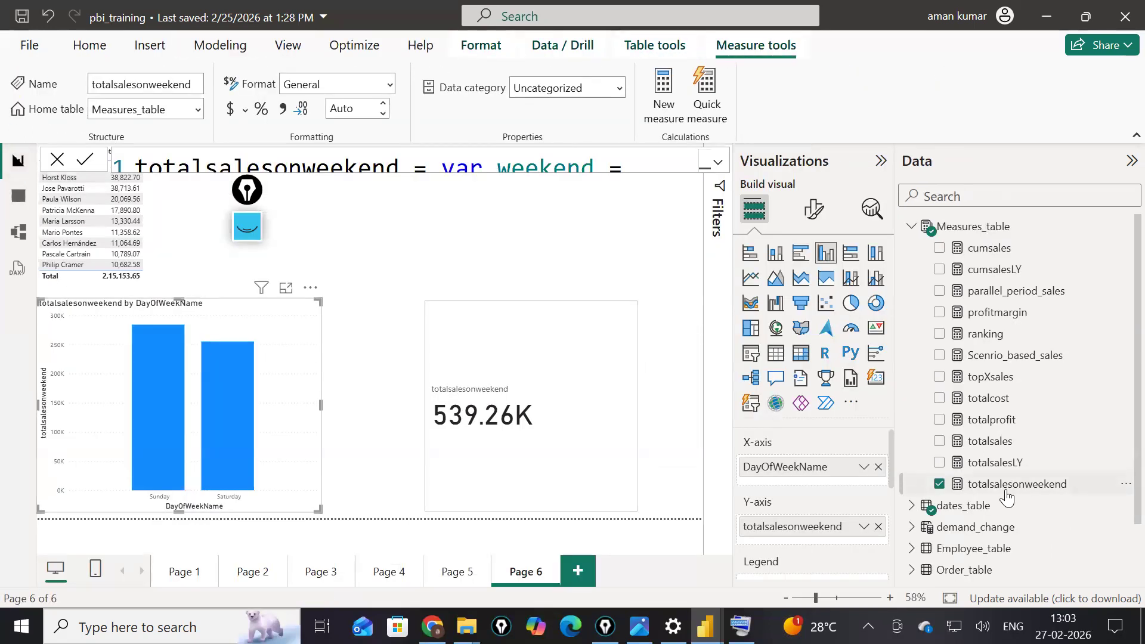
left_click(720, 172)
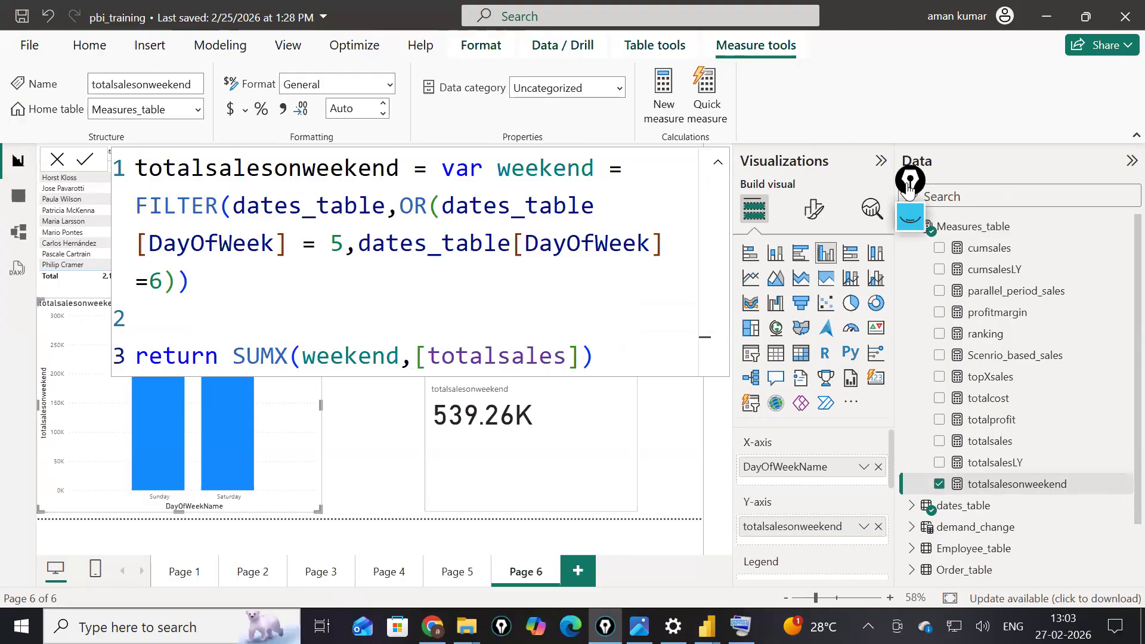
- Annotate the totalsalesonweekend formula by pen, crossing out both weekend names for weekdays and OR for AND
left_click(909, 216)
left_click(908, 407)
left_click(906, 435)
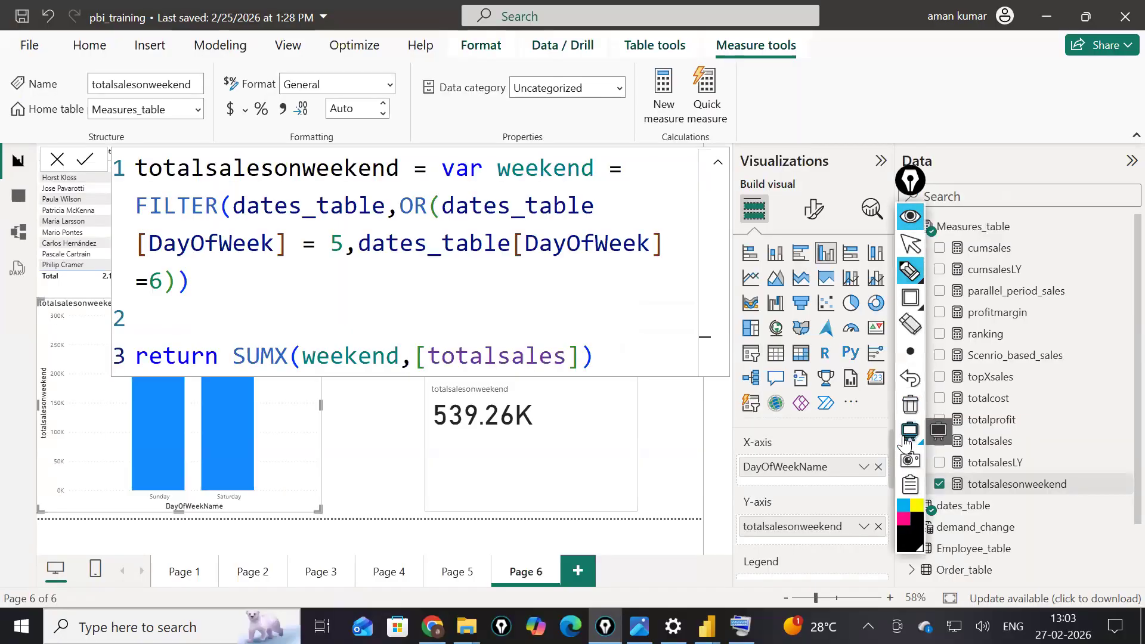
mouse_move(410, 205)
left_mouse_down()
mouse_move(396, 185)
mouse_move(431, 195)
left_mouse_up()
left_click_drag(309, 173, 391, 167)
mouse_move(512, 161)
left_mouse_down()
mouse_move(582, 171)
mouse_move(513, 179)
mouse_move(531, 184)
mouse_move(581, 174)
left_mouse_up()
mouse_move(502, 136)
left_mouse_down()
mouse_move(506, 148)
mouse_move(596, 143)
mouse_move(614, 128)
mouse_move(631, 140)
mouse_move(723, 133)
mouse_move(715, 152)
left_mouse_up()
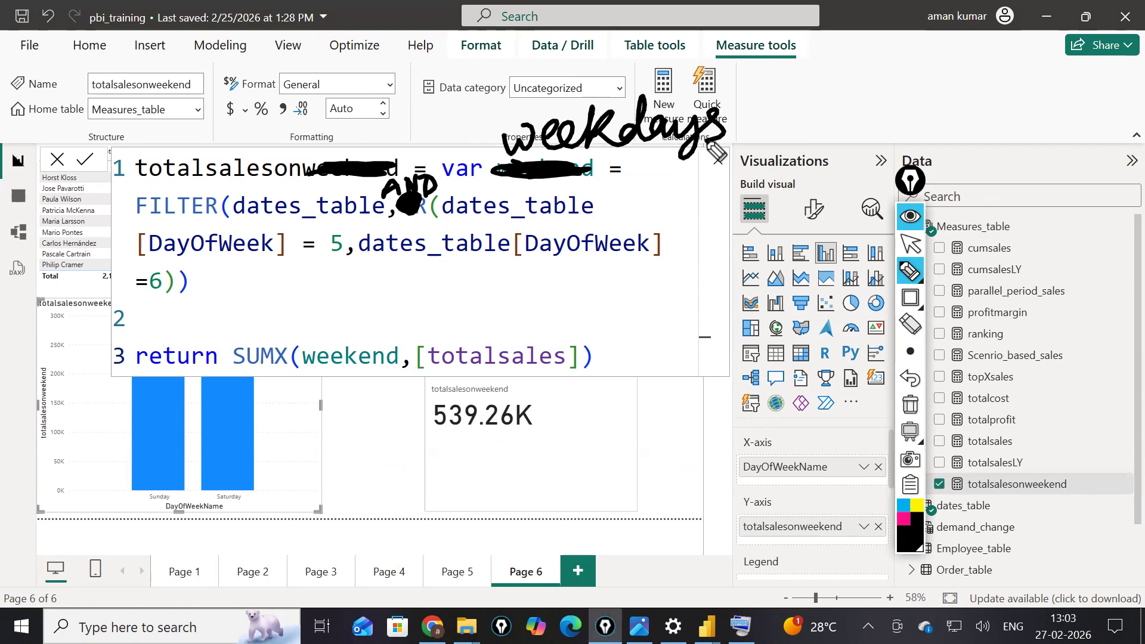
- Mark both DayOfWeek comparisons as <> and the SUMX table argument as weekday by pen, and hide the annotations
mouse_move(310, 240)
left_mouse_down()
mouse_move(292, 279)
mouse_move(324, 269)
left_mouse_up()
left_click_drag(325, 269, 309, 276)
left_click_drag(136, 285, 149, 281)
mouse_move(149, 282)
left_mouse_down()
mouse_move(129, 300)
mouse_move(136, 322)
left_mouse_up()
mouse_move(146, 304)
left_mouse_down()
mouse_move(160, 308)
mouse_move(156, 325)
left_mouse_up()
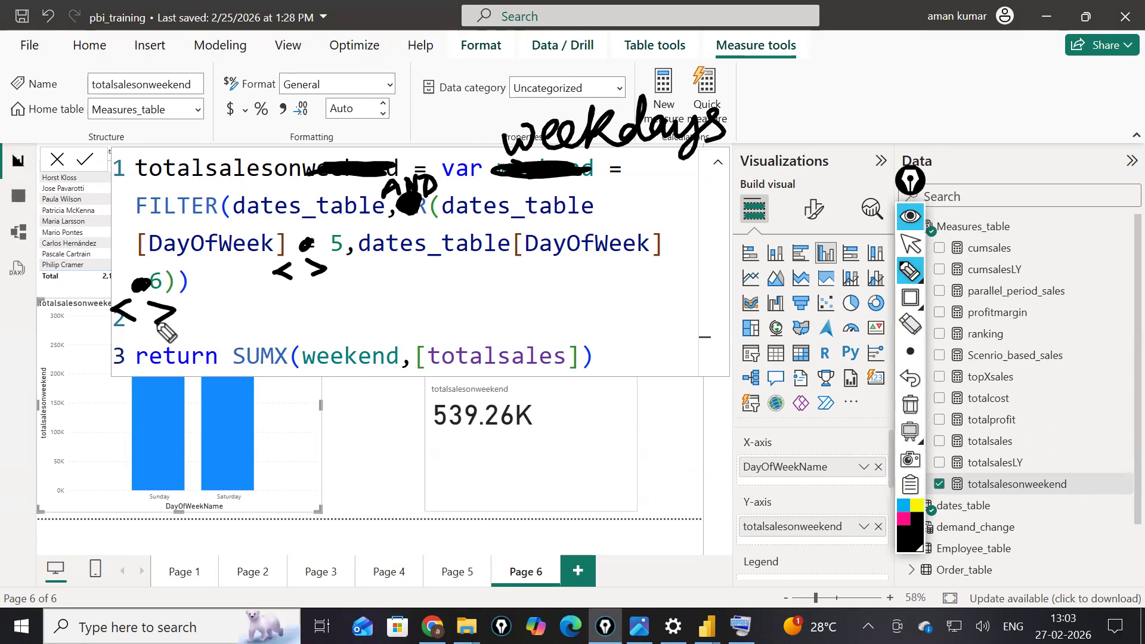
mouse_move(307, 349)
left_mouse_down()
mouse_move(417, 355)
mouse_move(310, 361)
mouse_move(393, 369)
left_mouse_up()
left_click_drag(319, 307, 399, 313)
mouse_move(427, 313)
left_mouse_down()
mouse_move(462, 289)
mouse_move(510, 305)
left_mouse_up()
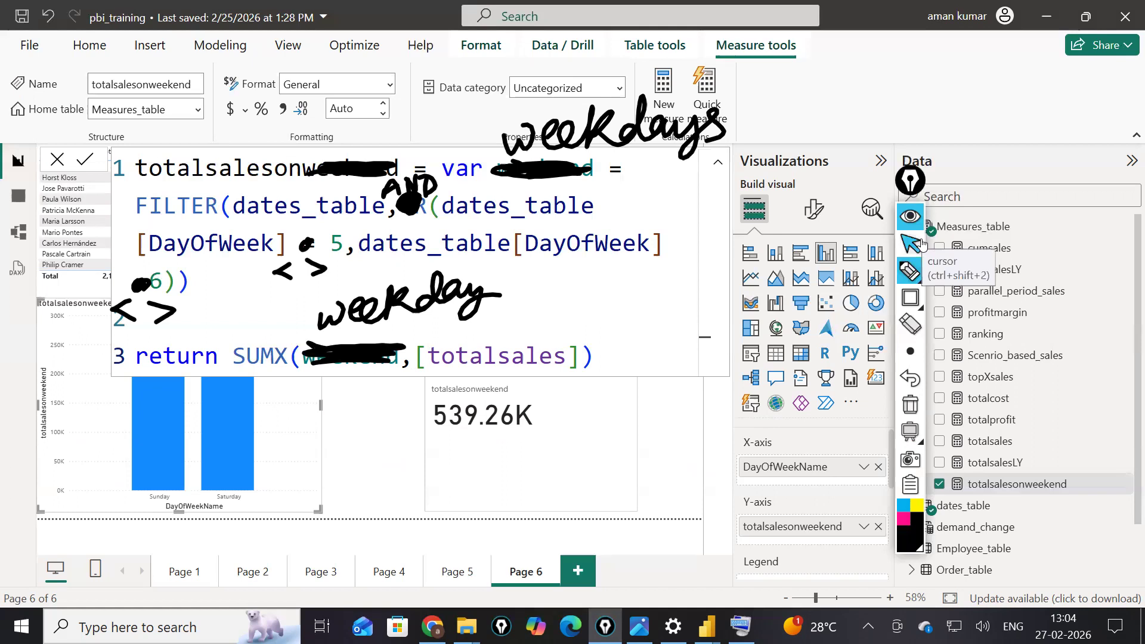
left_click(910, 216)
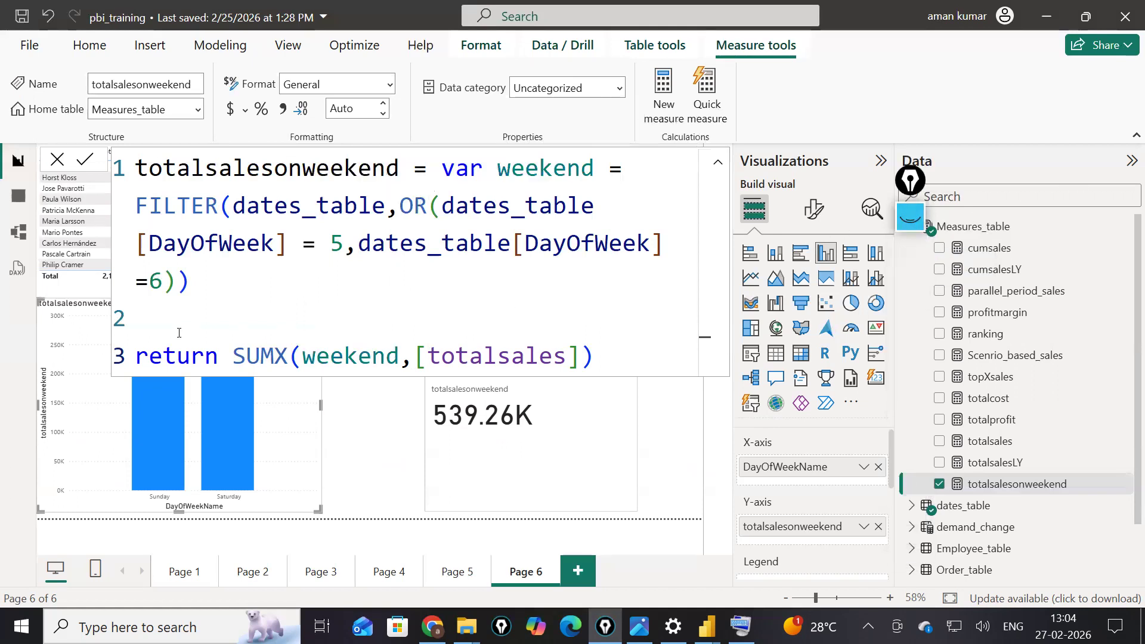
- Copy the totalsalesonweekend formula and paste it into a new measure in Measures_table
key("ctrl+a")
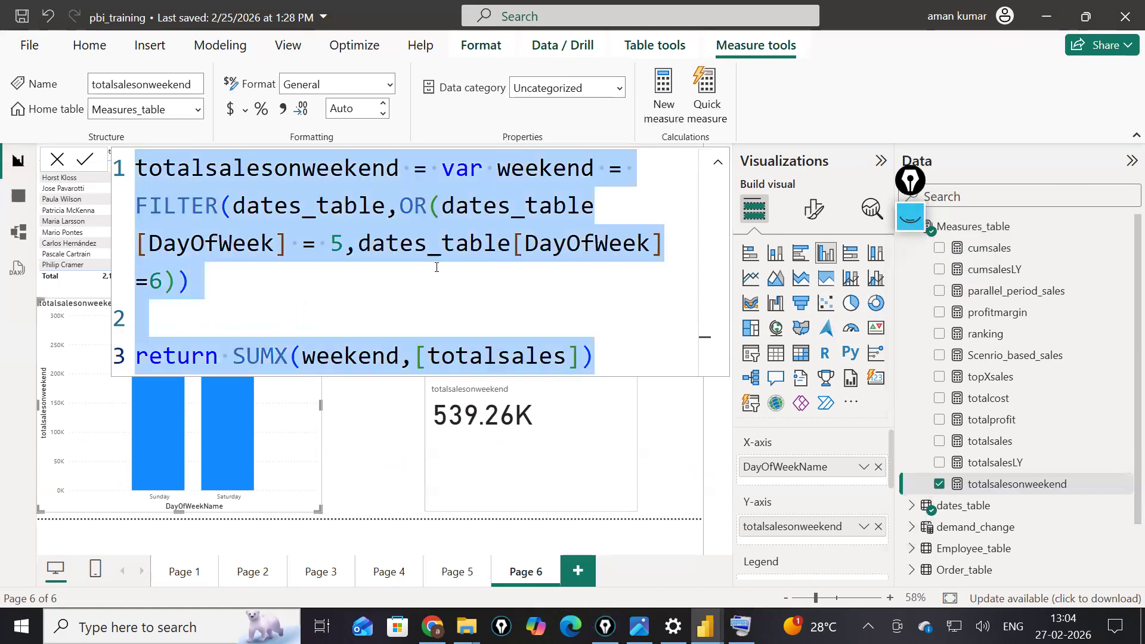
left_click(717, 162)
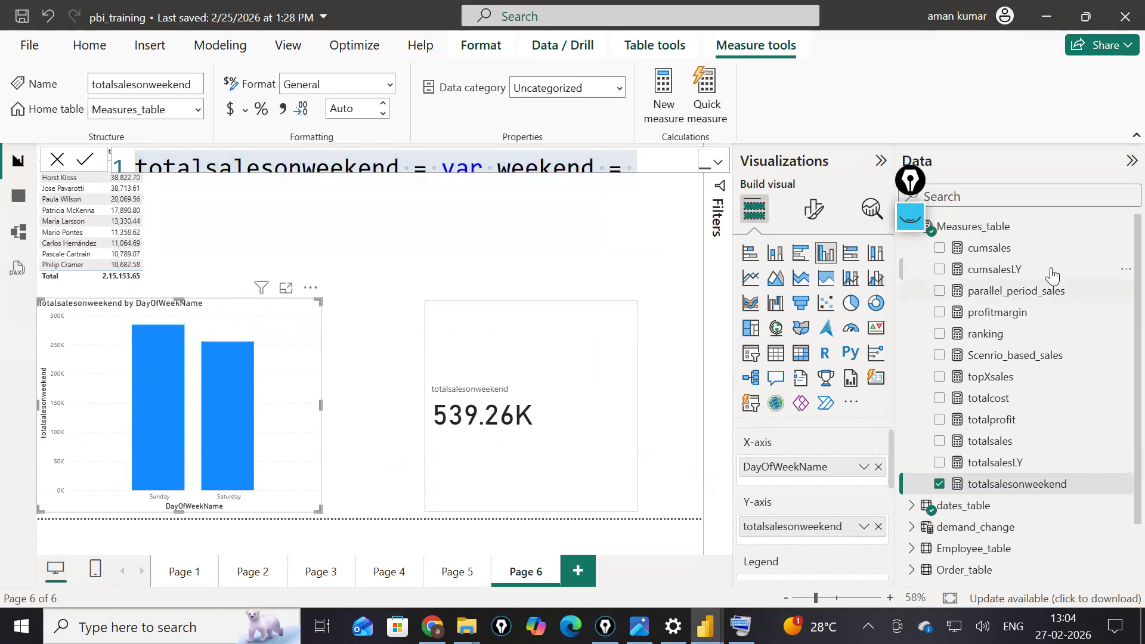
right_click(967, 227)
left_click(1011, 257)
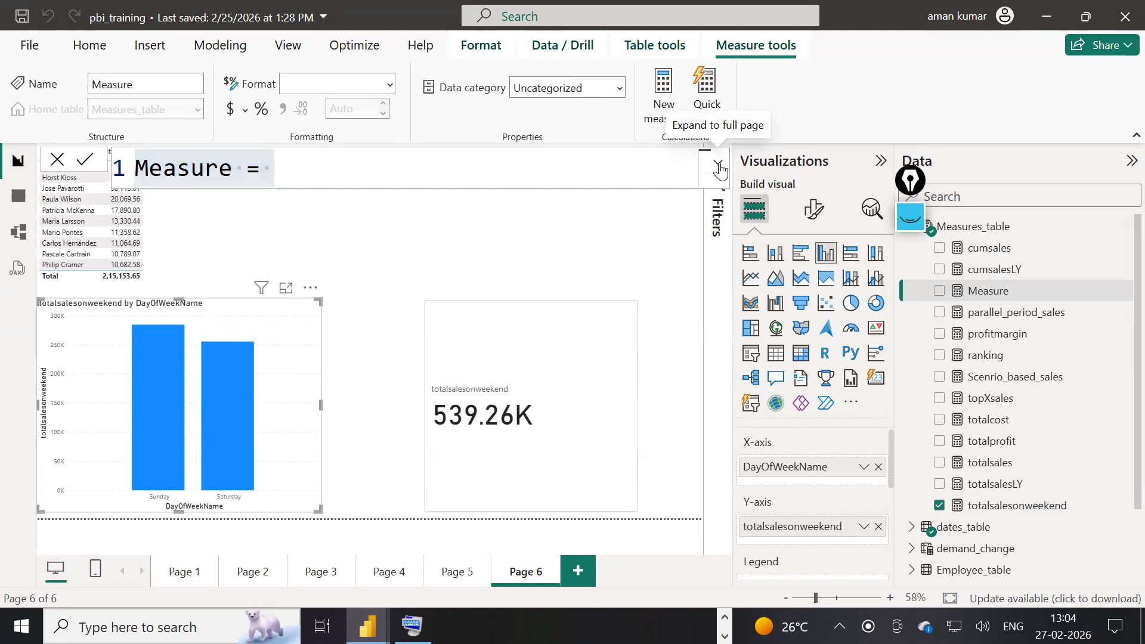
left_click(720, 162)
key("Escape")
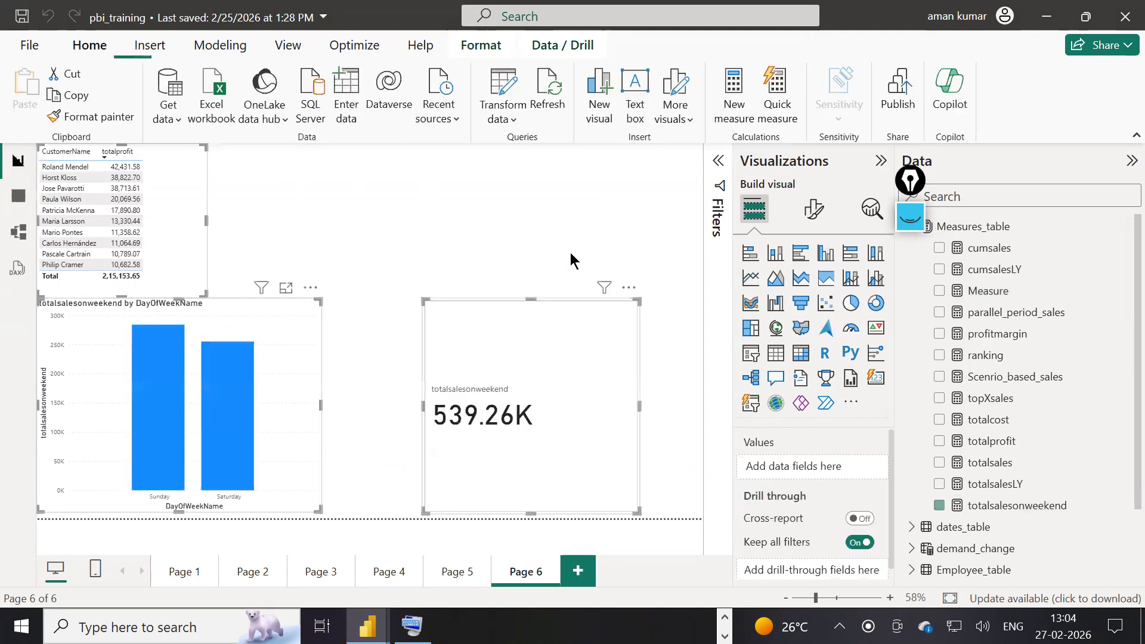
left_click(988, 290)
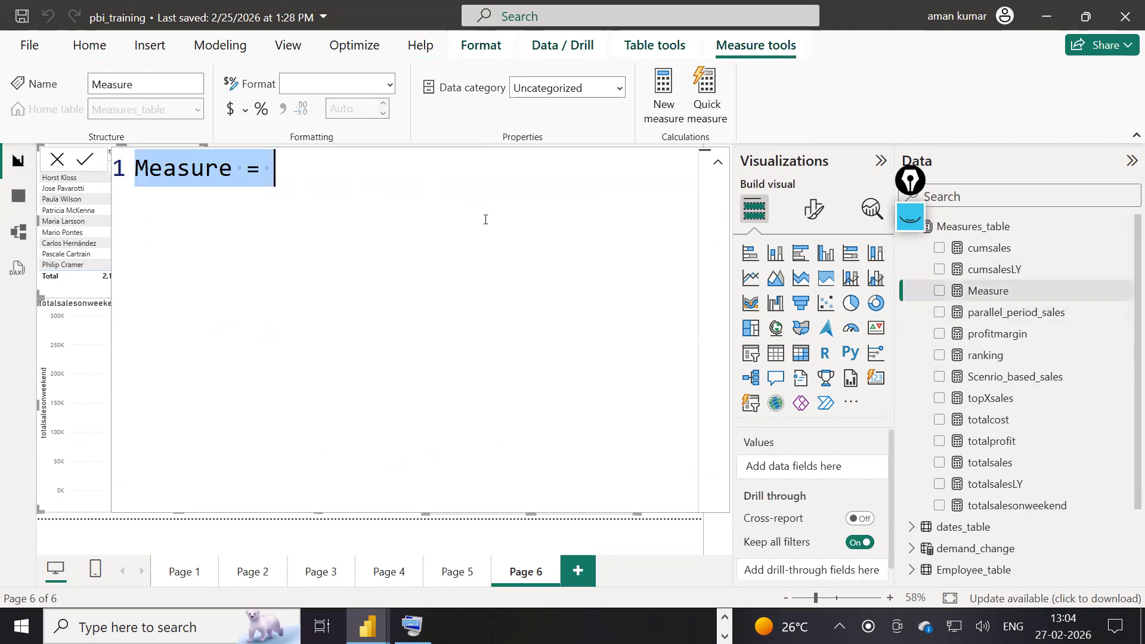
type("totalsalesonweekend = var weekend = FILTER(dates_table,OR(dates_table[DayOfWeek] = 5,dates_table[DayOfWeek] =6))  return SUMX(weekend,[totalsales])")
- Rename the copied measure in its formula as totalsalesonweekdays
left_click(374, 167)
key("shift+Left")
key("shift+Left")
key("shift+Left")
key("shift+Left")
key("shift+Right")
type("days")
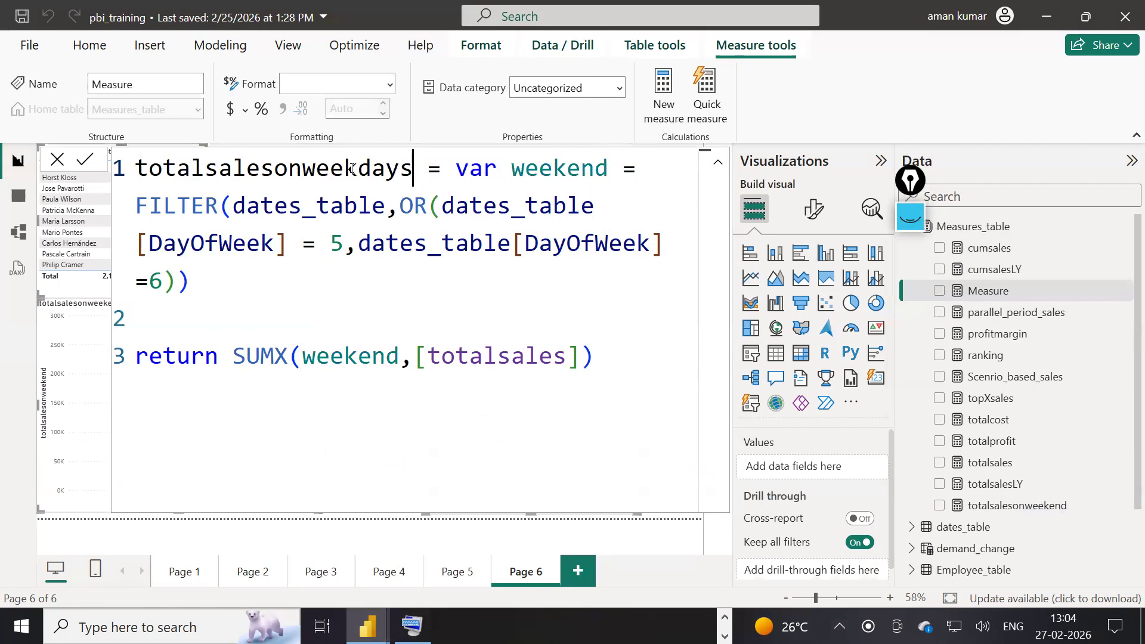
- Rename the formula's variable to weekdays in both its declaration and the SUMX argument
double_click(593, 179)
type("wek")
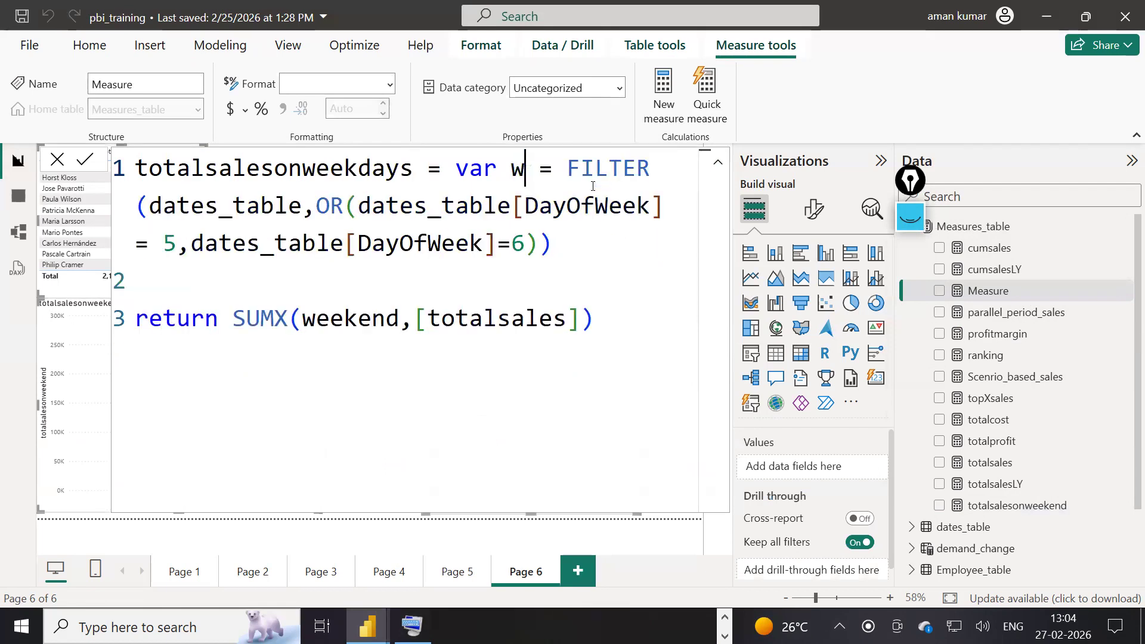
key("BackSpace")
type("ekdays")
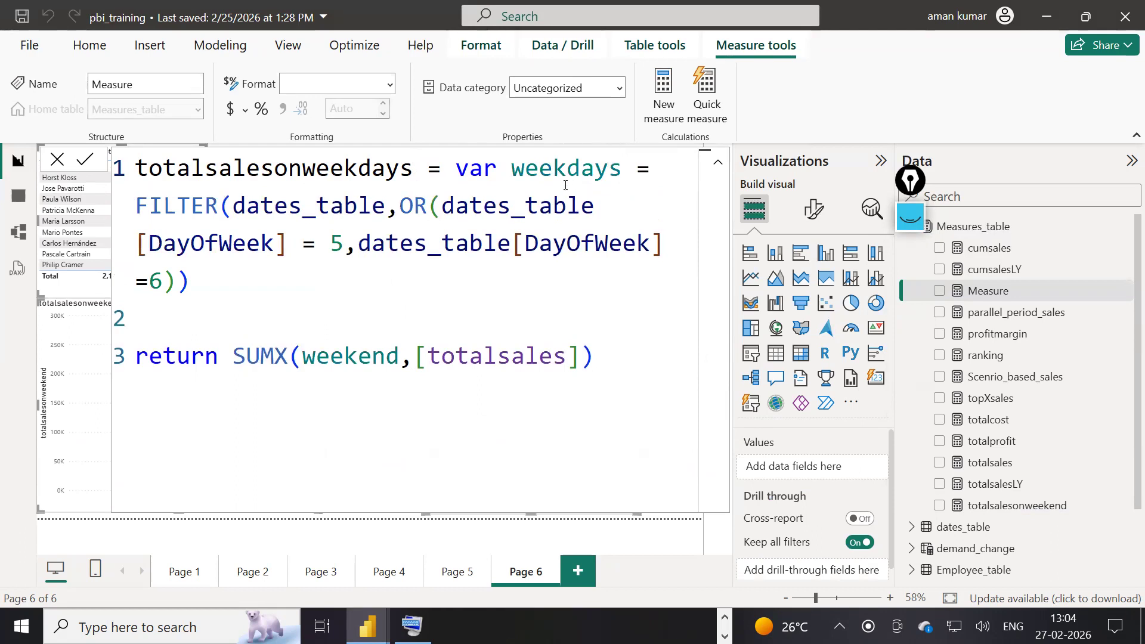
double_click(566, 178)
key("ctrl+c")
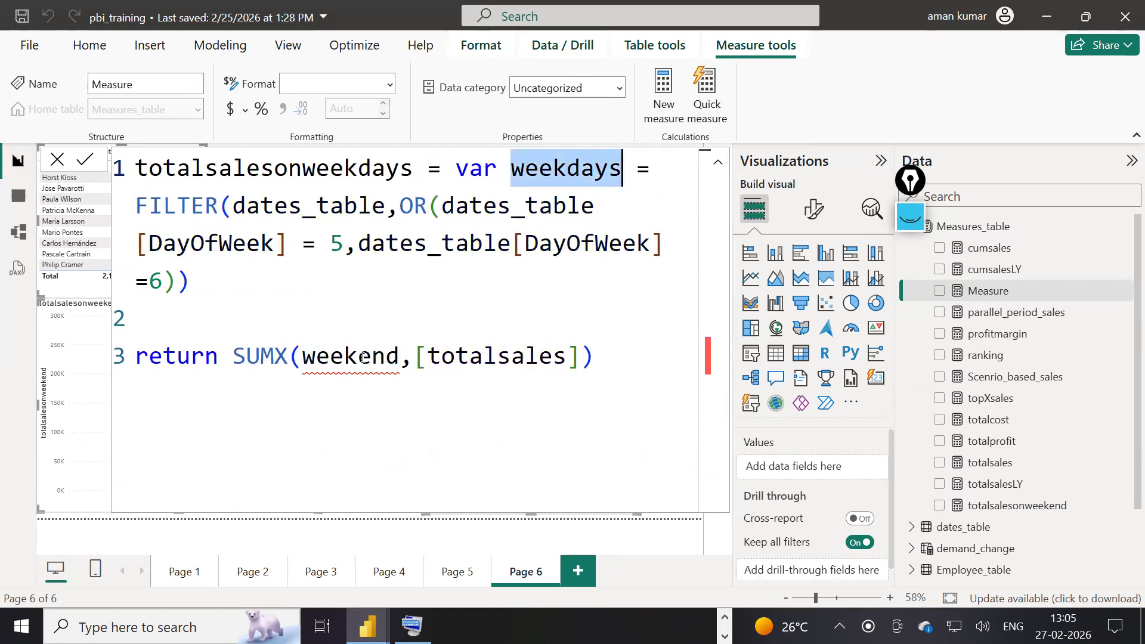
double_click(363, 358)
key("ctrl+v")
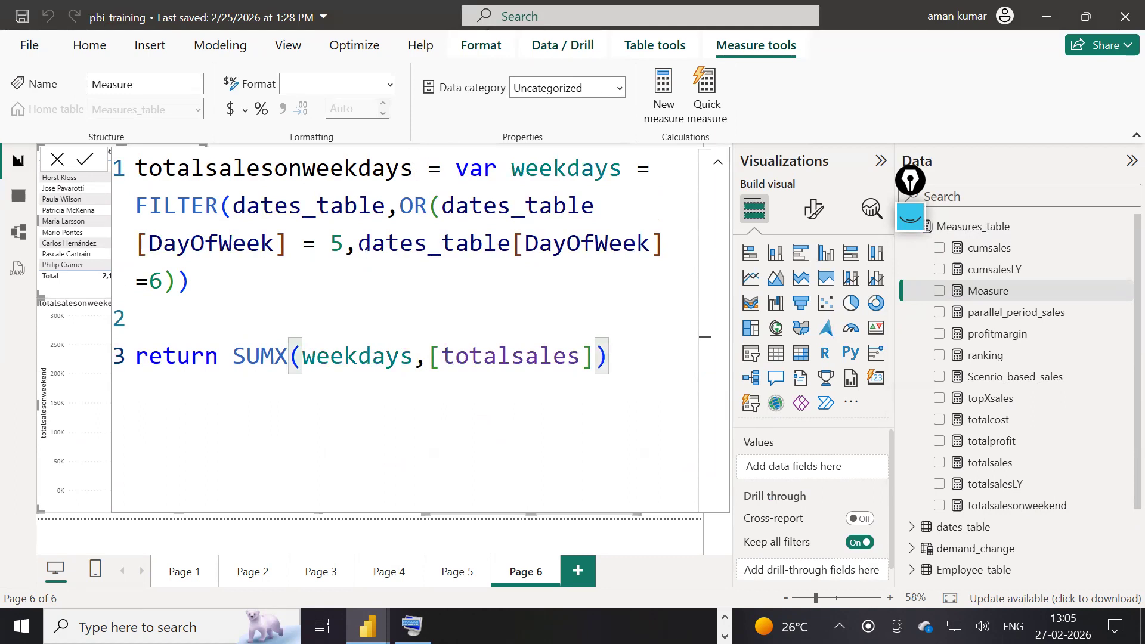
- Replace the OR function inside the totalsalesonweekdays FILTER expression with And
double_click(420, 206)
type("A")
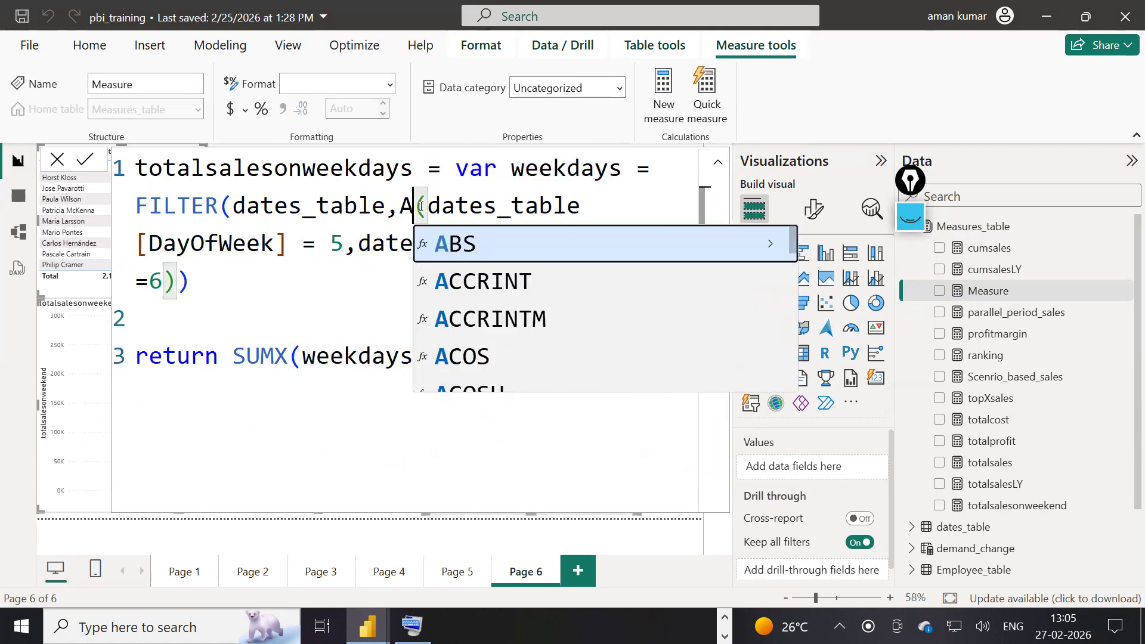
type("nd")
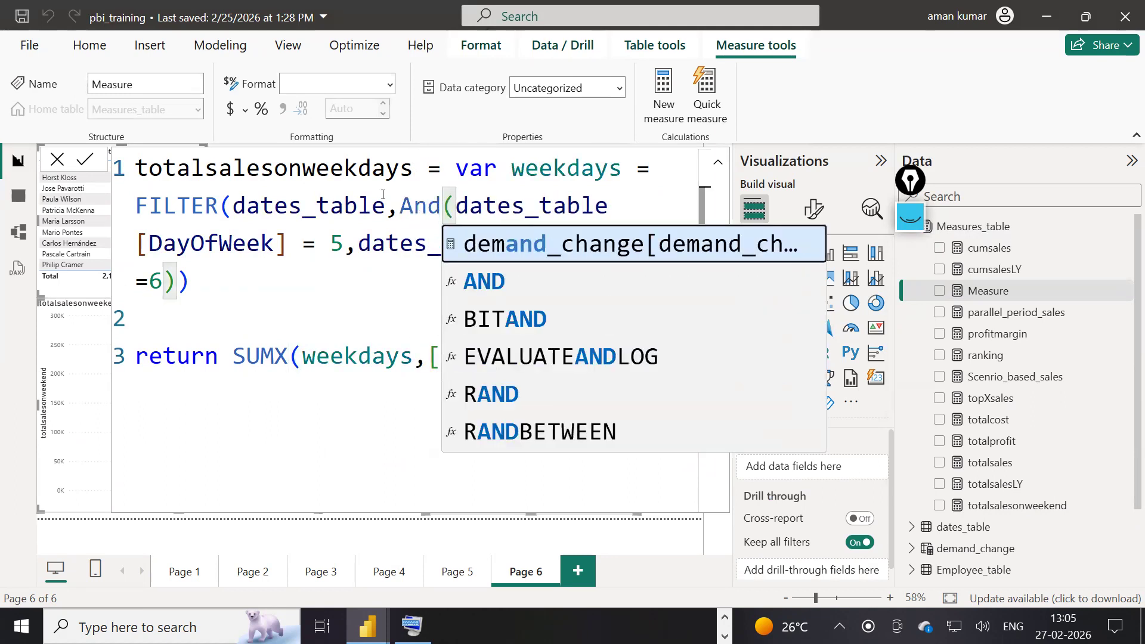
key("Escape")
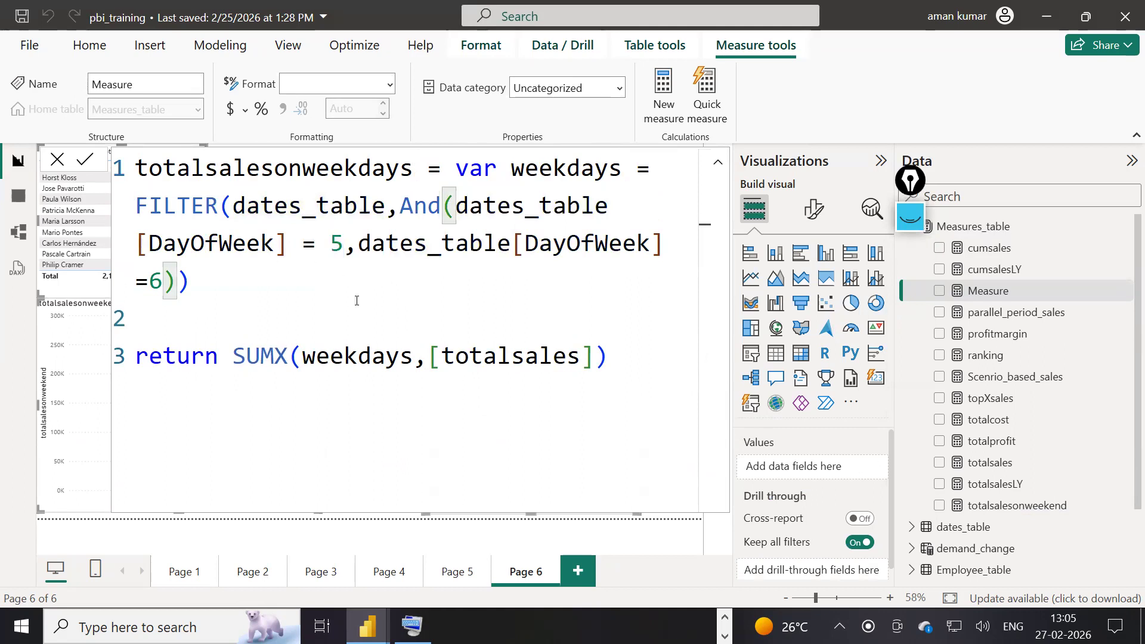
- Change the DayOfWeek conditions to <> 5 and <> 6, commit the measure, and collapse the formula editor
left_click(316, 242)
key("BackSpace")
type("<>")
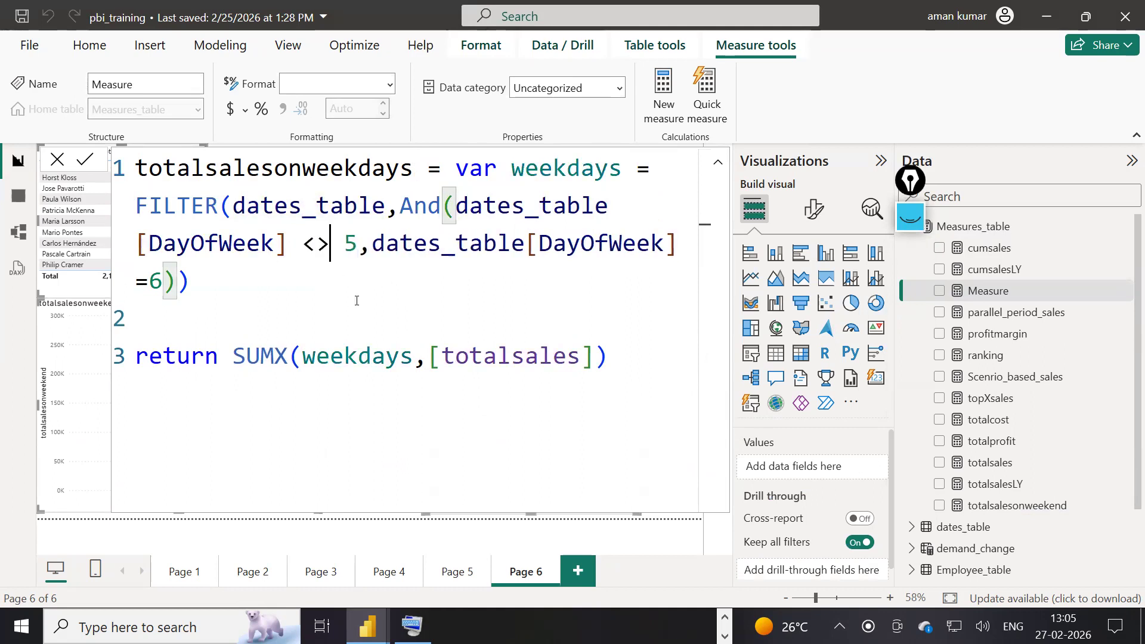
left_click(147, 273)
key("BackSpace")
type("<>")
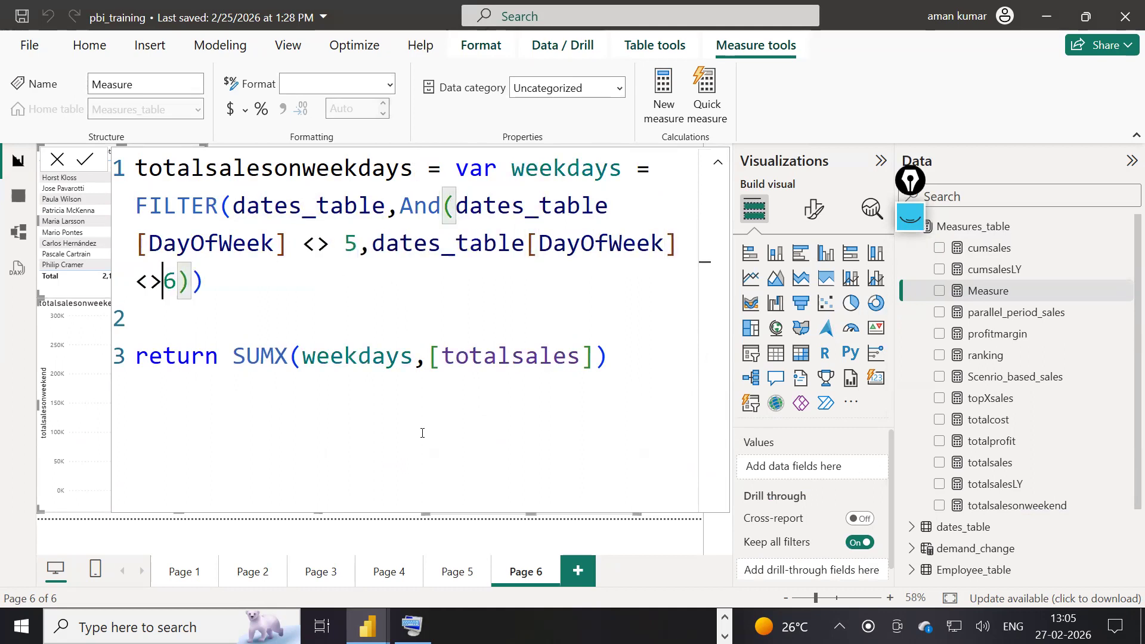
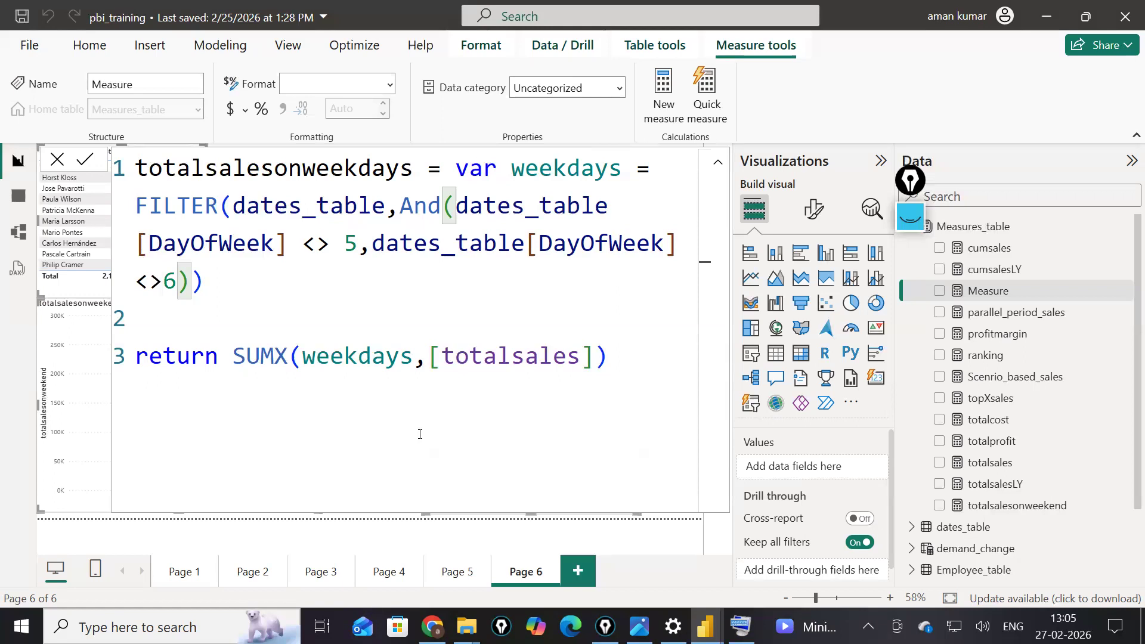
key("Return")
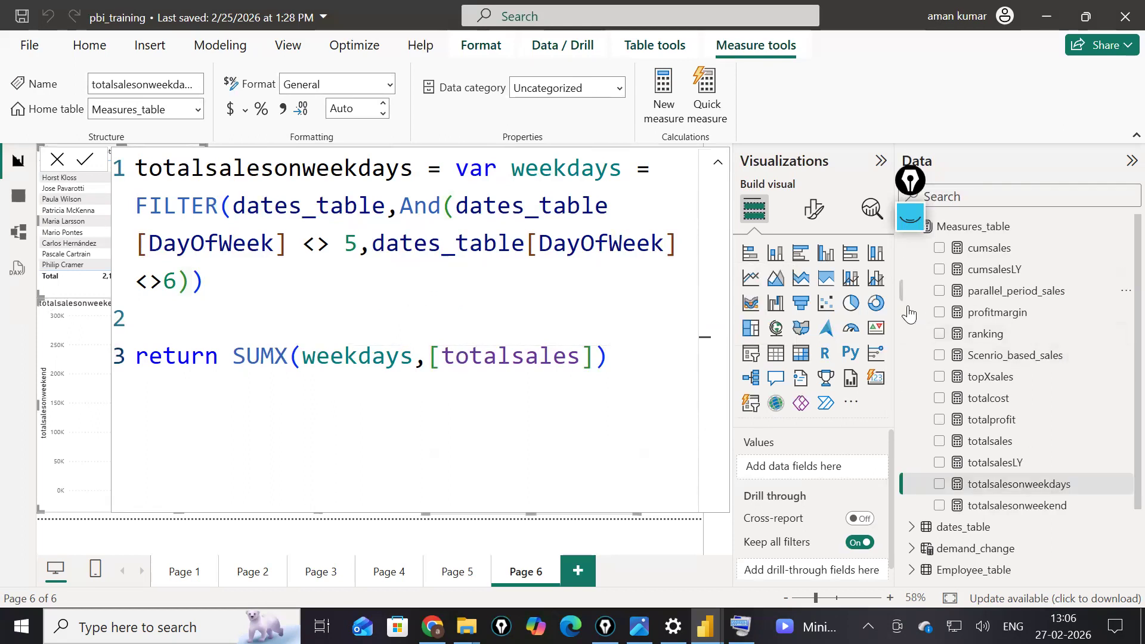
left_click(717, 162)
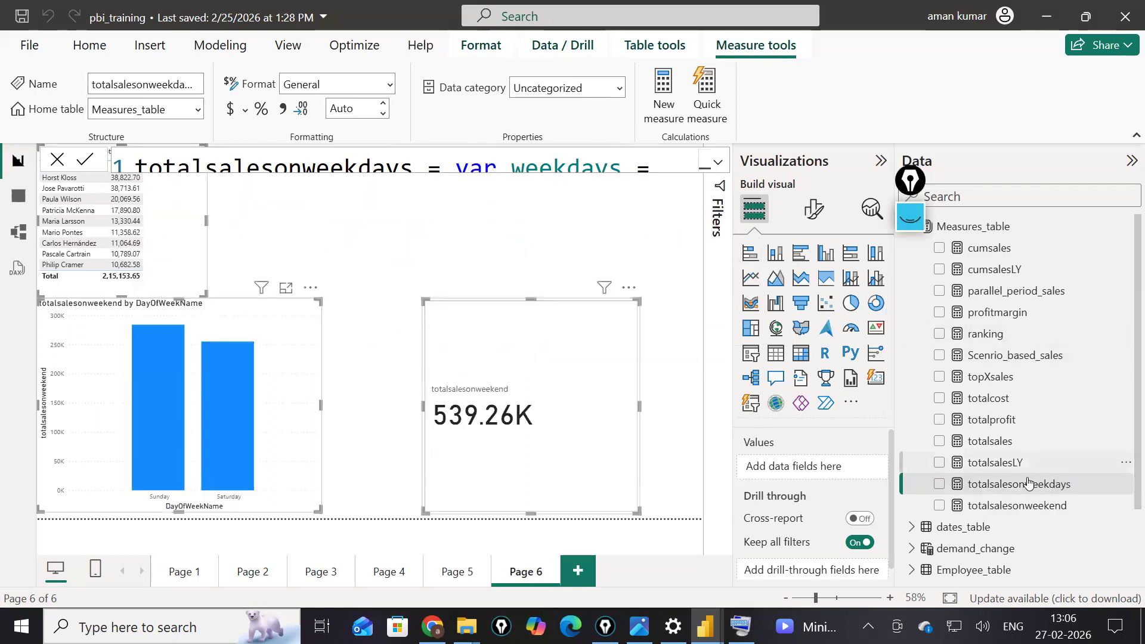
- Make the totalsalesonweekend card wider and shorter, and add a totalsalesonweekdays card above it
left_click_drag(423, 301, 344, 371)
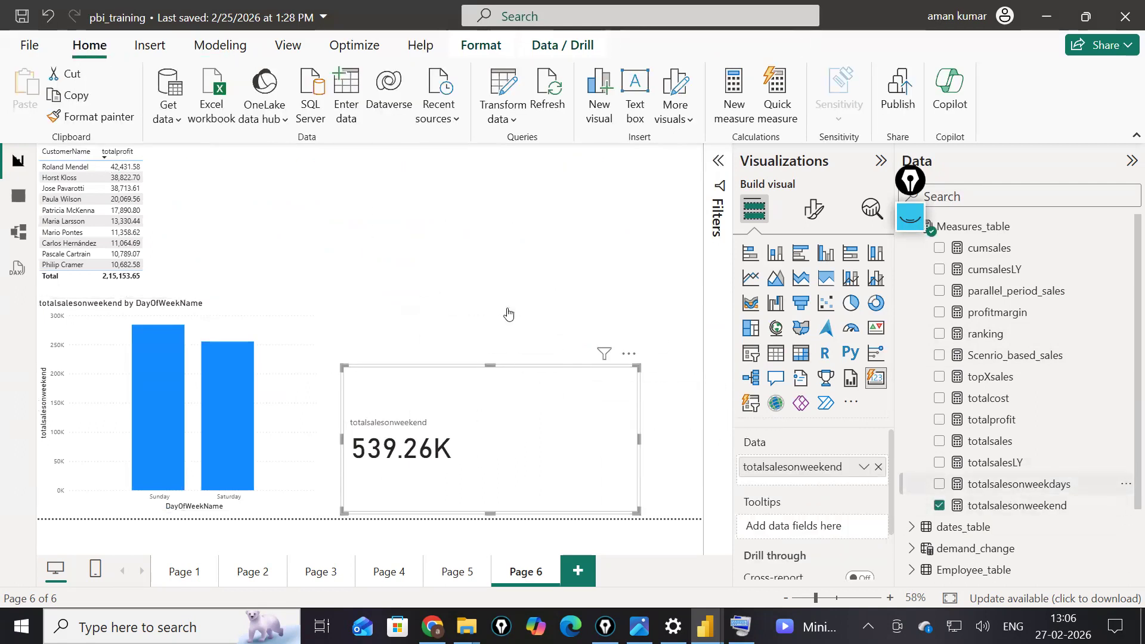
left_click(508, 313)
left_click(939, 484)
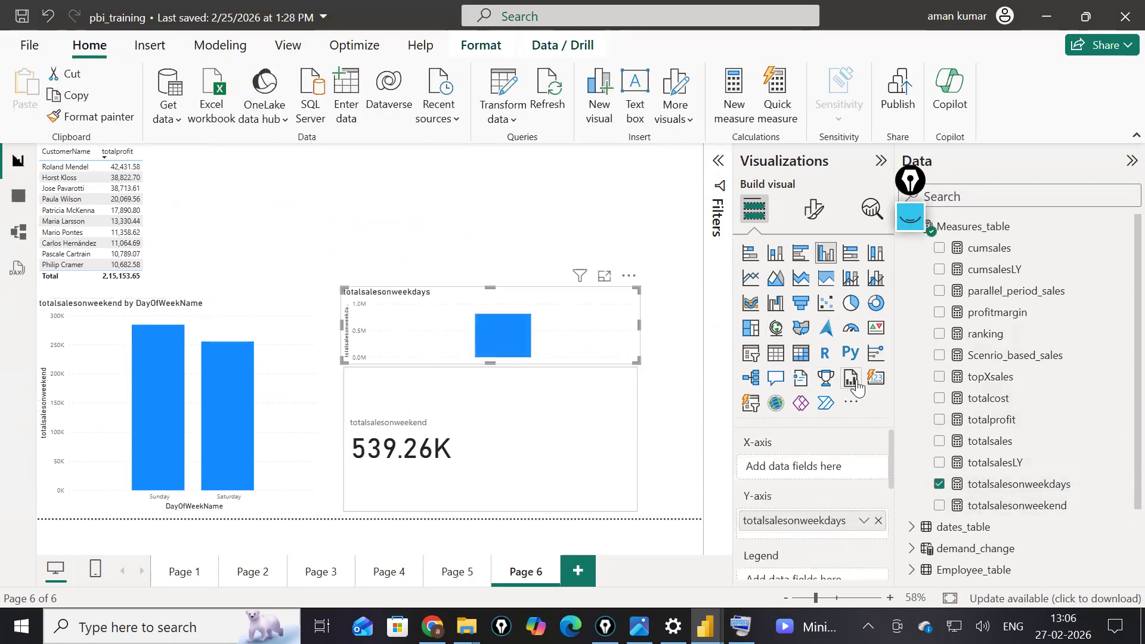
left_click(875, 377)
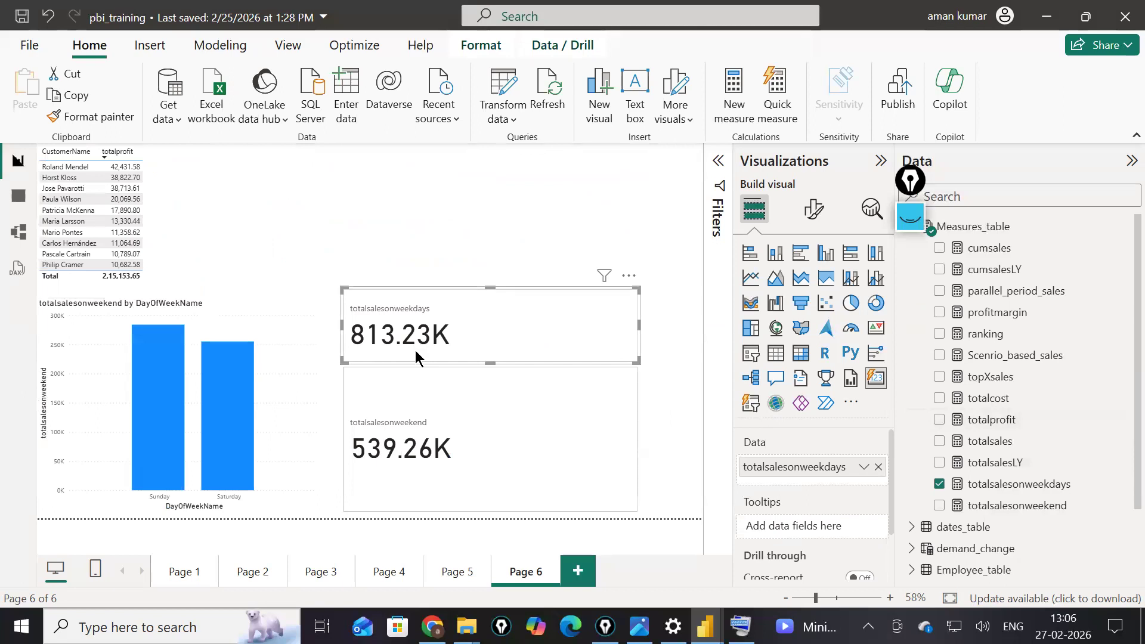
- Review the full totalsalesonweekdays formula and return to the report canvas with nothing selected
left_click(1001, 463)
left_click(1009, 485)
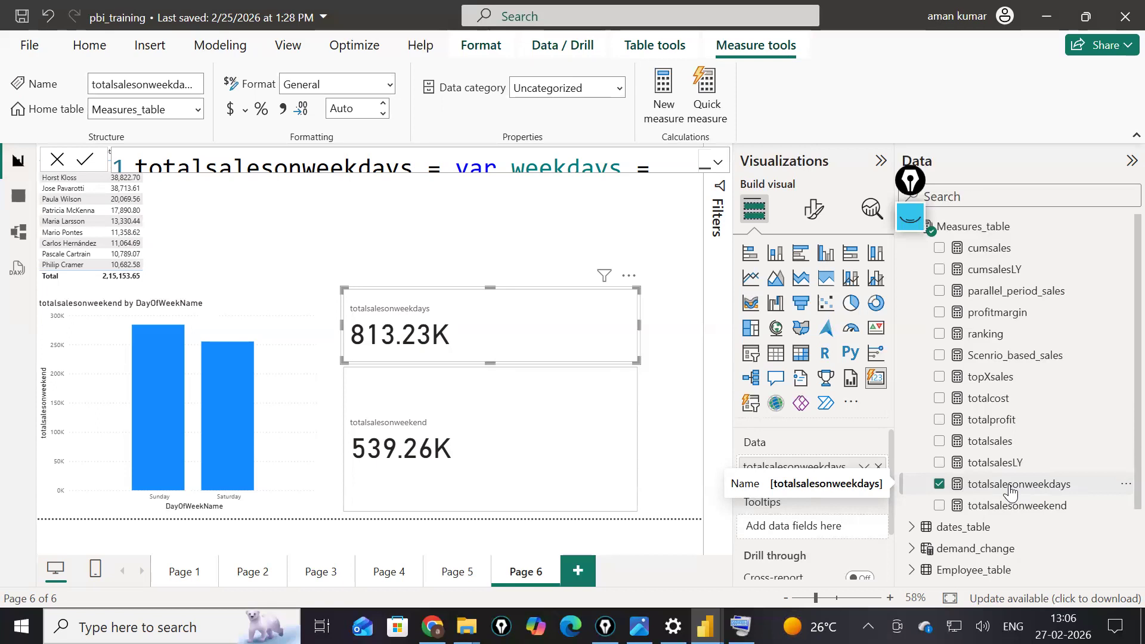
left_click(718, 167)
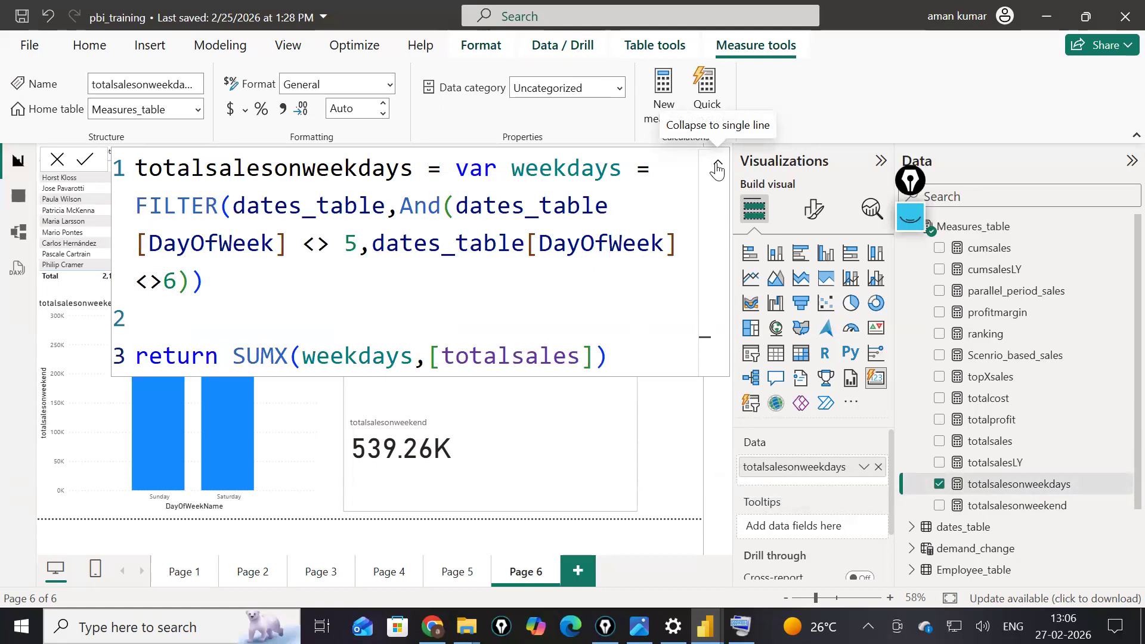
left_click(717, 169)
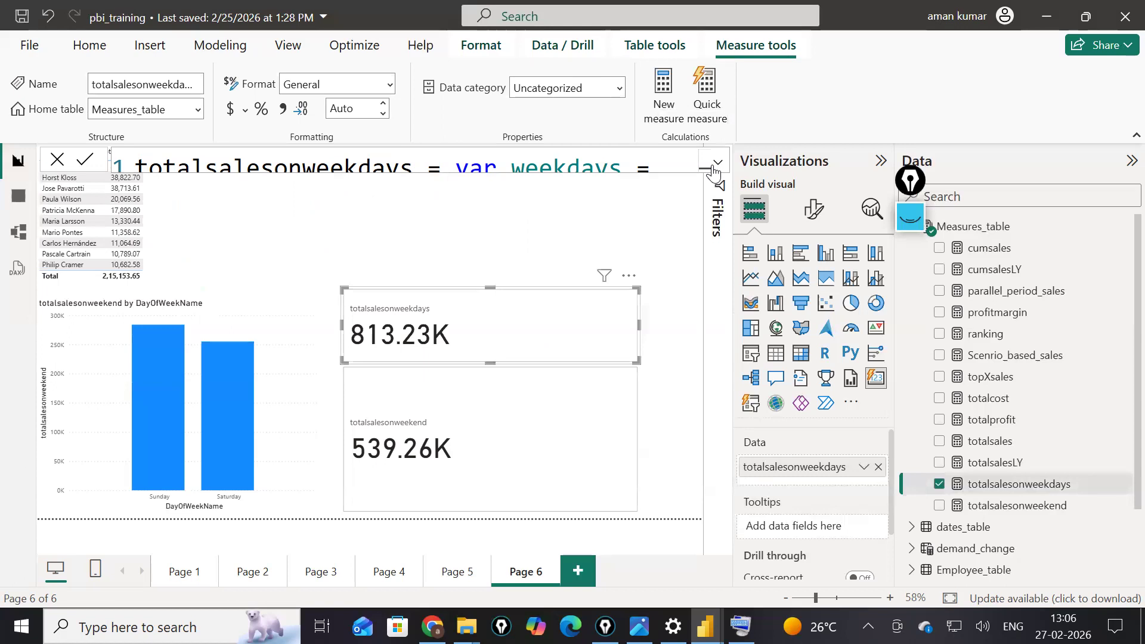
left_click(717, 164)
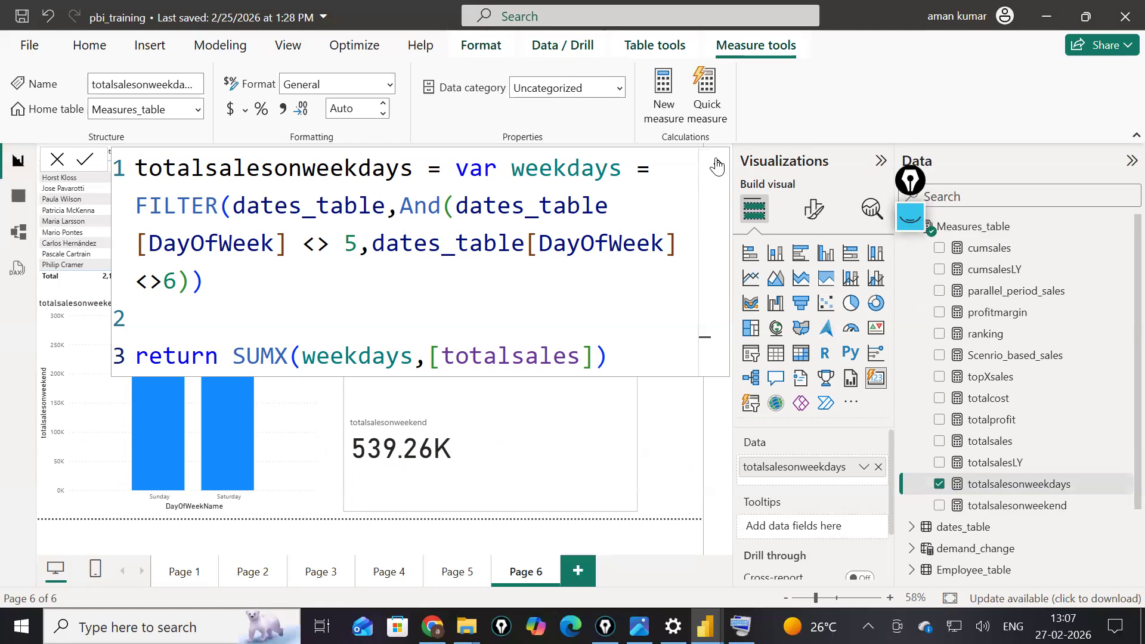
left_click(662, 453)
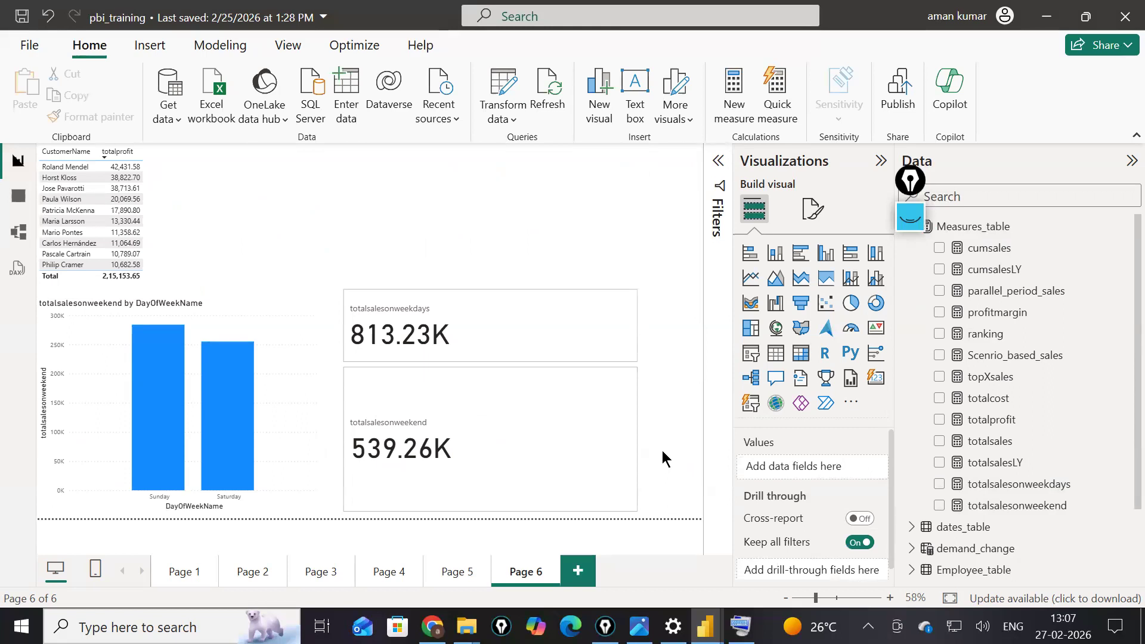
- Start a manually entered table and name it classfication_customers
left_click(221, 46)
left_click(149, 46)
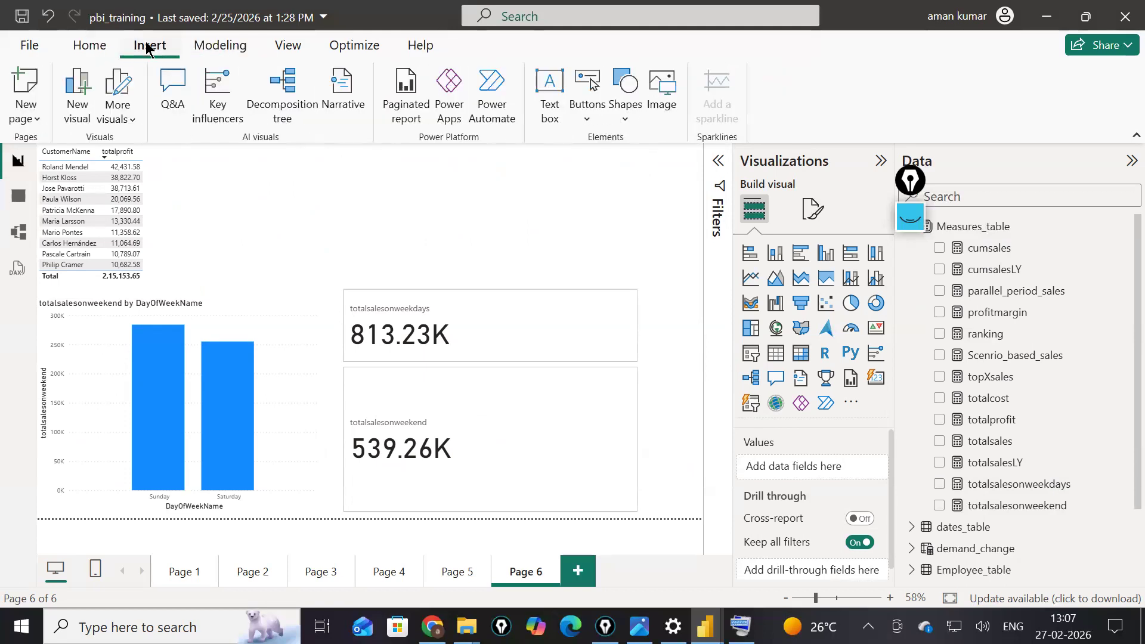
left_click(92, 46)
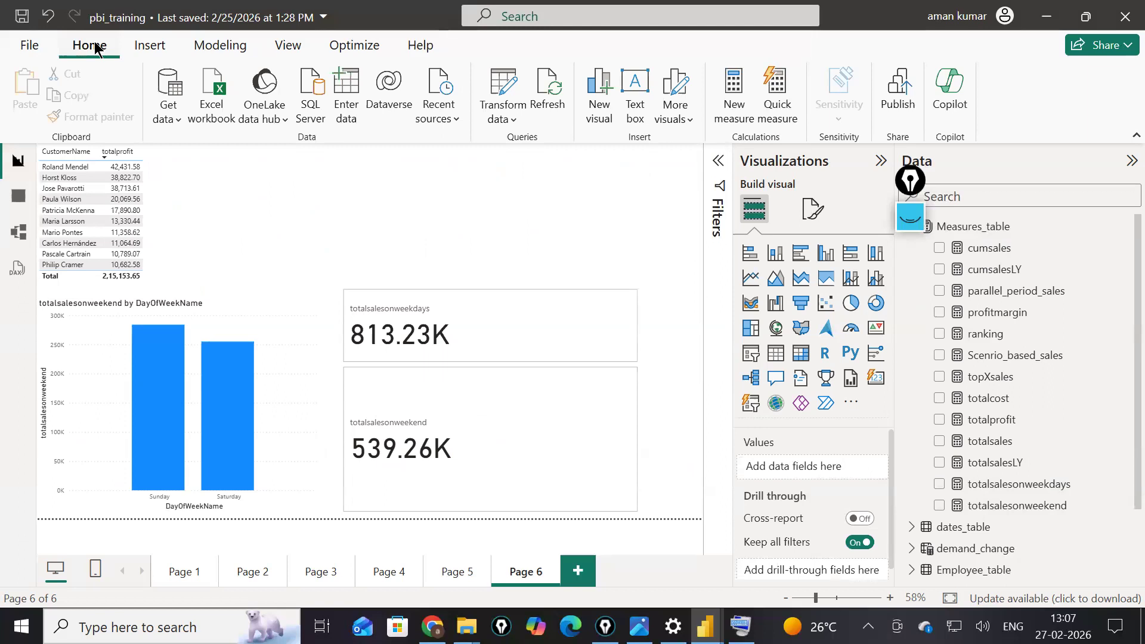
left_click(336, 75)
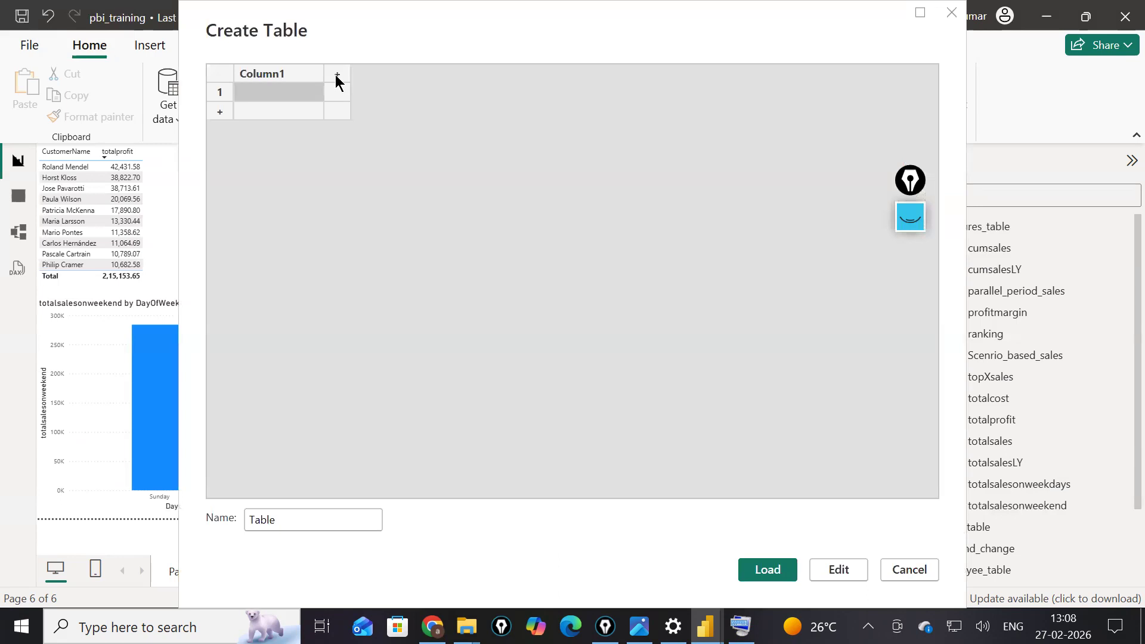
key("Tab")
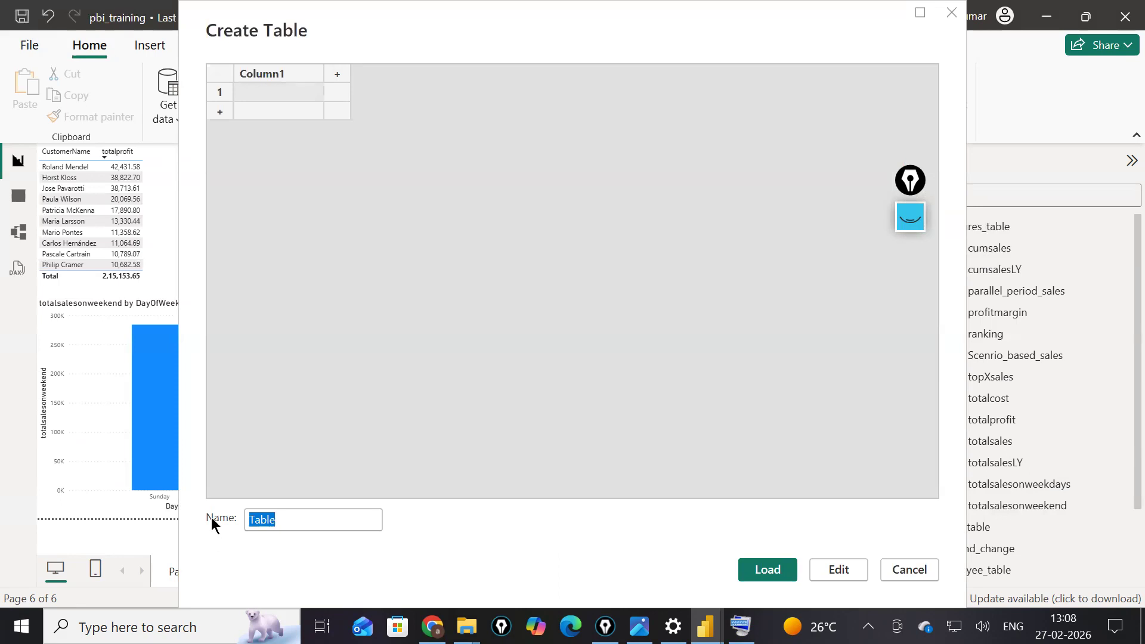
type("c")
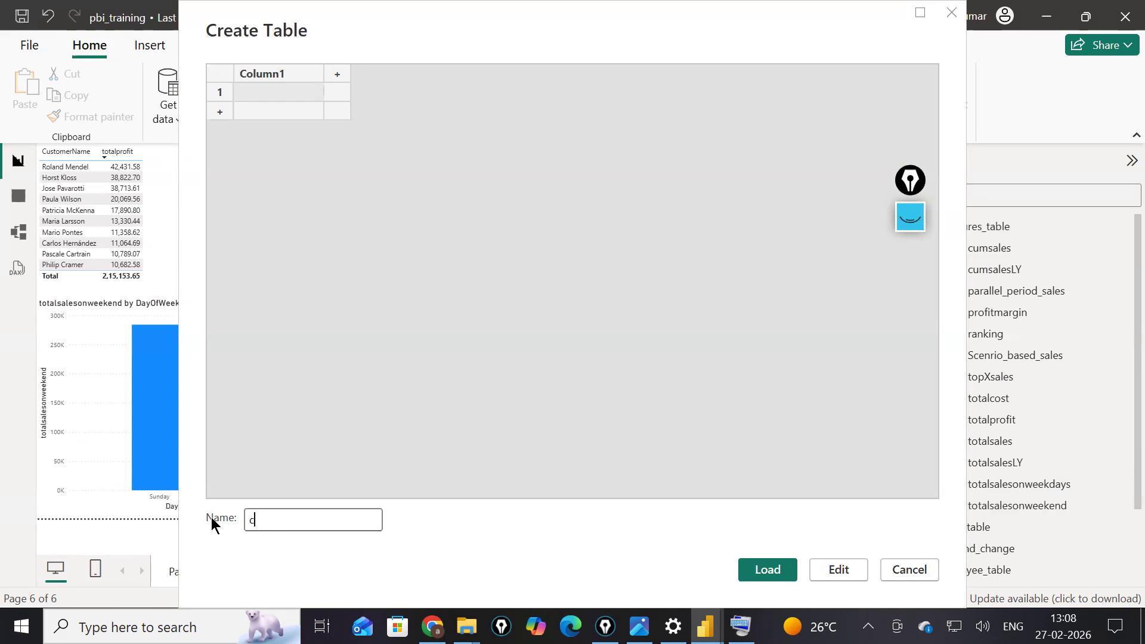
type("lassfication_custp")
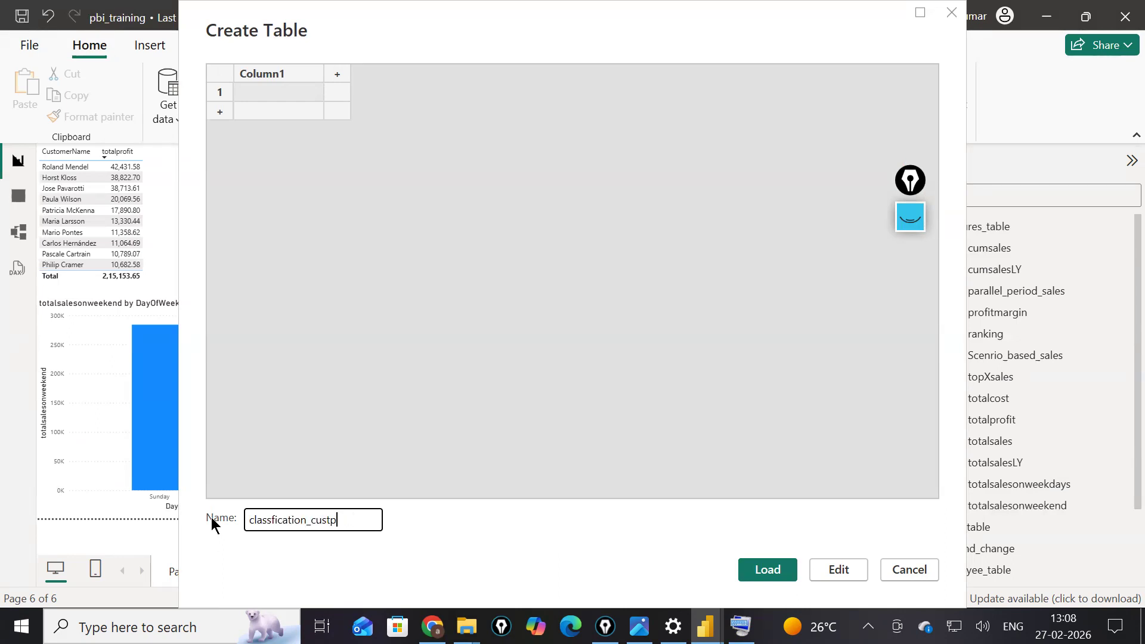
key("BackSpace")
type("omers")
- Switch to the power_bi_pbi_10_30_weekend_am report and examine the customer_classification table's columns and rows
key("alt+Tab")
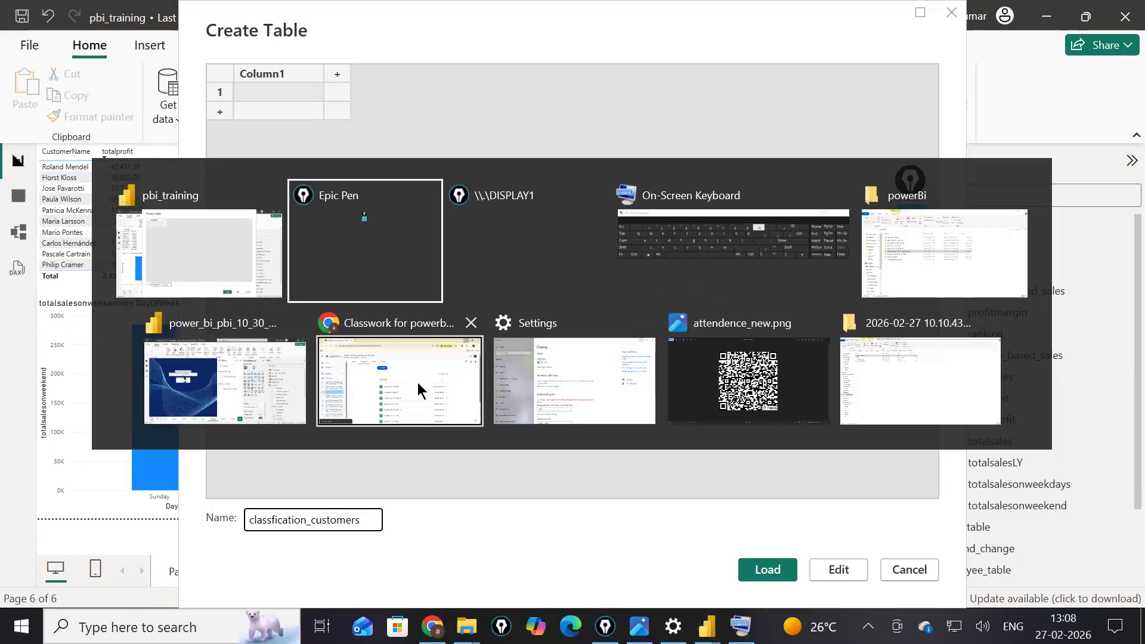
left_click(177, 380)
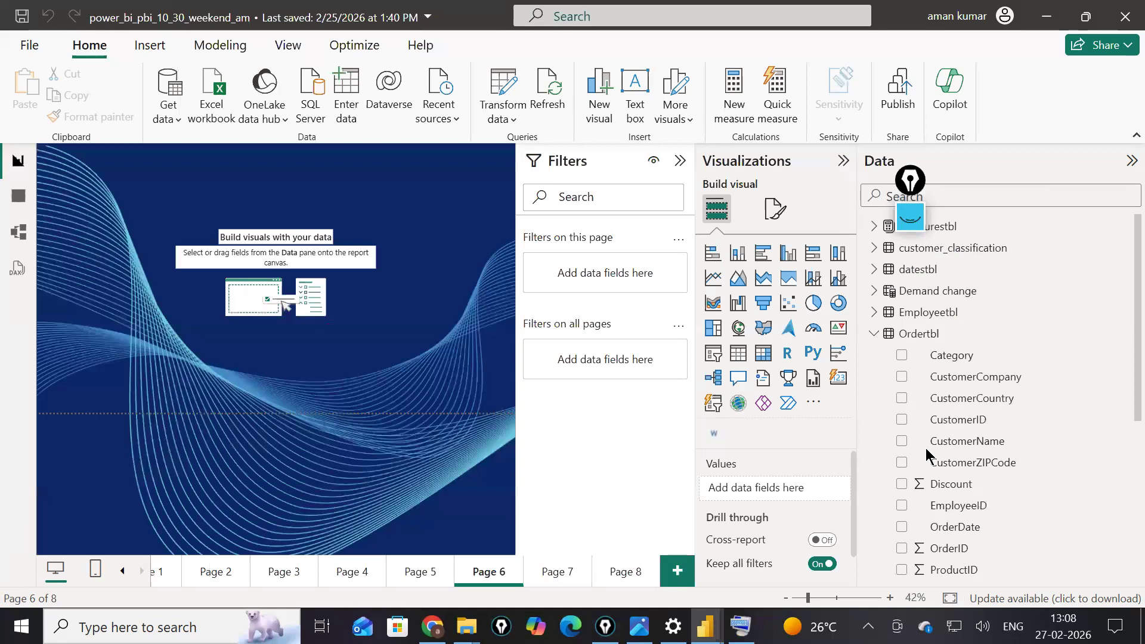
left_click(873, 333)
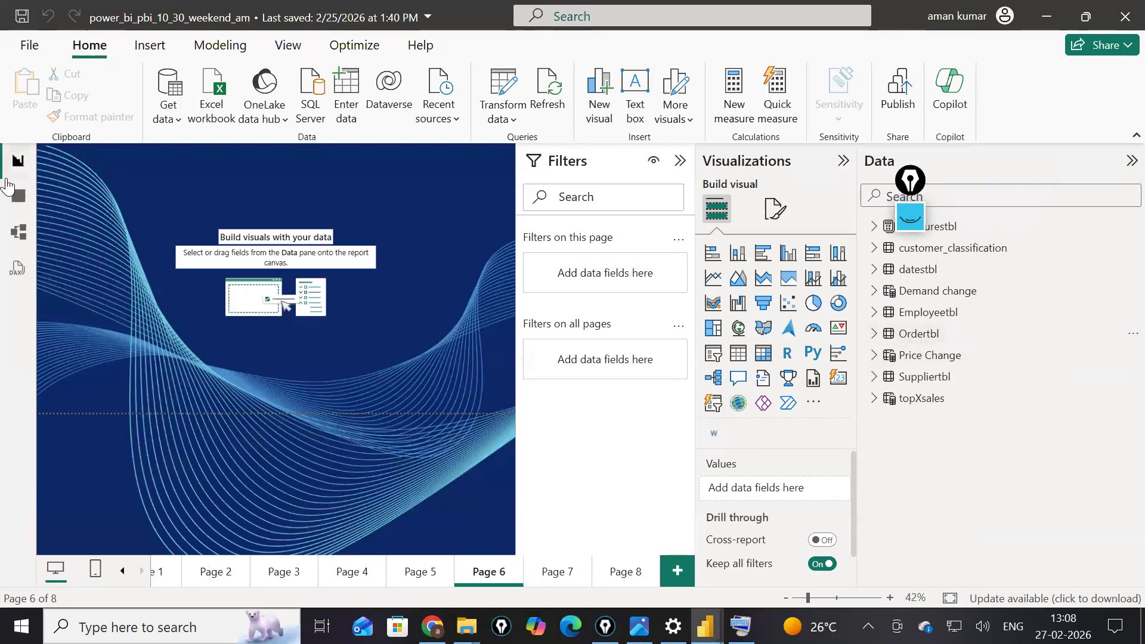
left_click(18, 195)
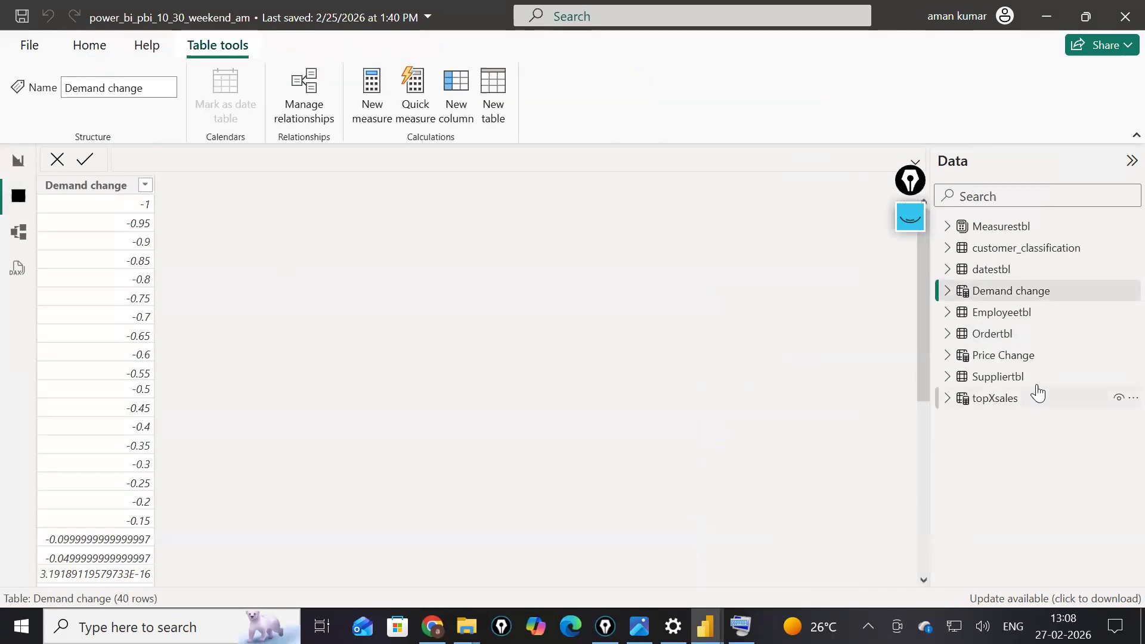
left_click(1020, 248)
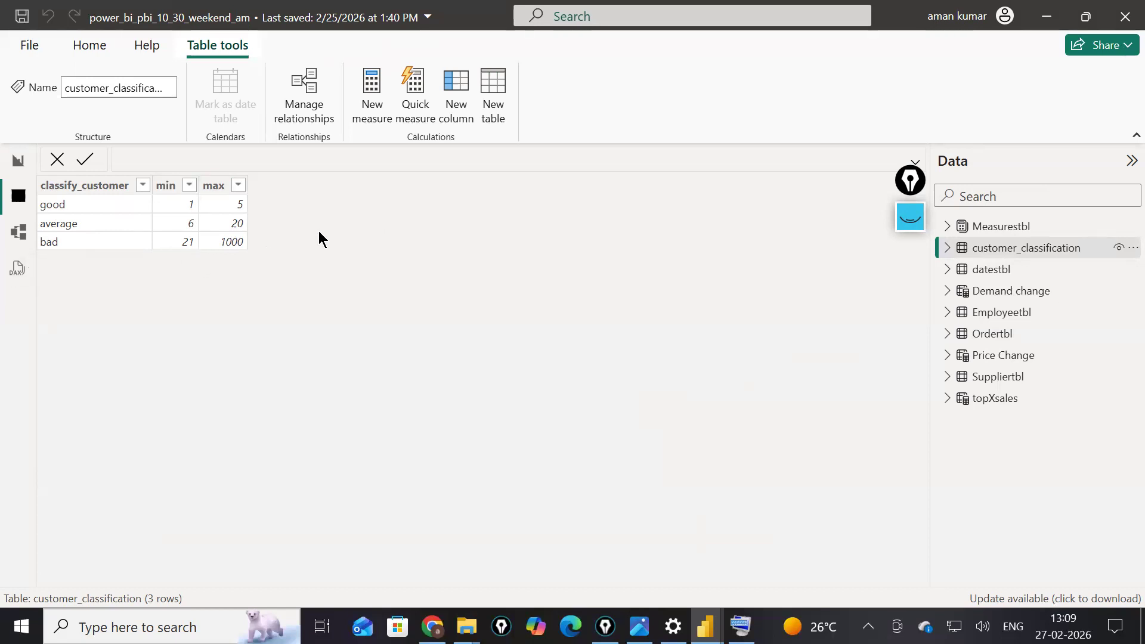
- Switch back to pbi_training and give the new table three columns named classify_customer, min and max
key("alt+Tab")
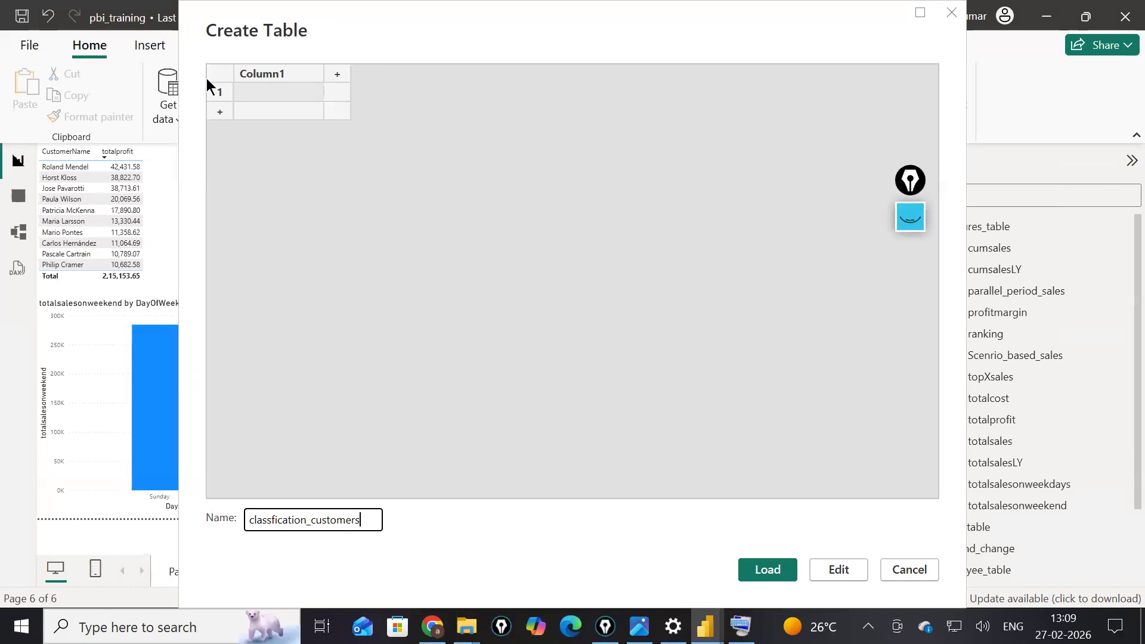
left_click_drag(409, 16, 478, 54)
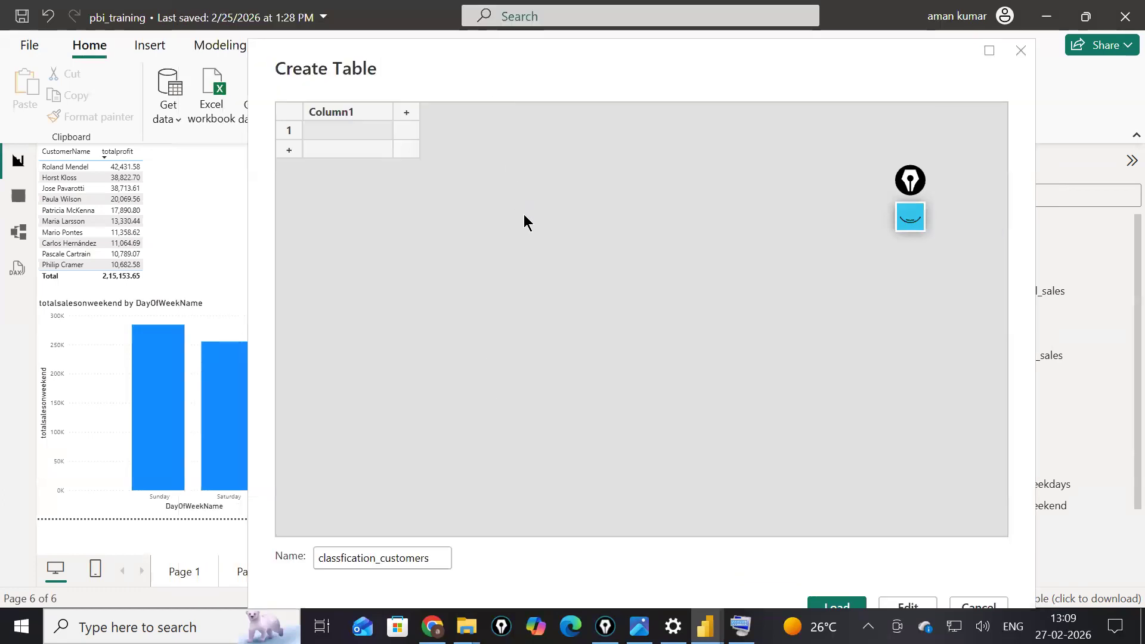
double_click(326, 111)
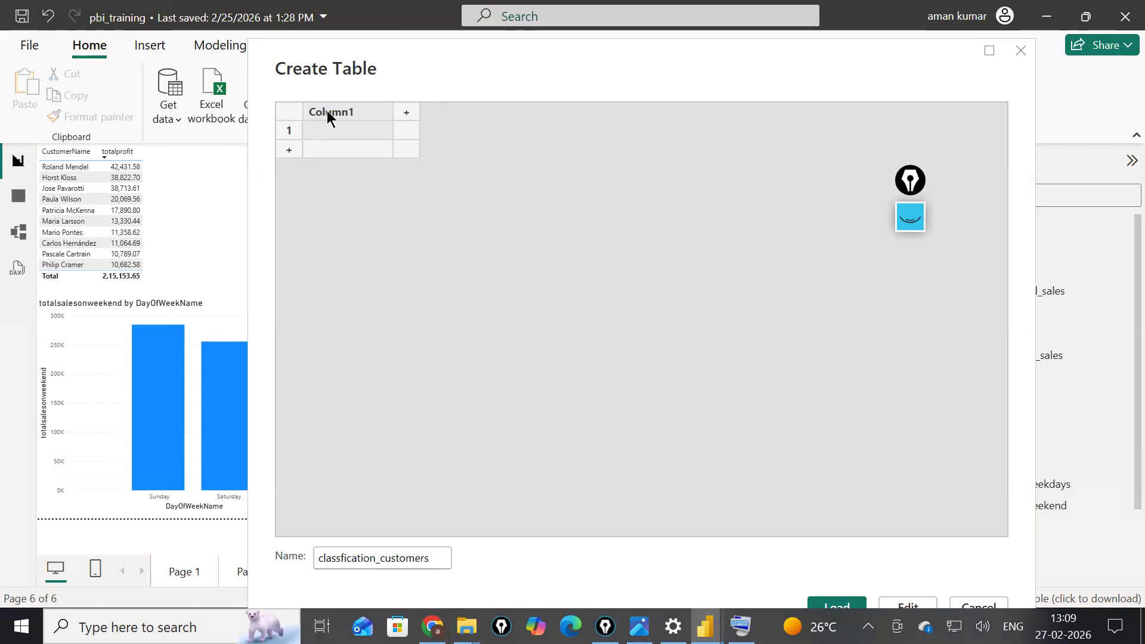
double_click(327, 110)
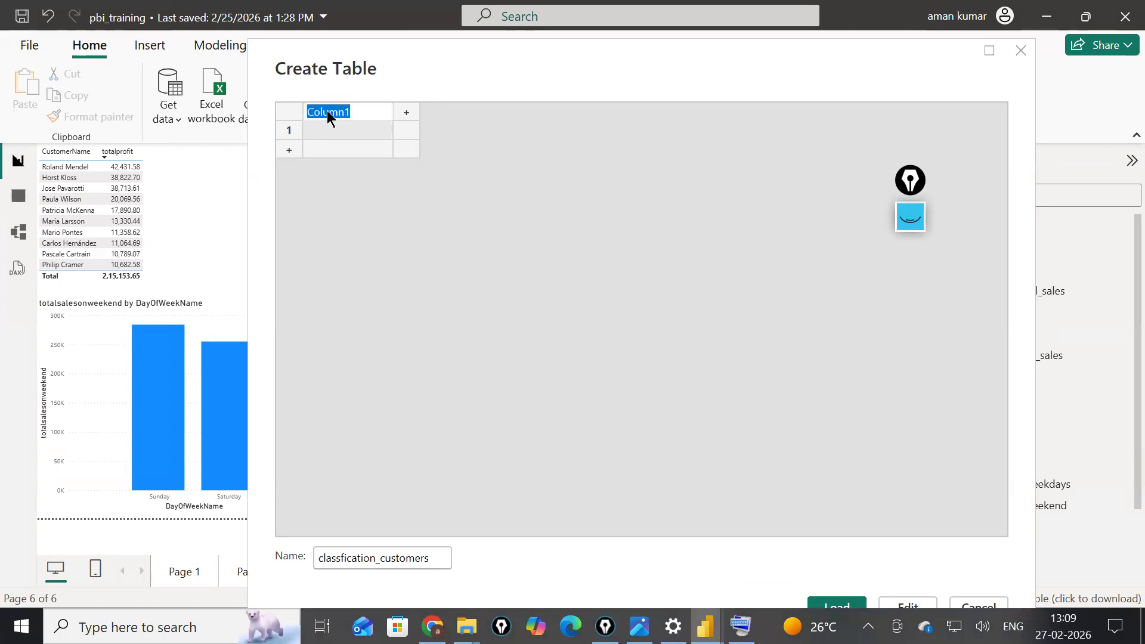
type("classify_customer")
left_click(408, 112)
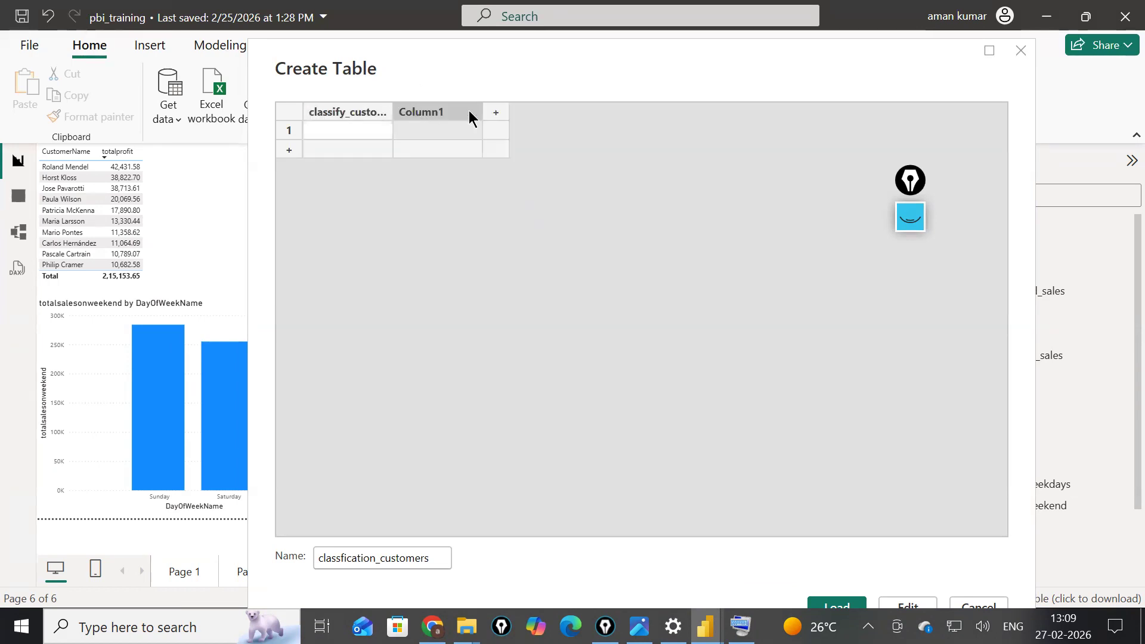
type("min")
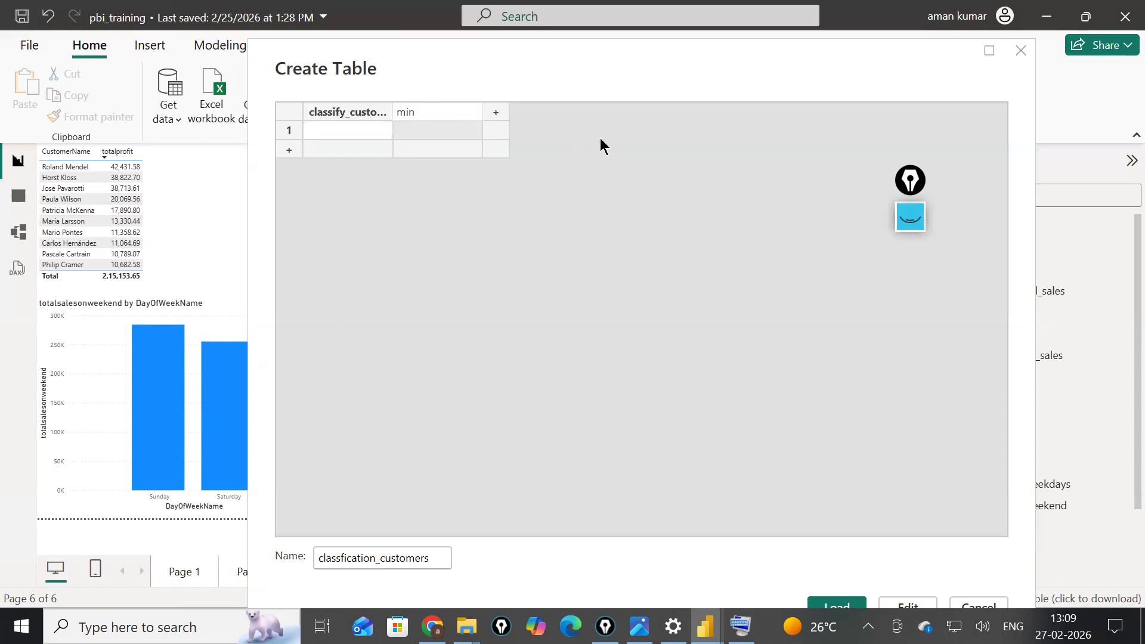
left_click(502, 117)
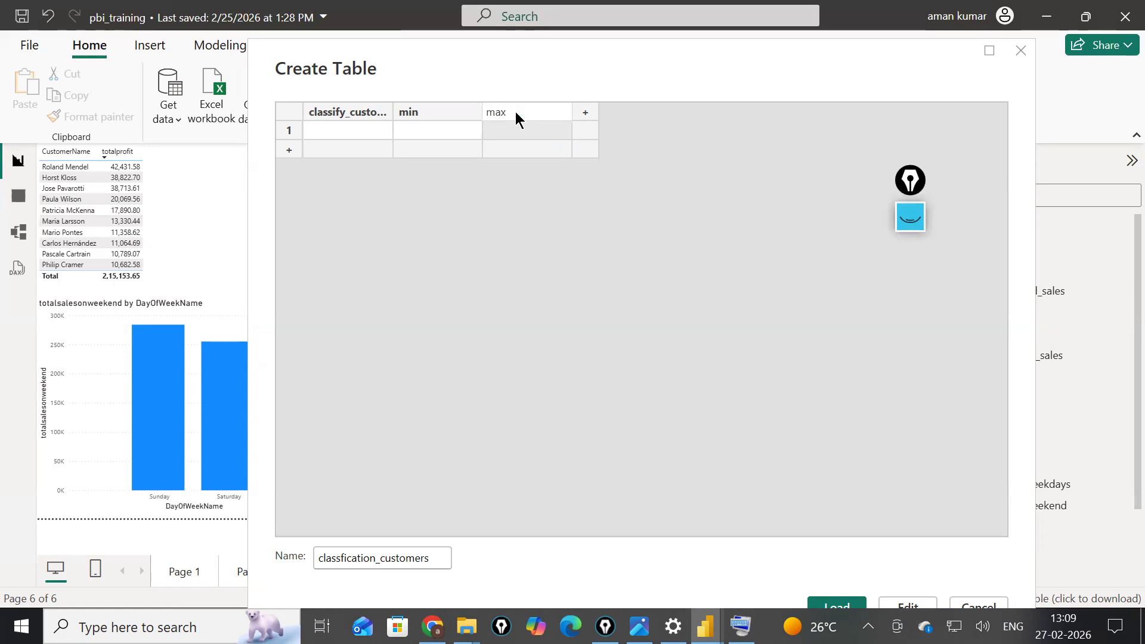
- Fill the first row with classify_customer good, min 1 and max 5
left_click(365, 131)
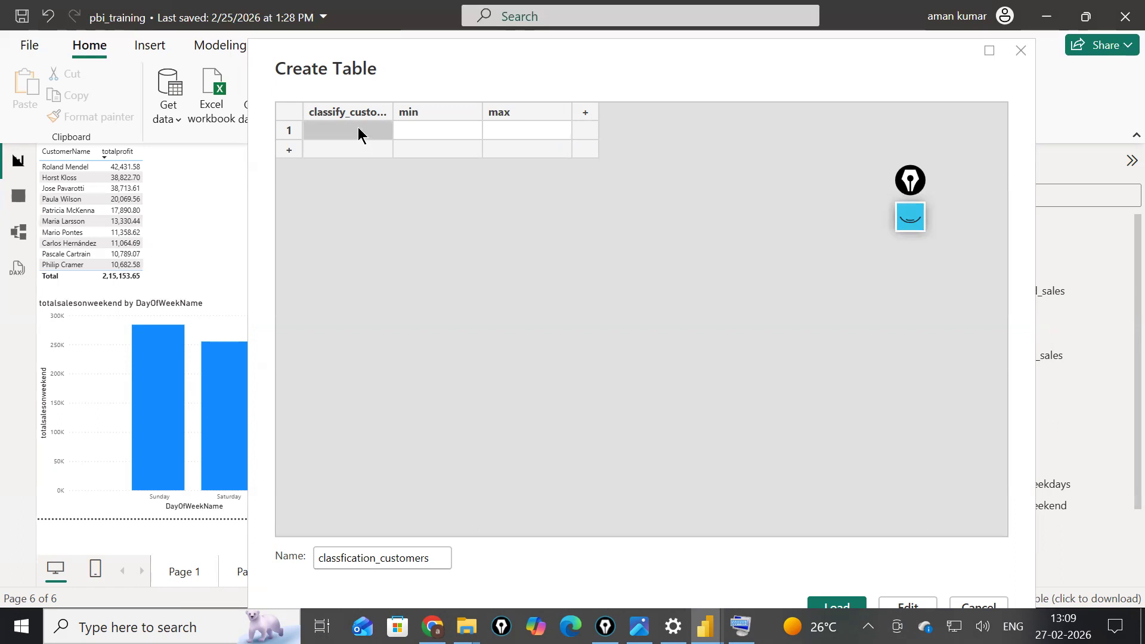
left_click(358, 127)
type("good")
key("Tab")
type("1")
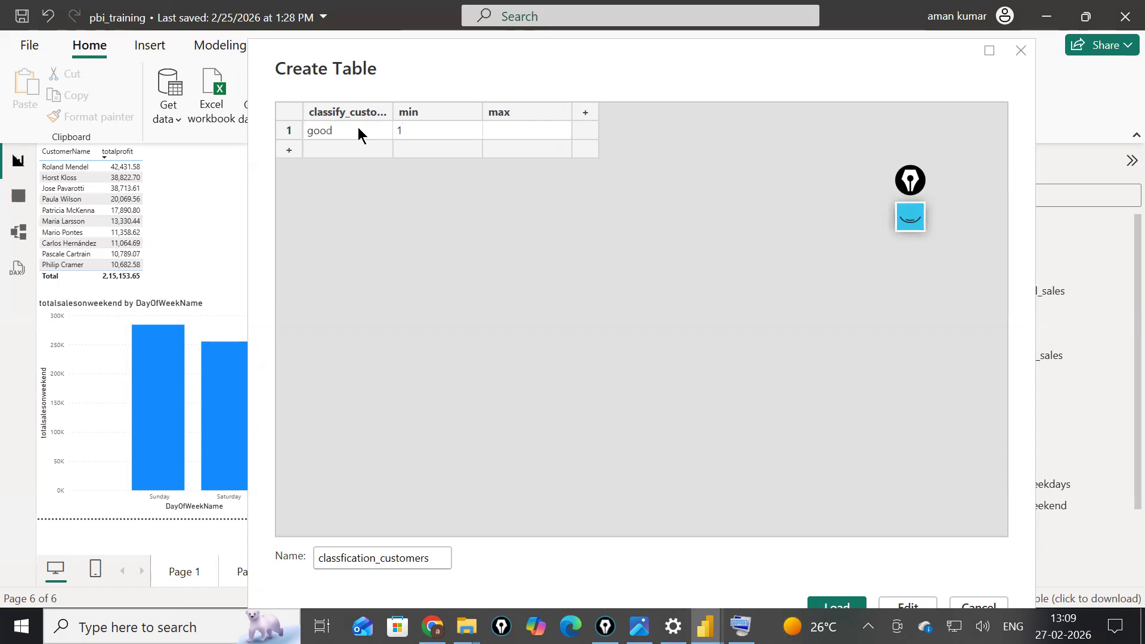
left_click(547, 129)
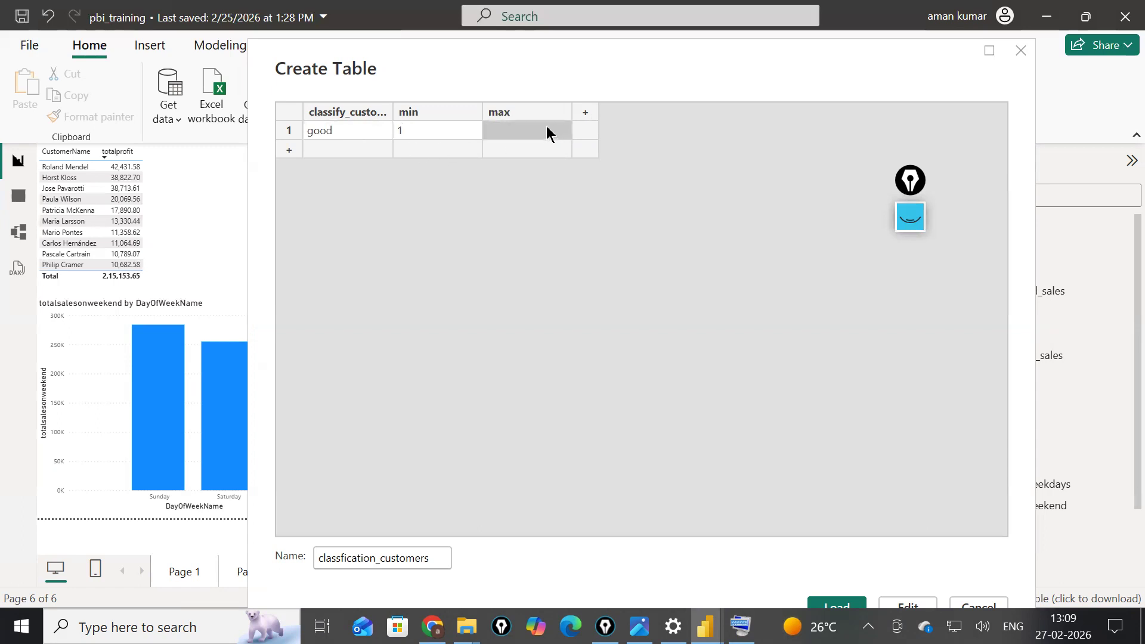
left_click(546, 127)
type("5")
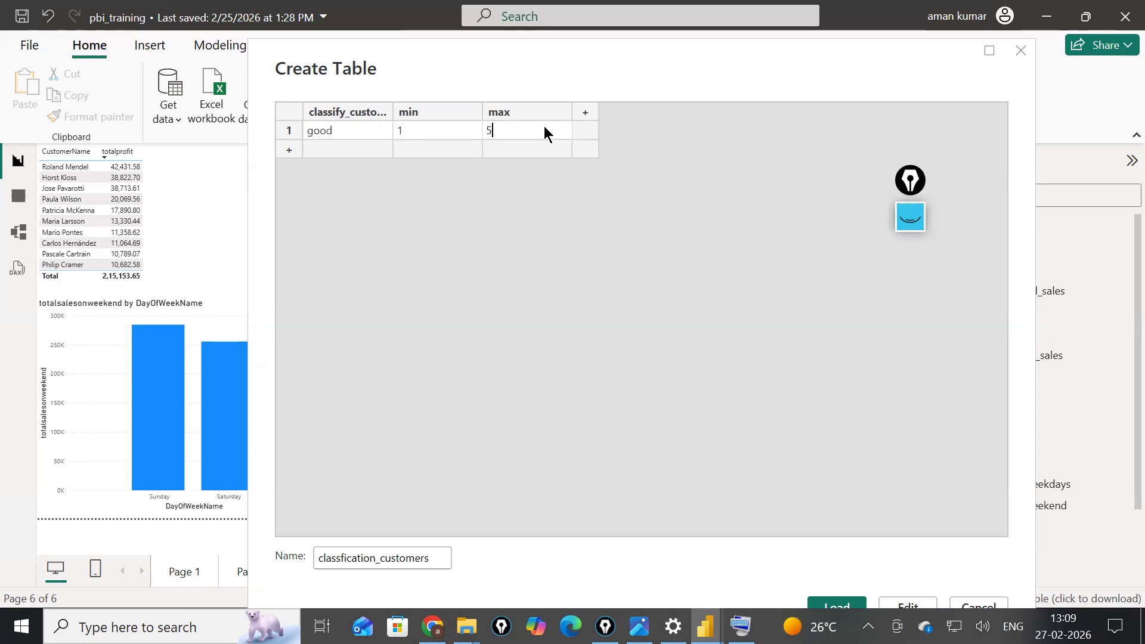
- Add a second row with classify_customer average, min 6 and max 20
left_click(289, 153)
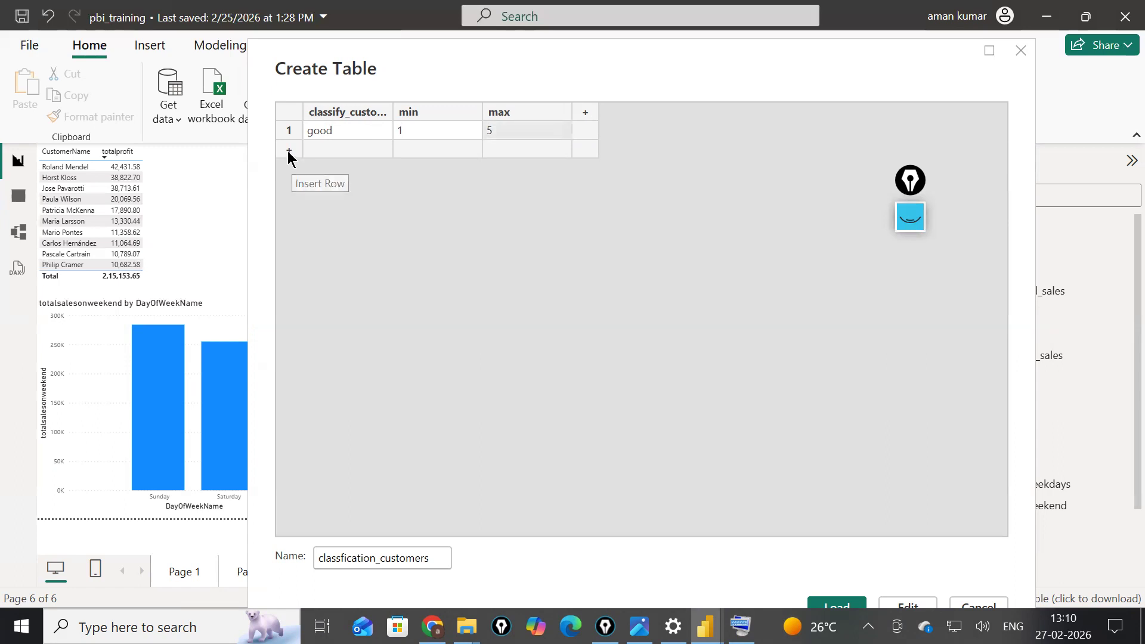
left_click(324, 152)
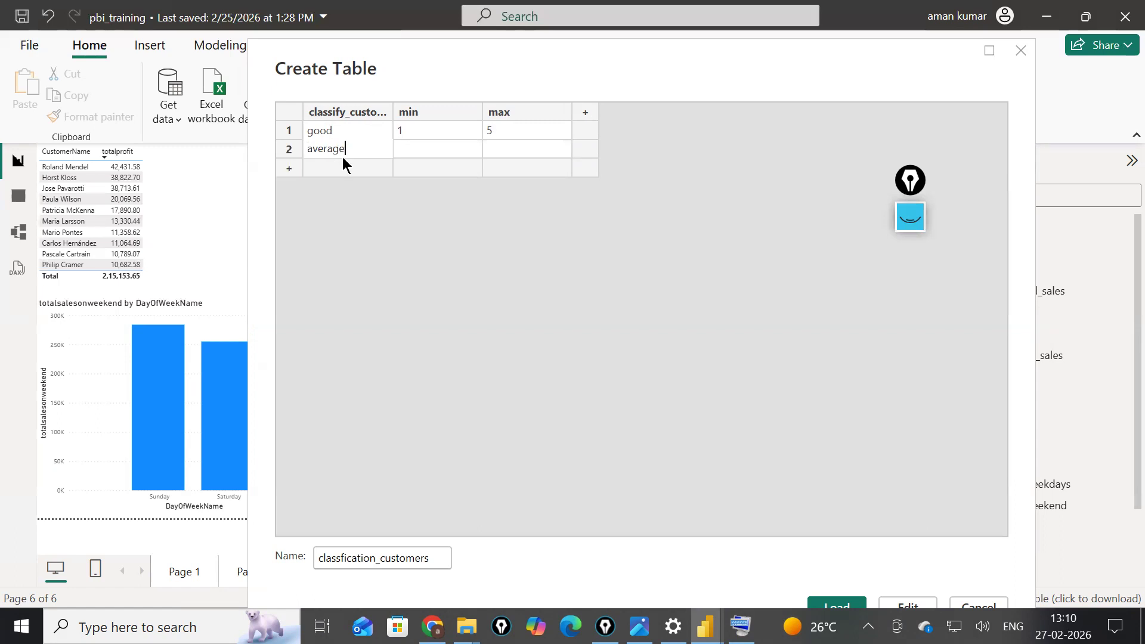
left_click(439, 152)
type("6")
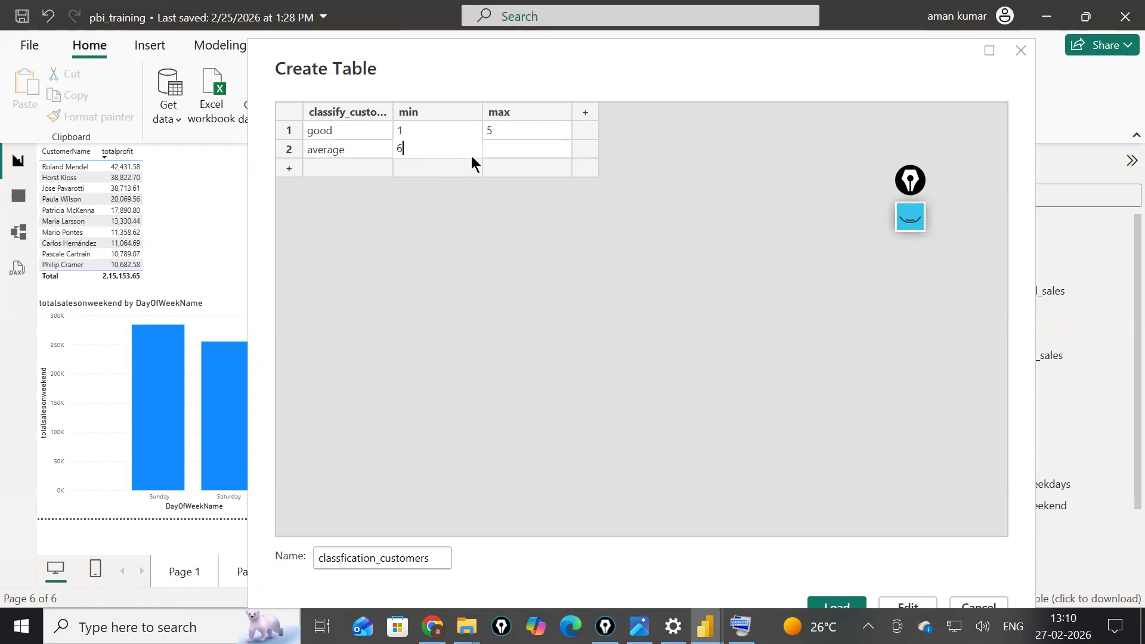
left_click(514, 152)
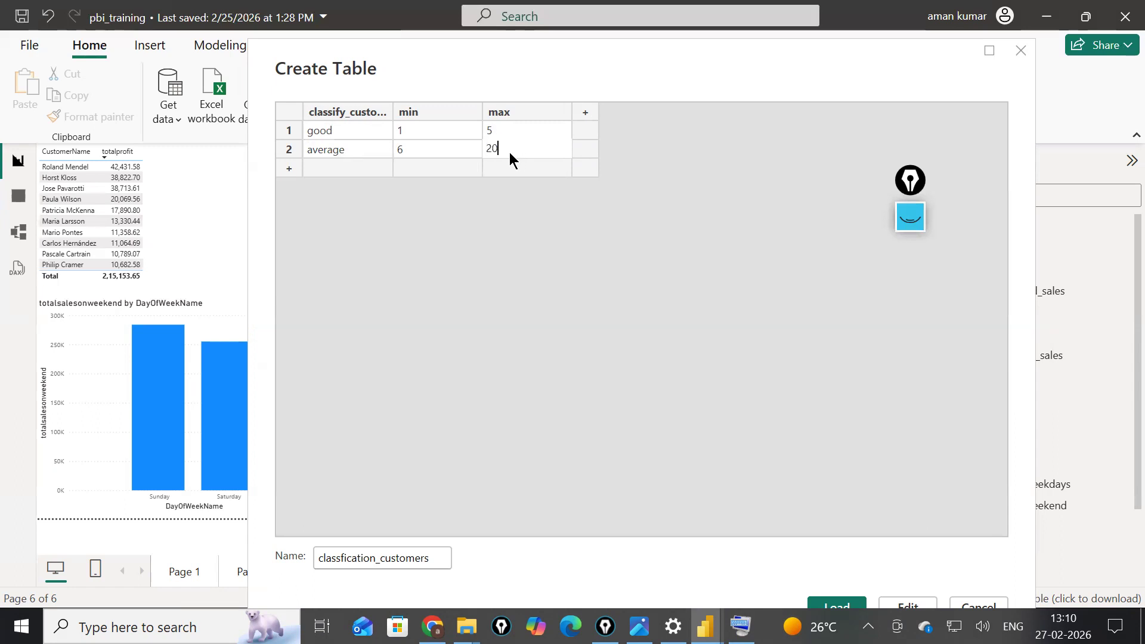
- Add a third row with classify_customer bad, min 21 and max 1000
left_click(292, 169)
left_click(347, 163)
left_click(419, 166)
left_click(418, 166)
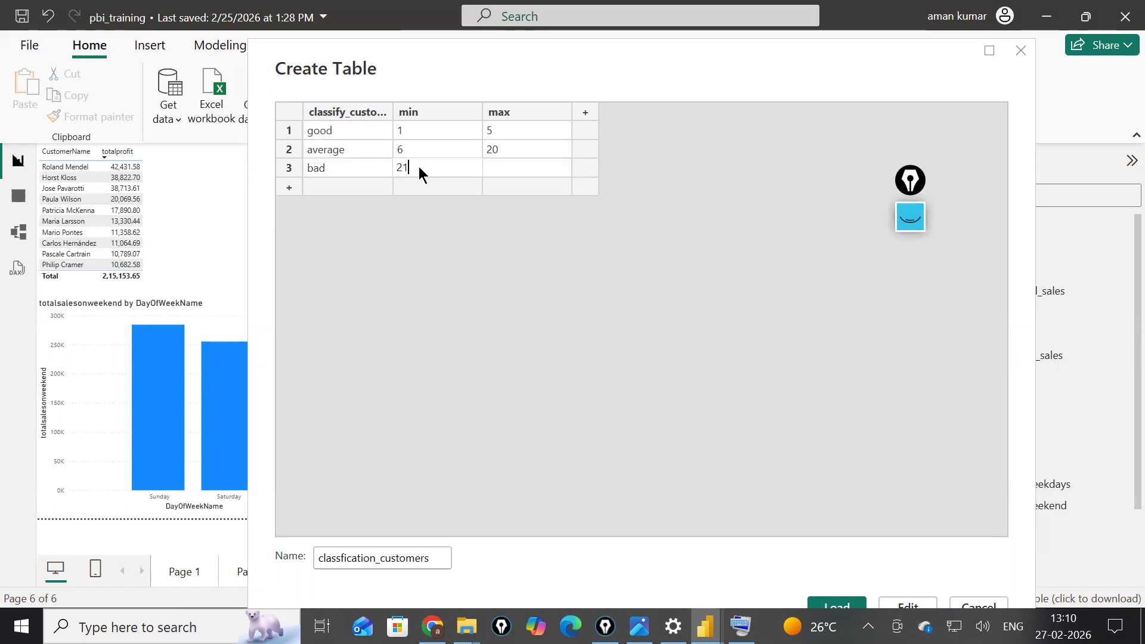
left_click(521, 166)
left_click(521, 166)
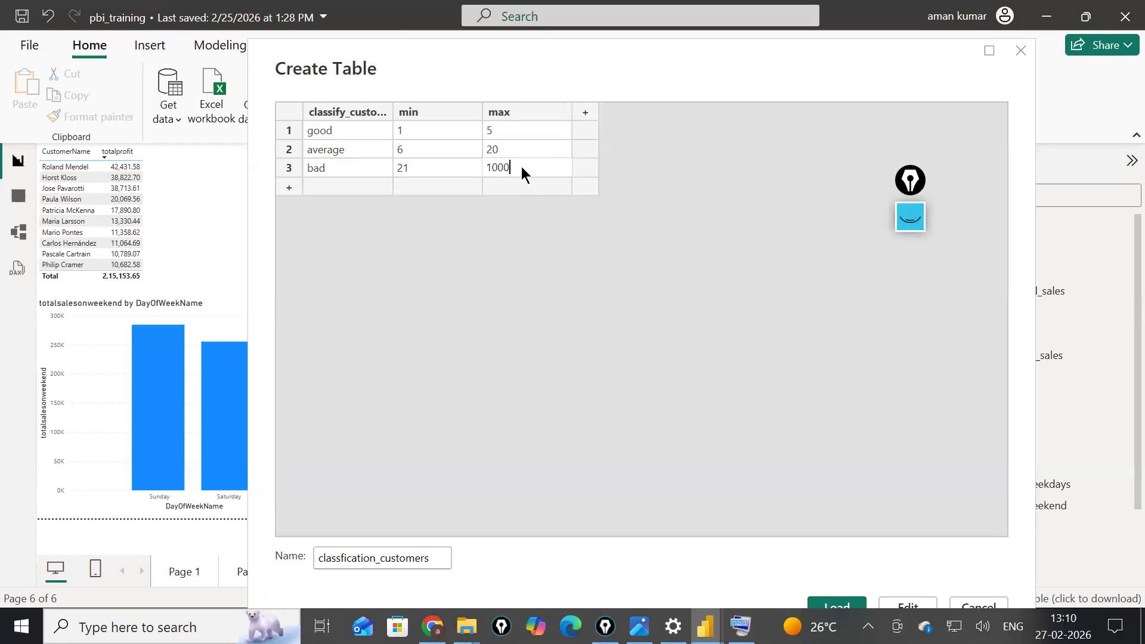
- Load the classfication_customers table, apply the pending query changes, and expand the table to show its fields
left_click(835, 605)
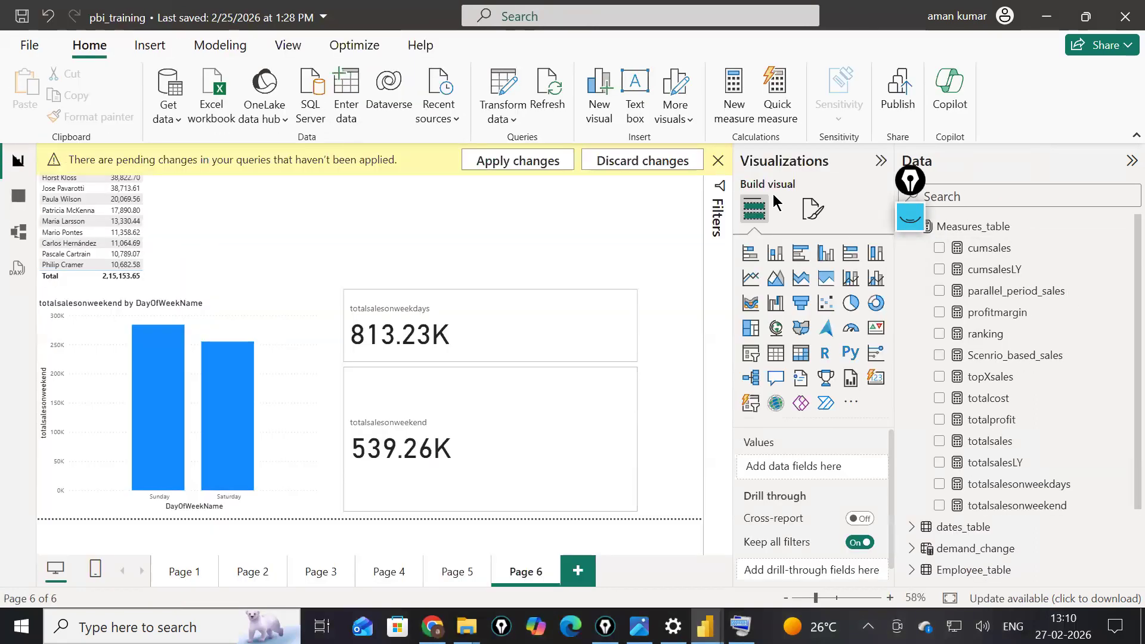
left_click(525, 162)
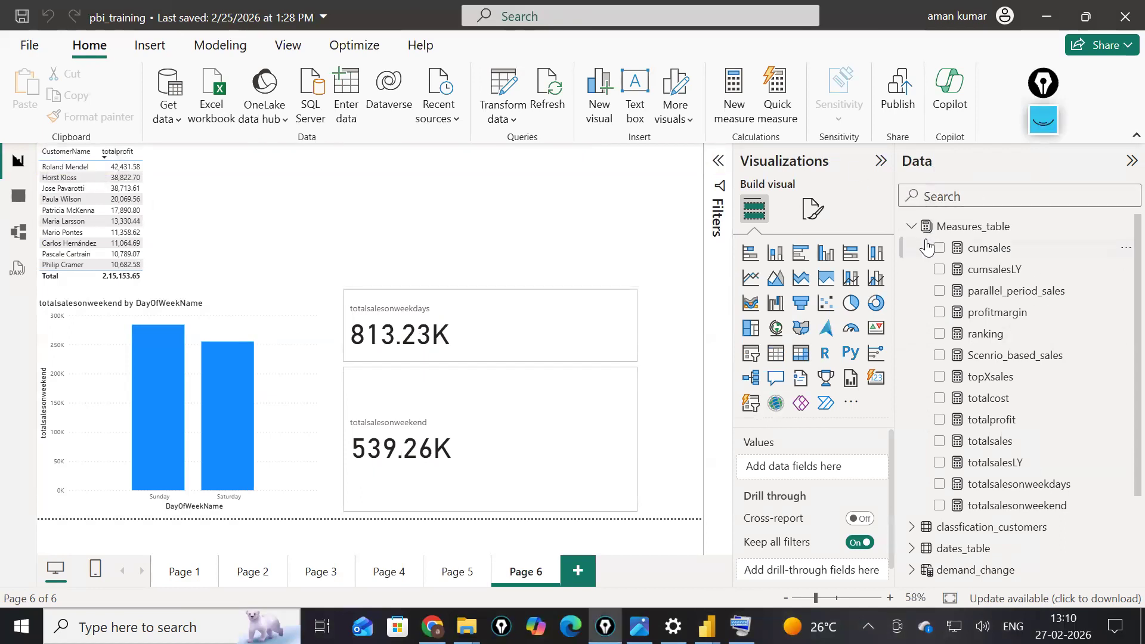
left_click(910, 226)
left_click(974, 250)
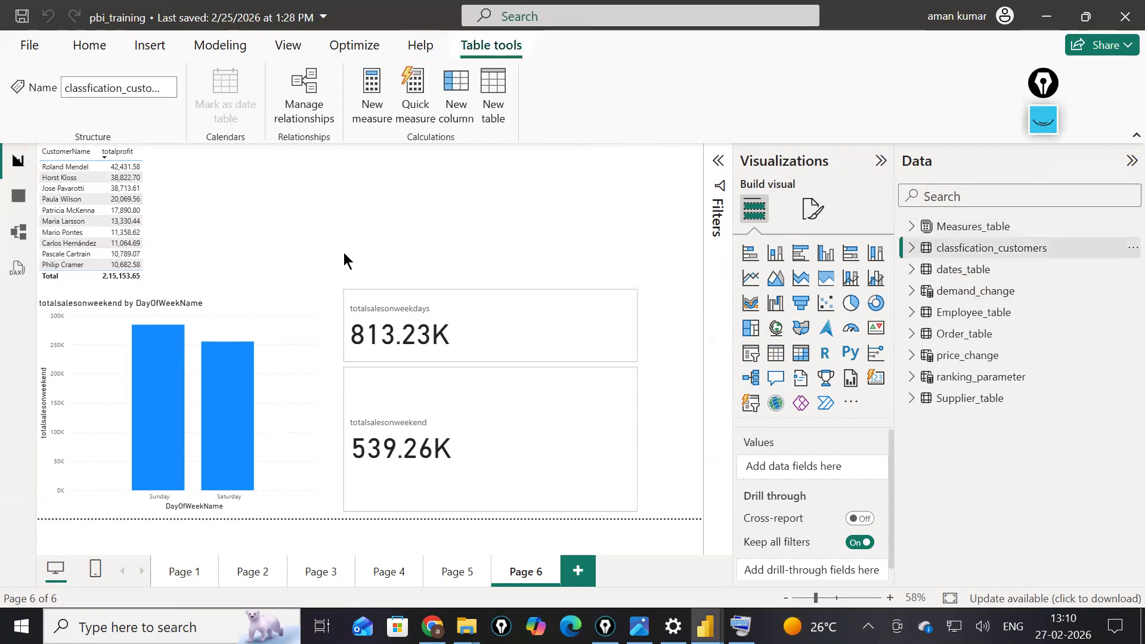
left_click(907, 252)
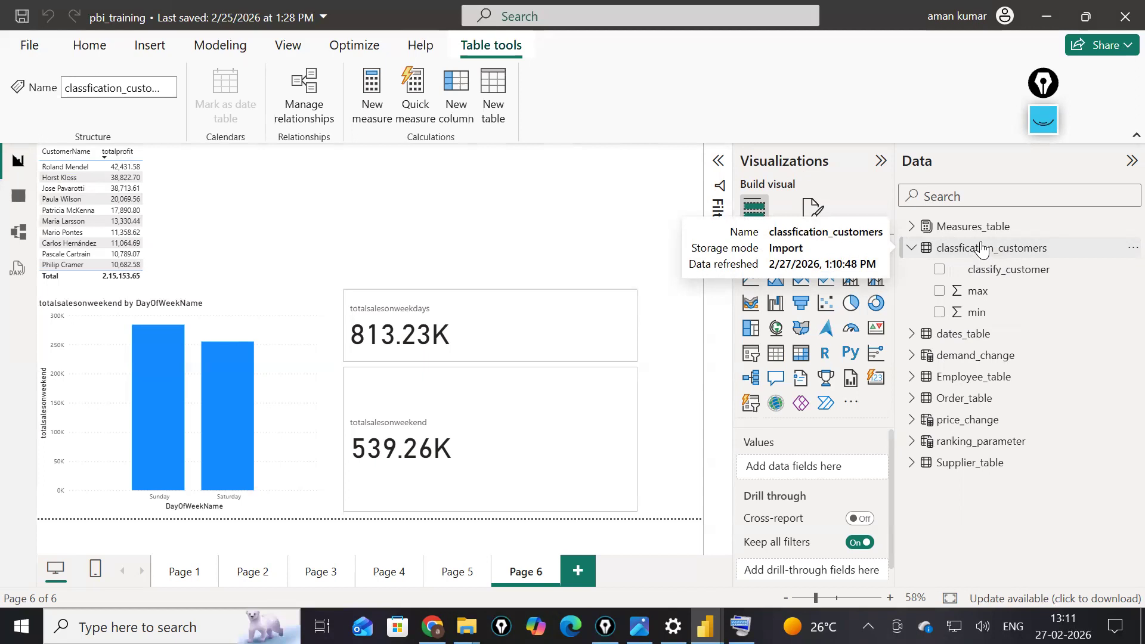
- Switch to the power_bi_pbi_10_30_weekend_am report, expand Measurestbl in report view and look through Pages 5 to 8 for a customer classification visual
key("alt+Tab")
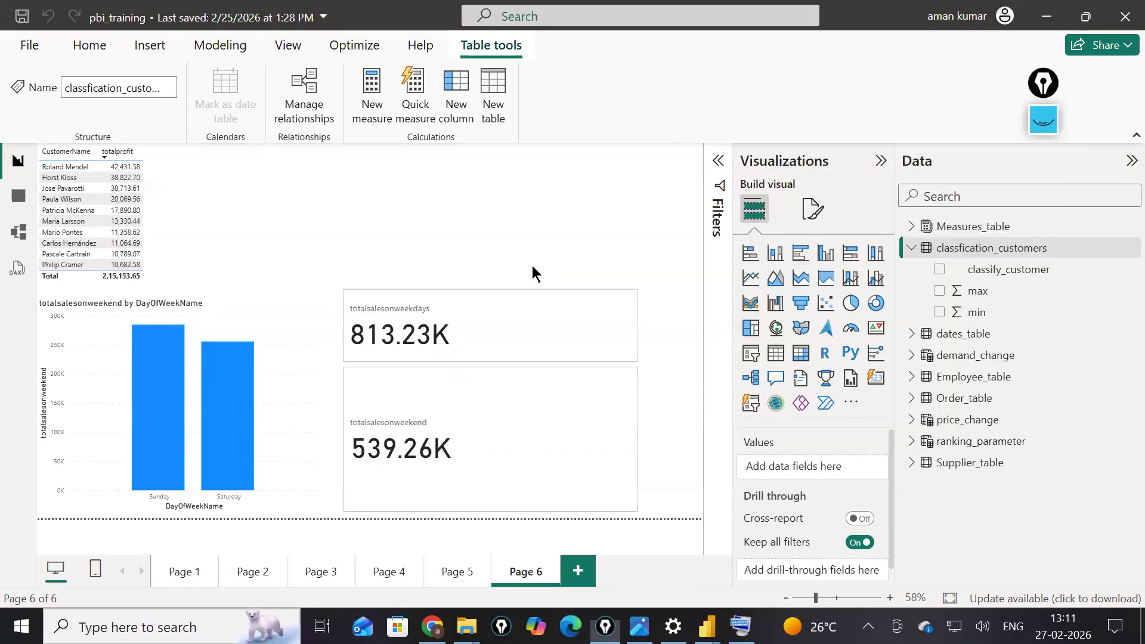
key("alt+Tab")
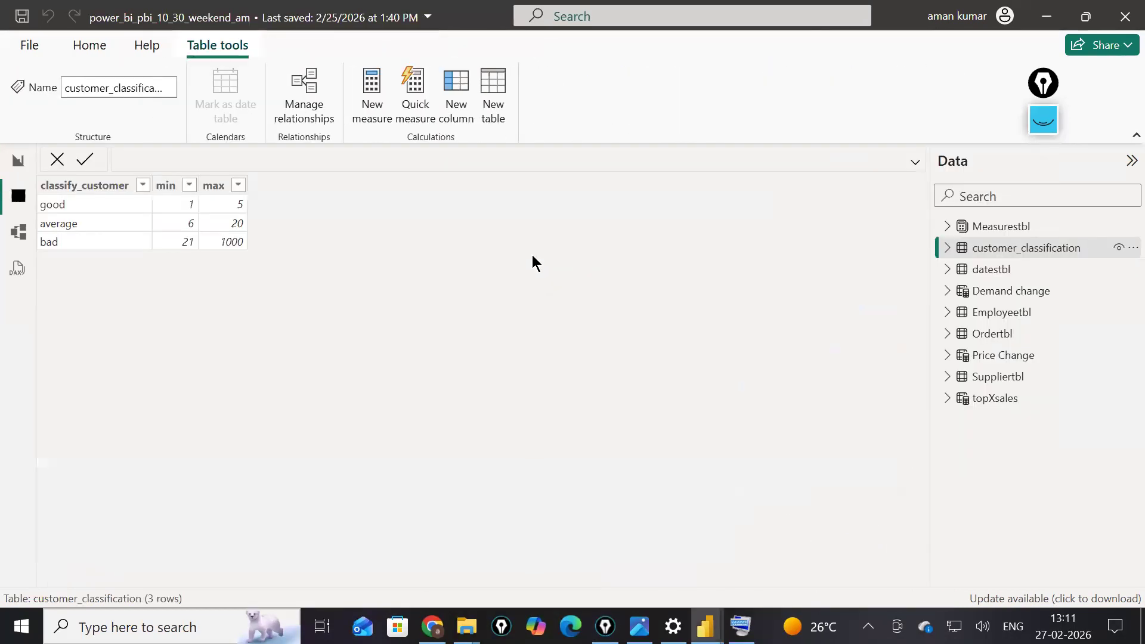
left_click(18, 160)
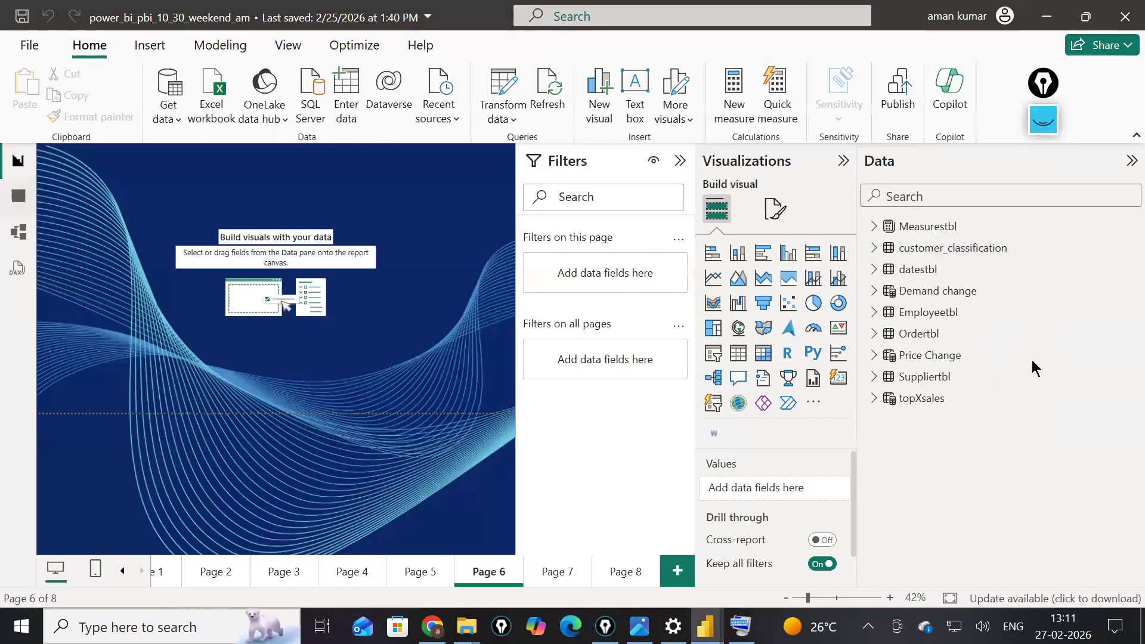
left_click(874, 226)
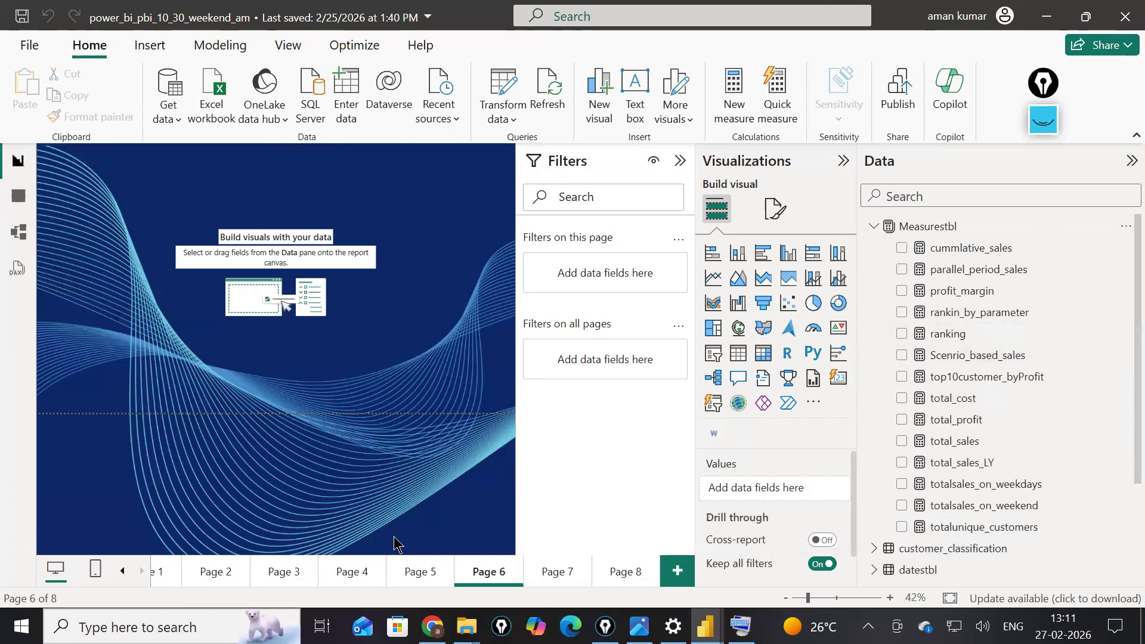
left_click(413, 585)
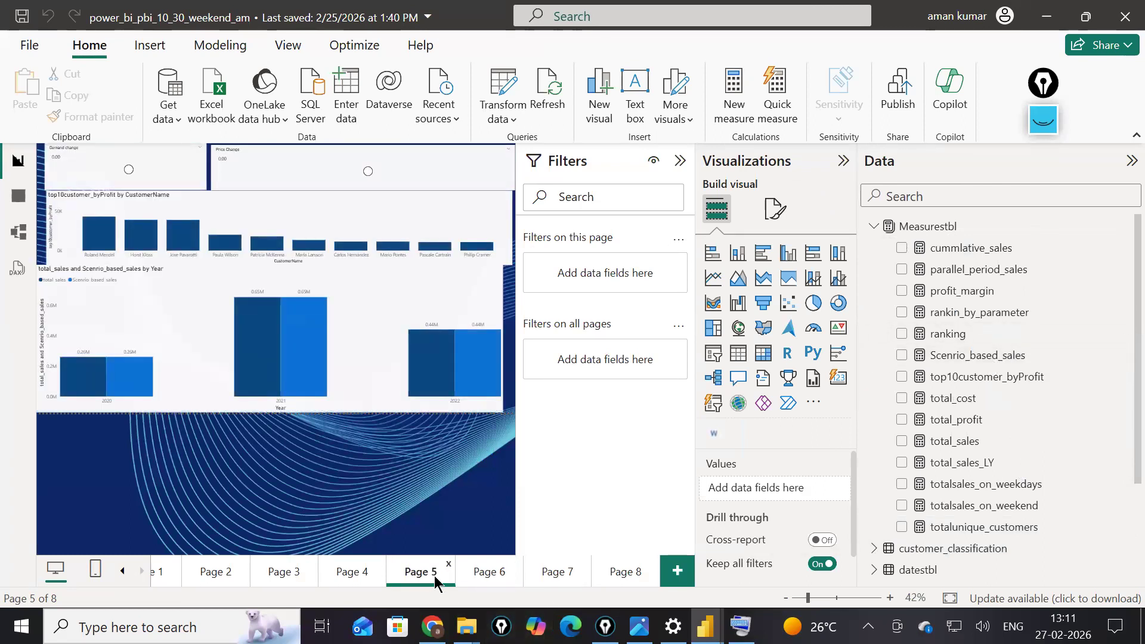
left_click(538, 575)
left_click(626, 582)
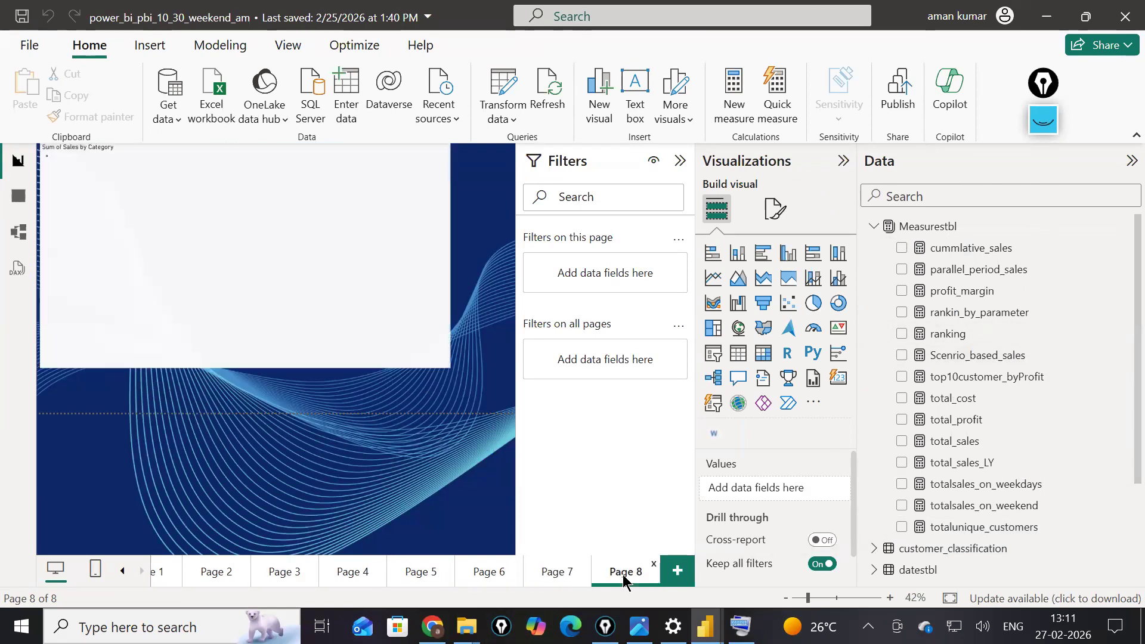
left_click(490, 583)
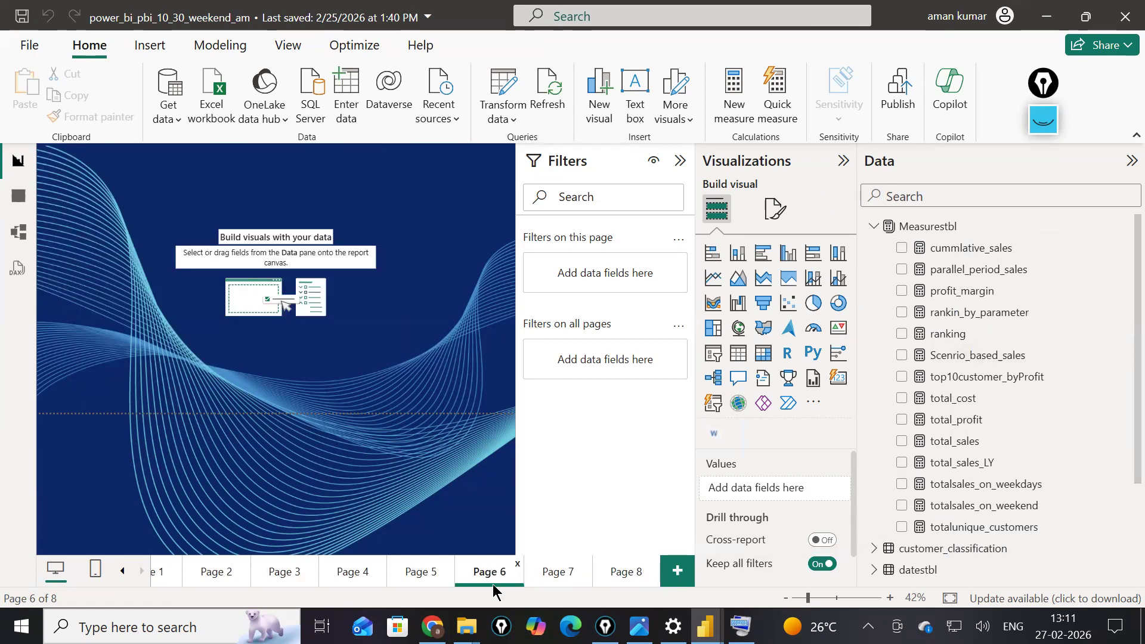
- Review the formulas of the Measurestbl measures for a customer classification measure, and close this report without saving
left_click(955, 464)
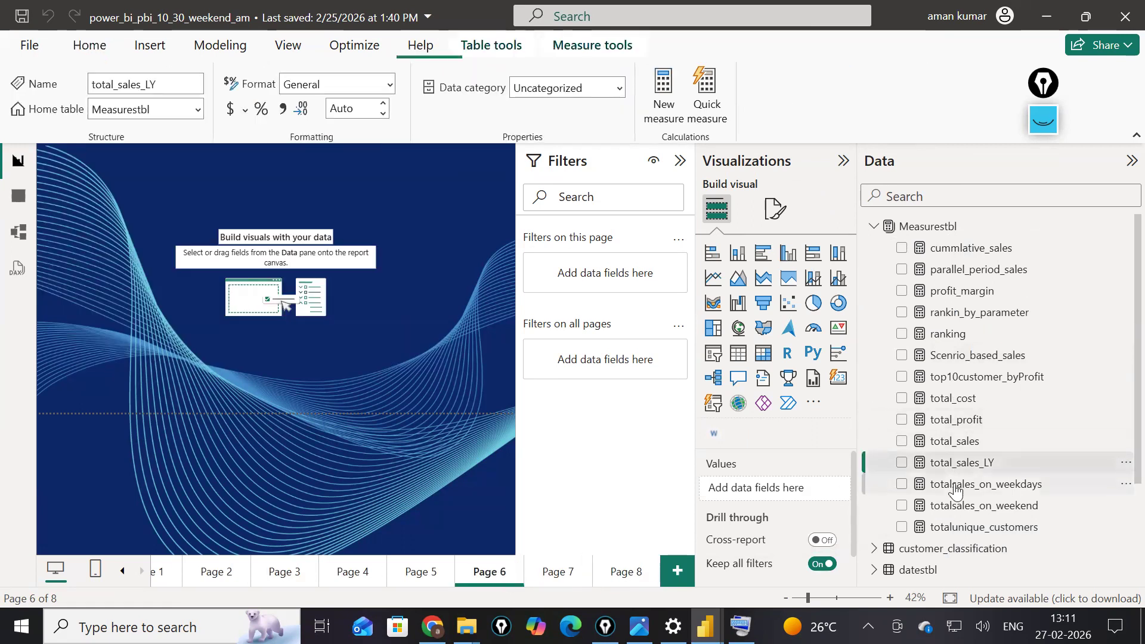
left_click(955, 484)
left_click(954, 506)
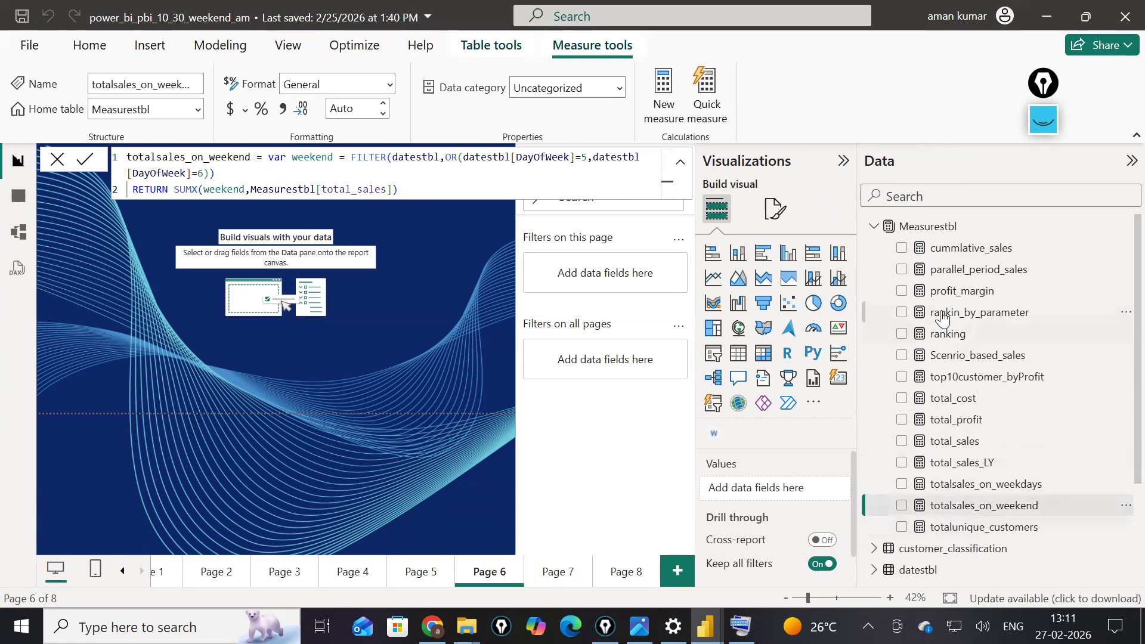
left_click(948, 377)
left_click(949, 358)
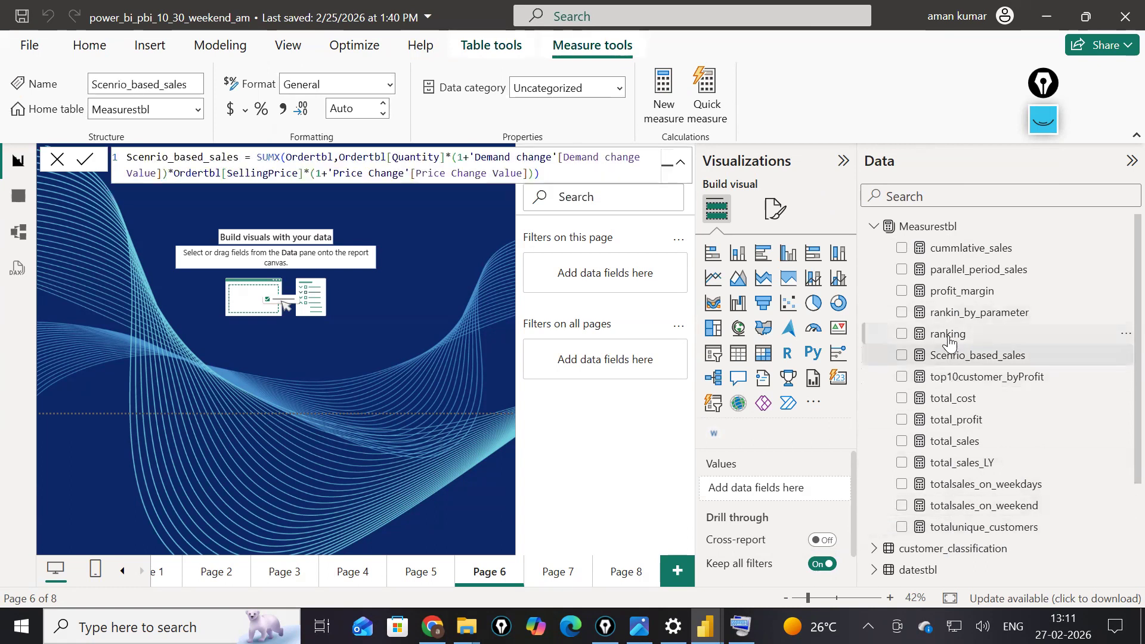
left_click(947, 334)
left_click(948, 313)
left_click(942, 269)
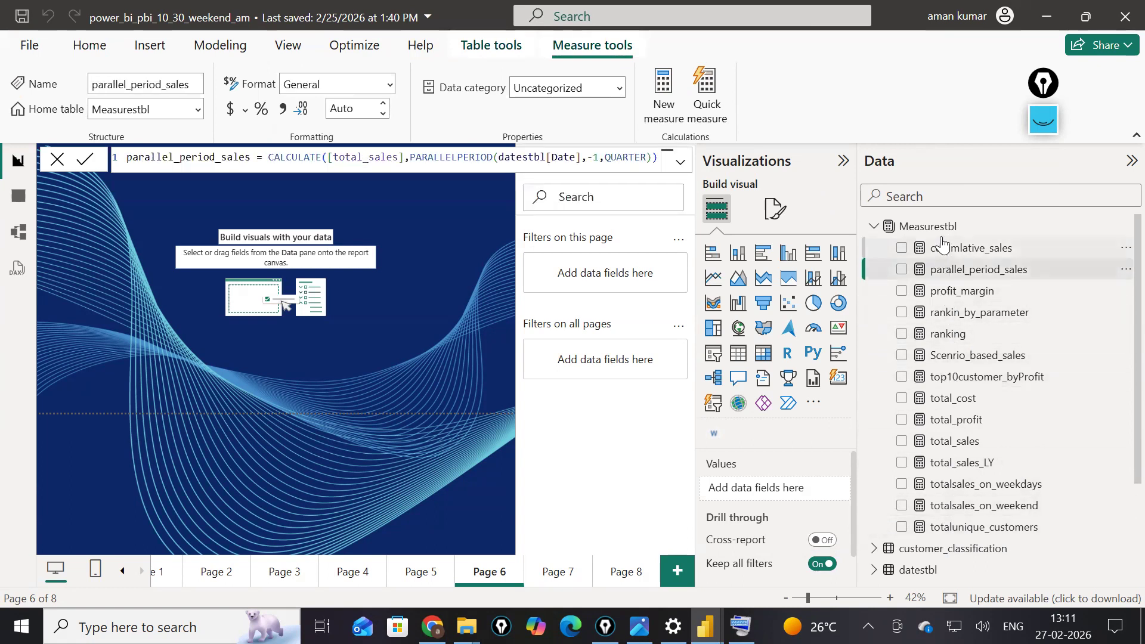
left_click(941, 233)
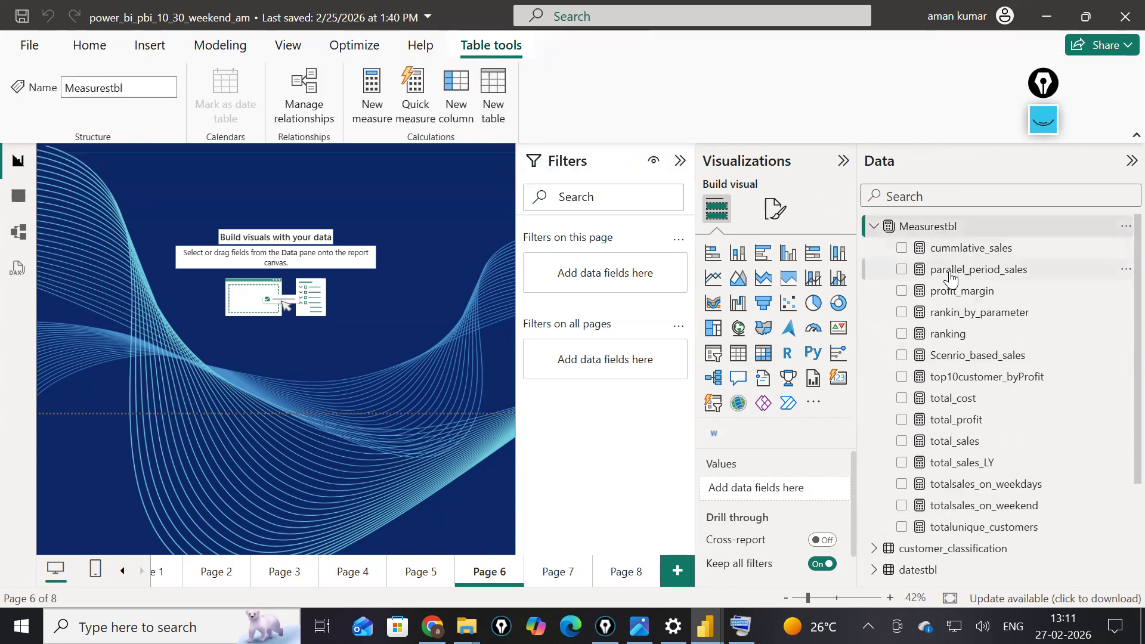
left_click(1125, 16)
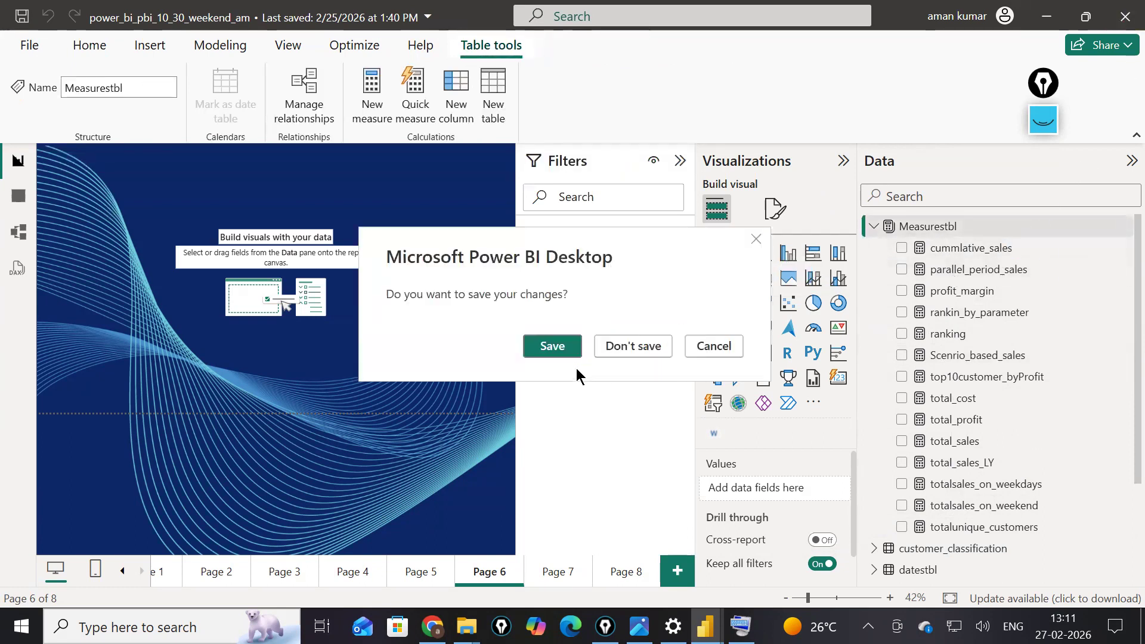
left_click(628, 348)
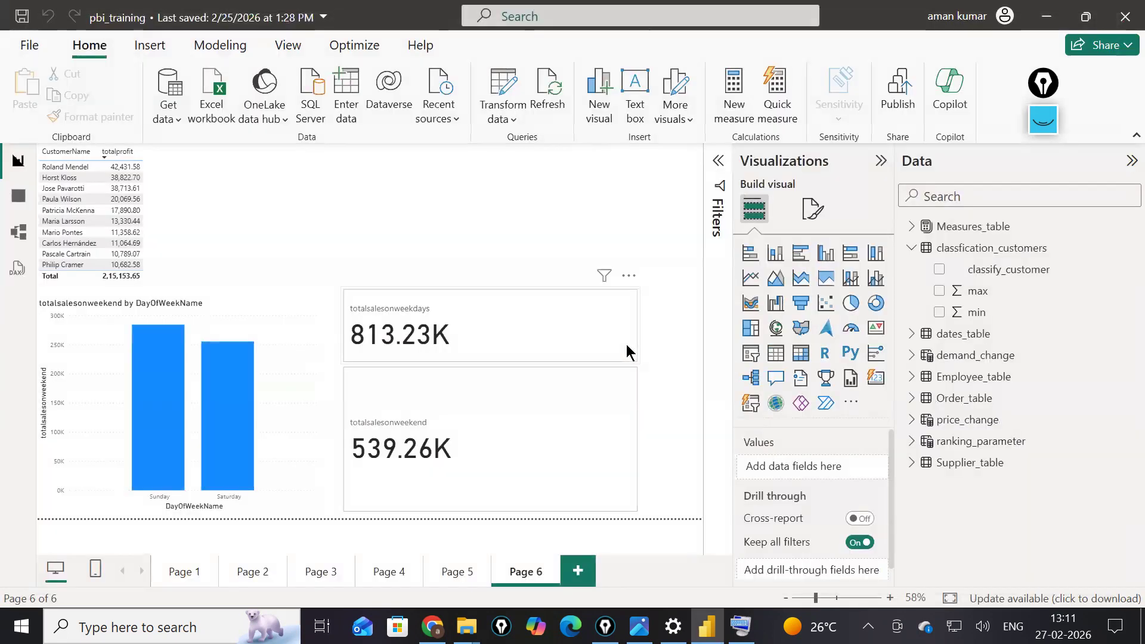
- Open the powerbi_weekend_10_30am report from the powerBi folder, check its table list and close it
left_click(1040, 16)
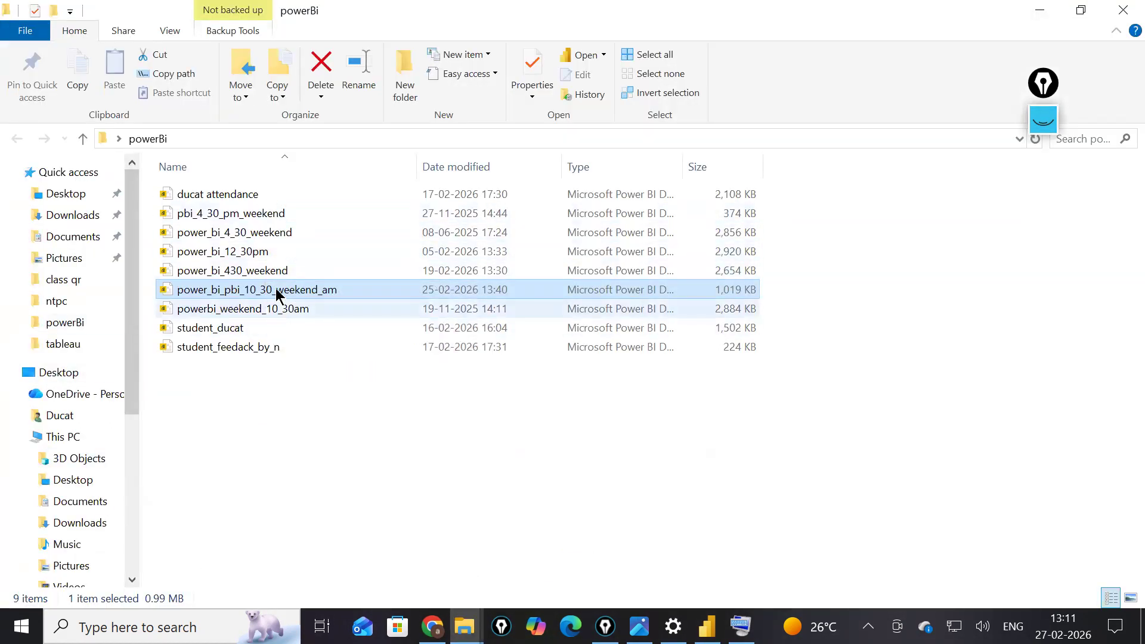
left_click(274, 314)
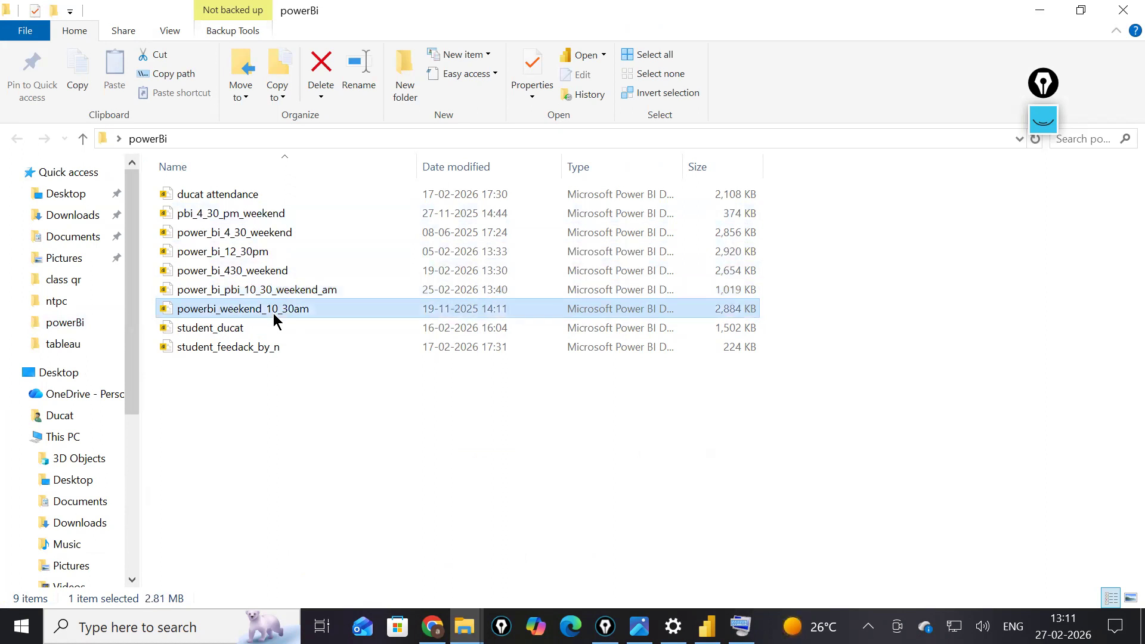
double_click(291, 305)
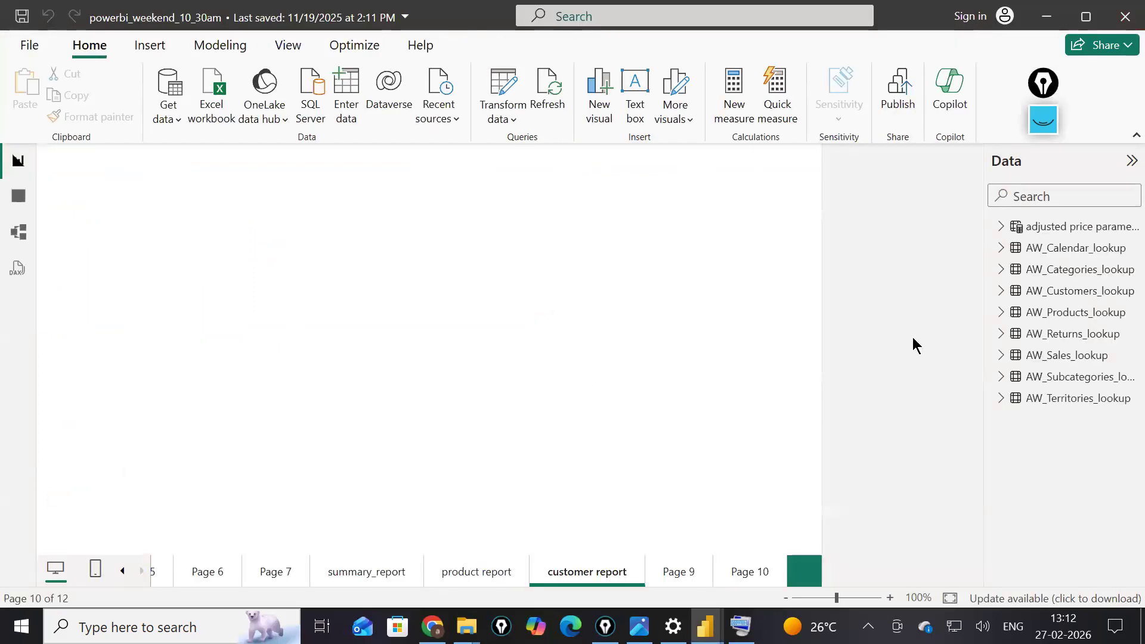
left_click(1126, 12)
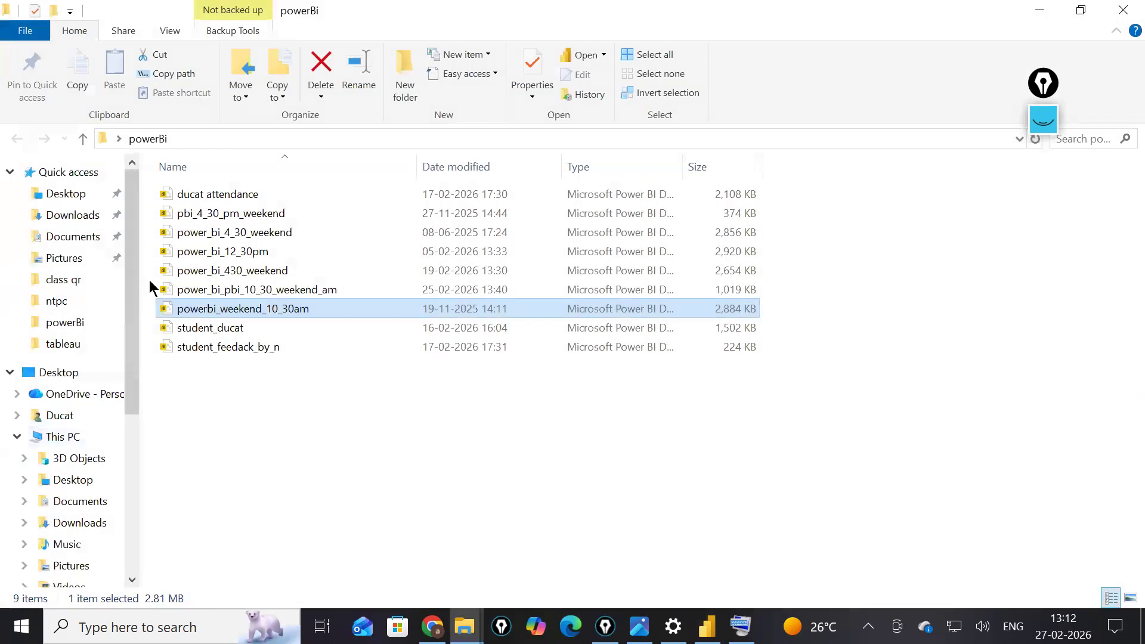
- Open the pbi_4_30_pm_weekend report from the powerBi folder and expand Measurestbl with its full measure names readable
left_click(229, 213)
double_click(241, 212)
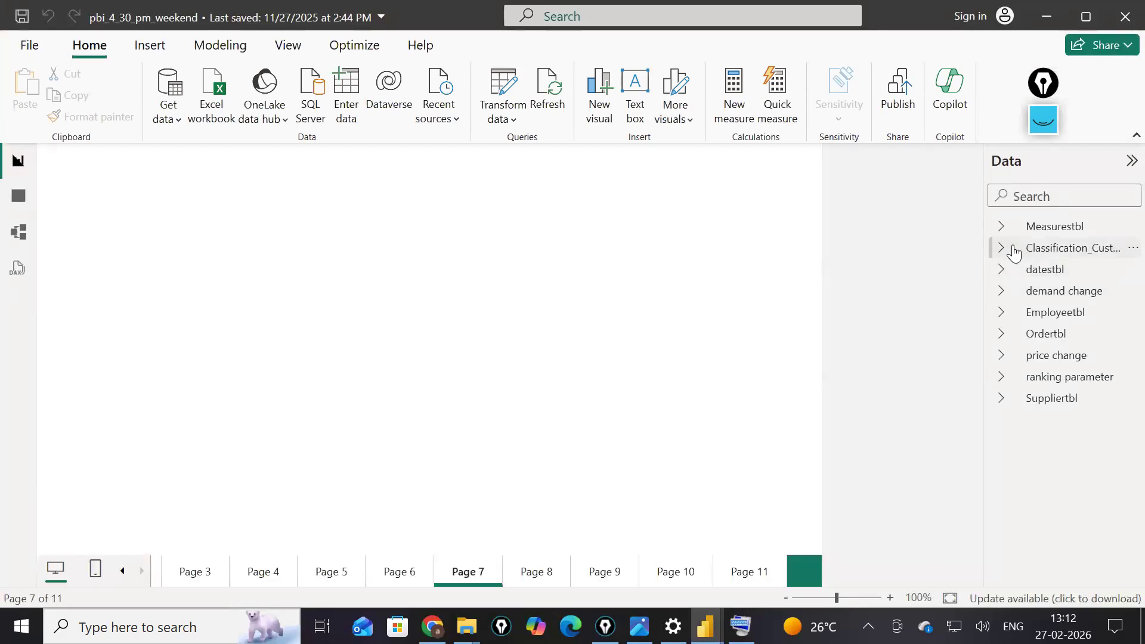
left_click(1000, 226)
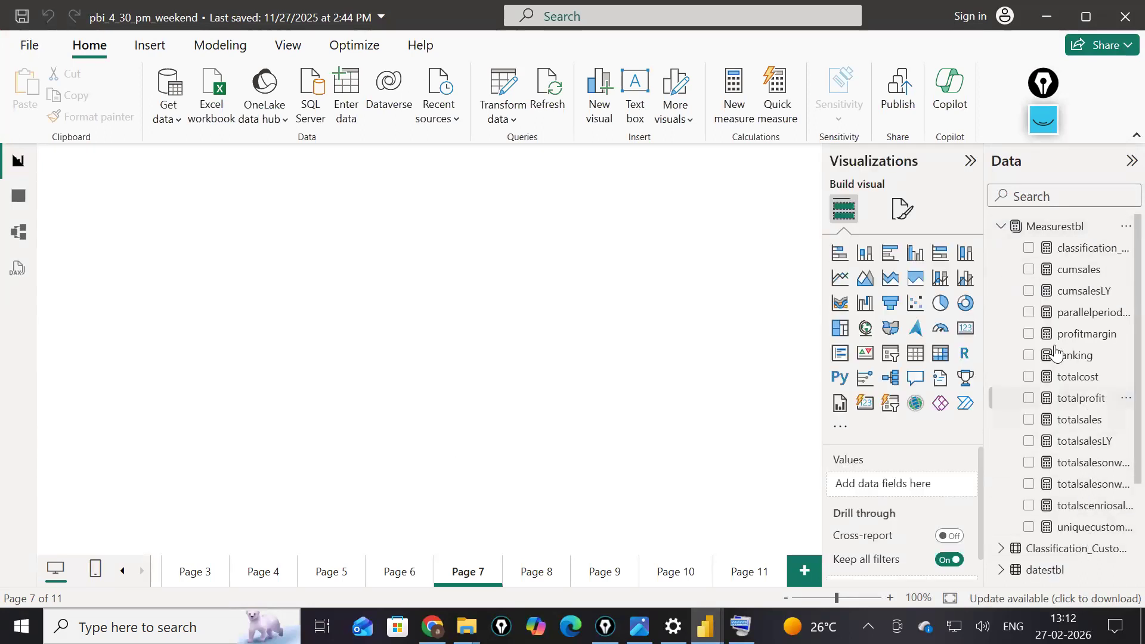
left_click_drag(989, 346, 863, 483)
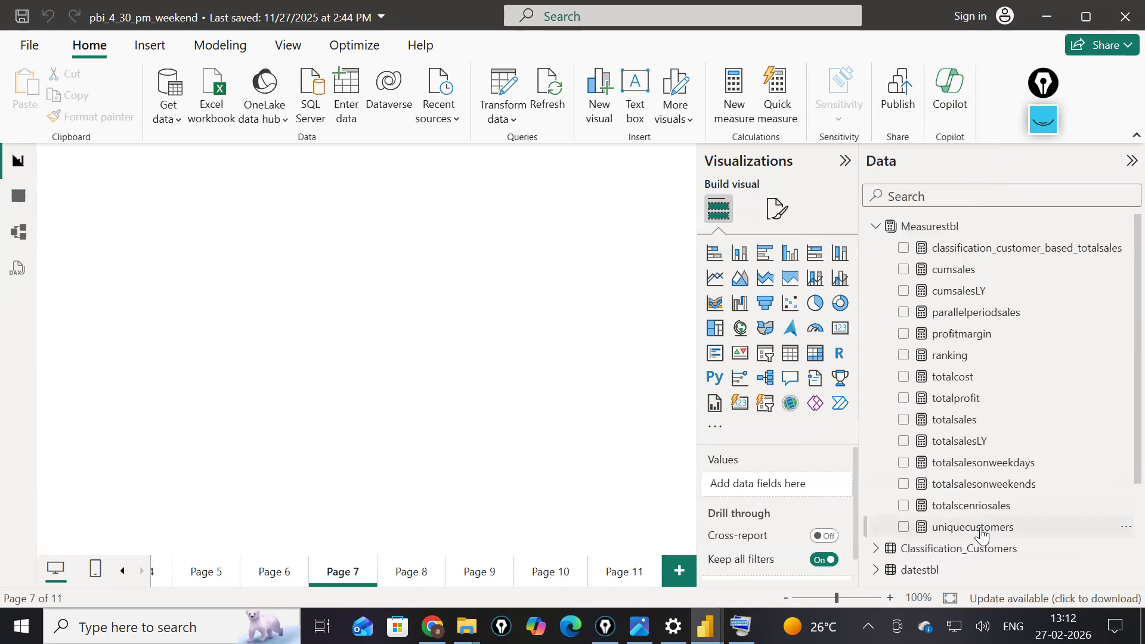
- Inspect the stacked column chart on Page 7 and display the formula of its classification_customer_based_totalsales measure
left_click(981, 529)
left_click(978, 484)
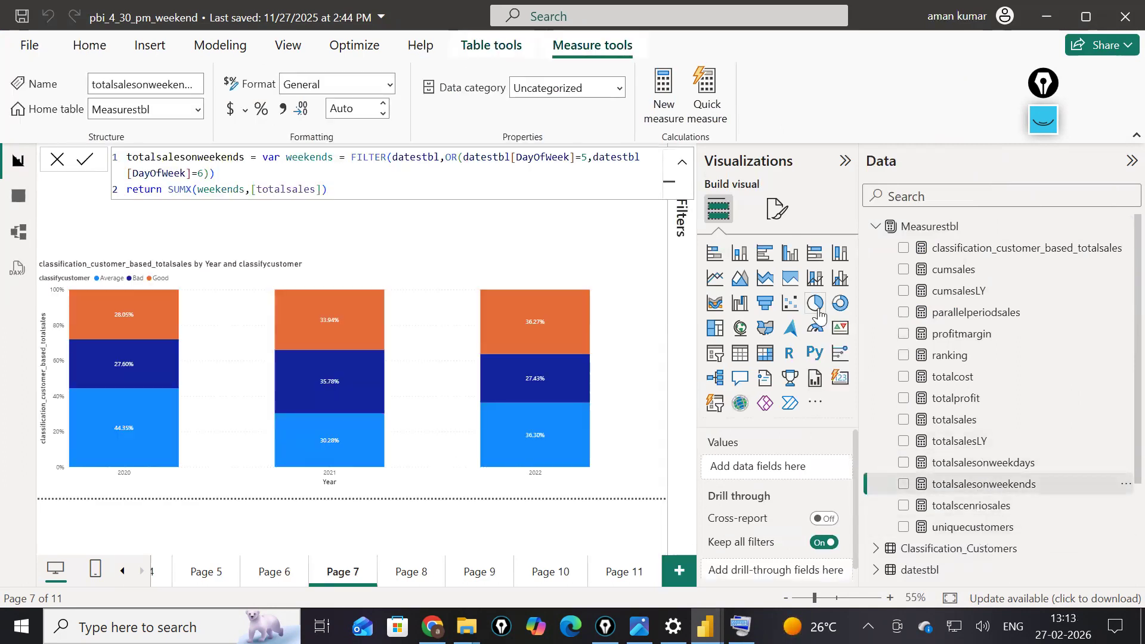
left_click(589, 423)
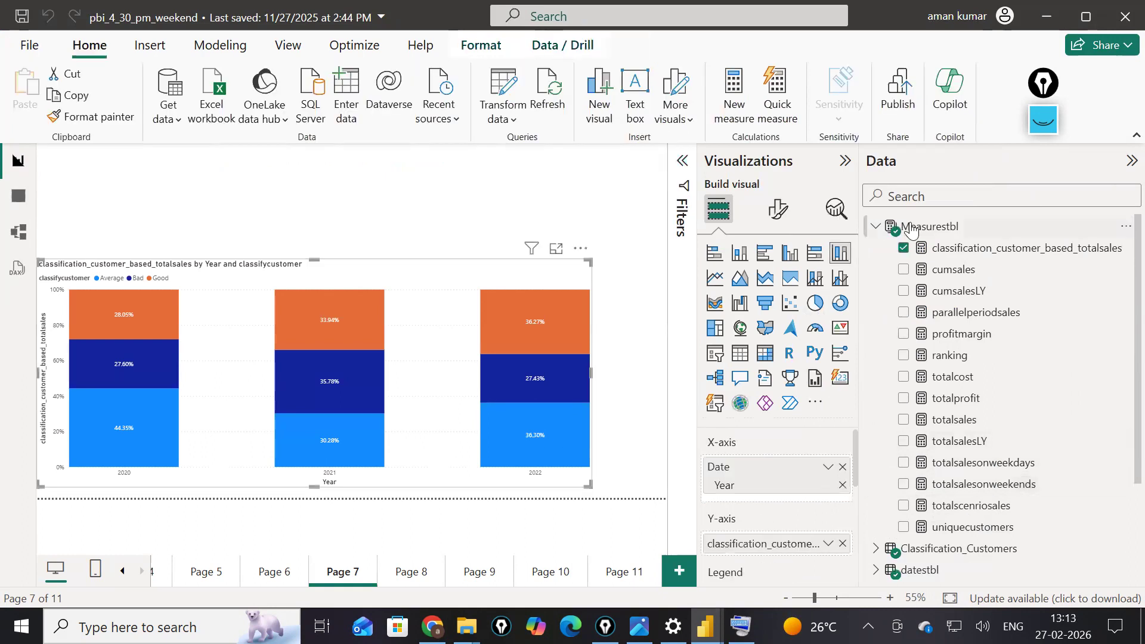
left_click(981, 249)
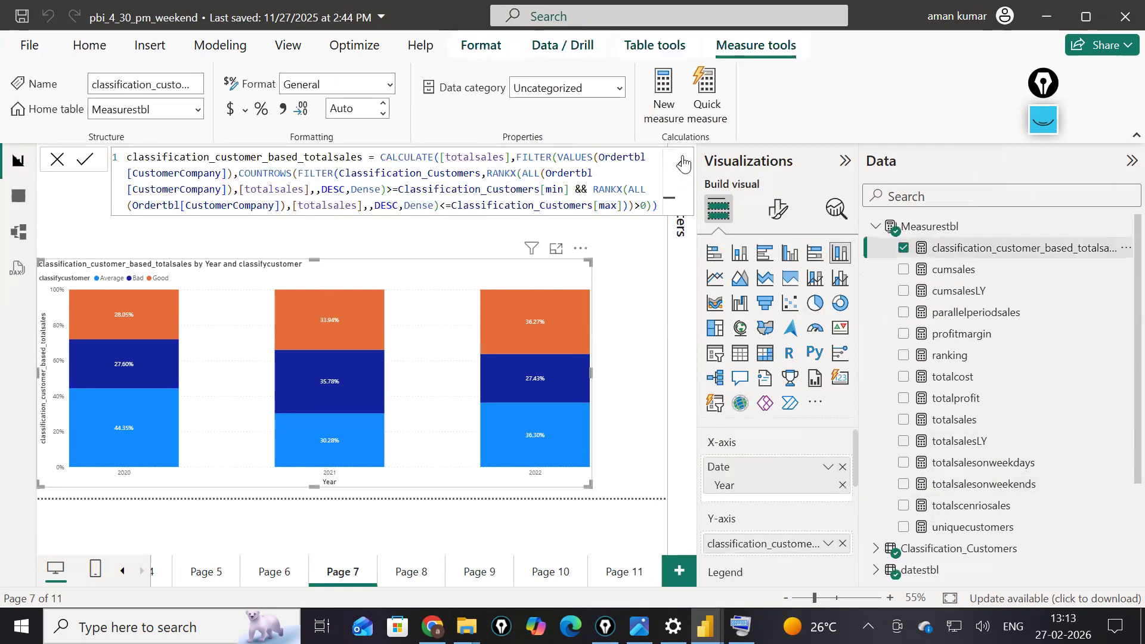
- Expand the formula editor for classification_customer_based_totalsales and enlarge its text to a readable size
left_click(683, 163)
left_click(594, 175)
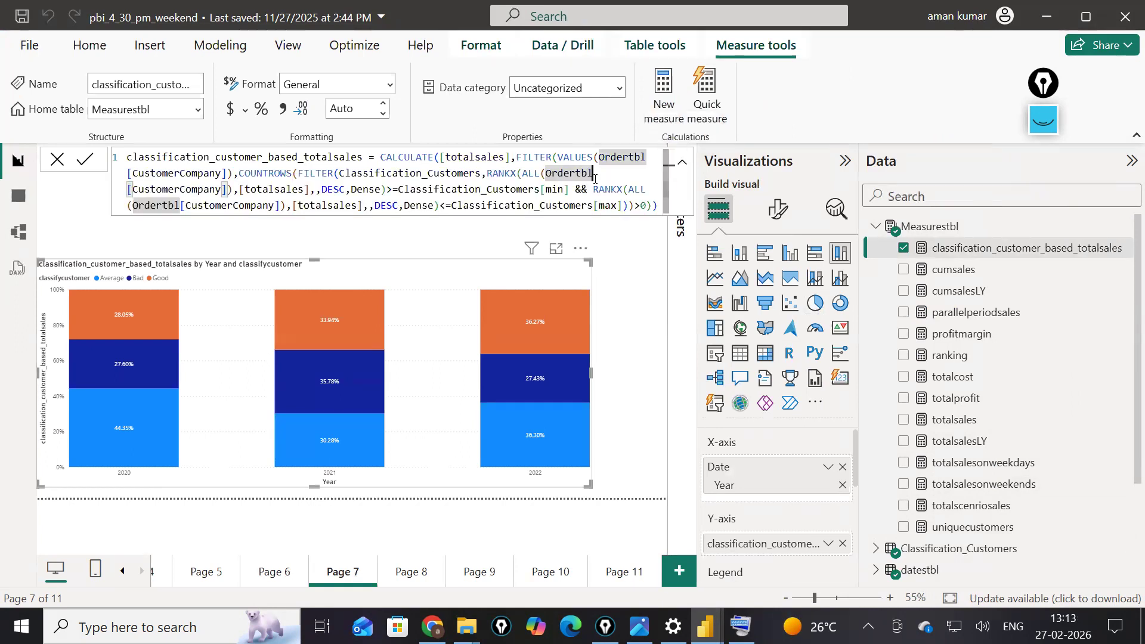
left_click(682, 162)
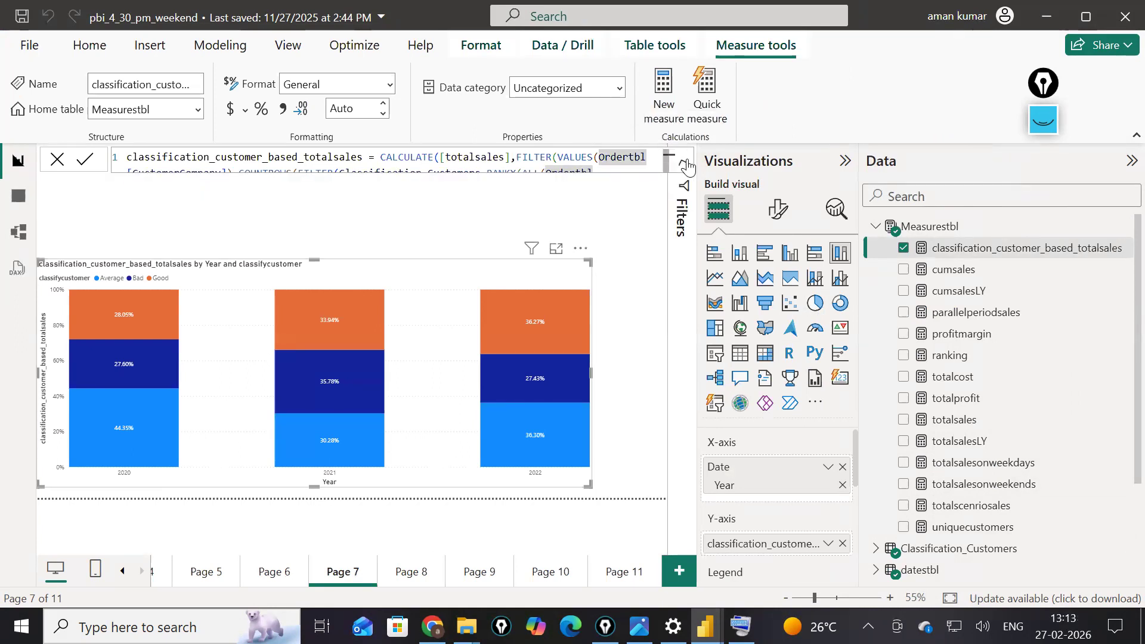
left_click(534, 176)
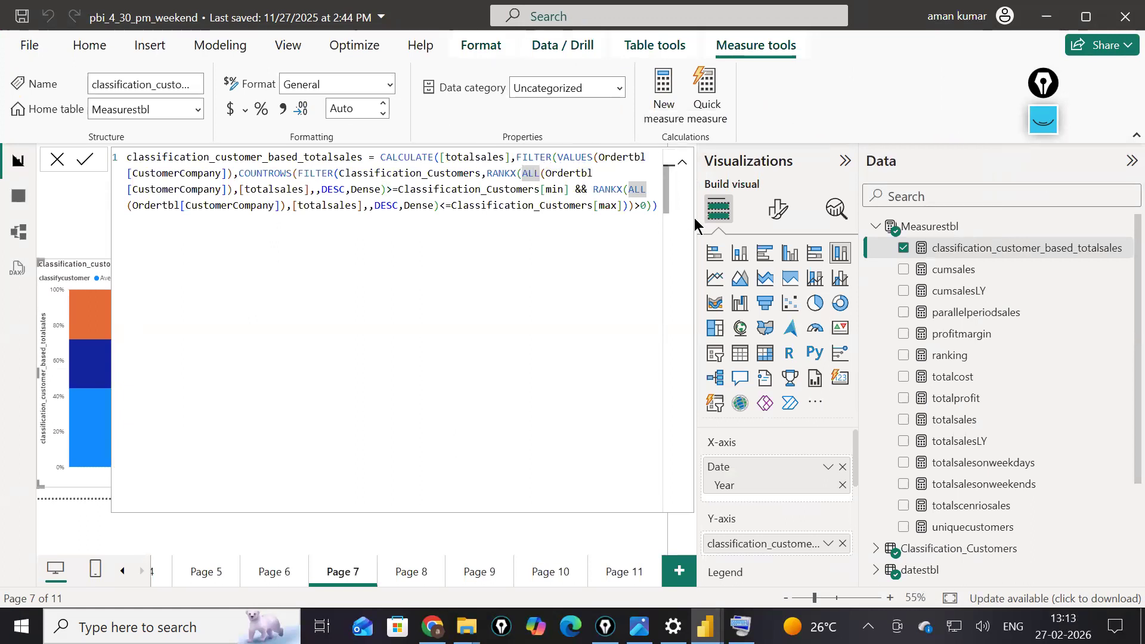
scroll(495, 310, "up", 1)
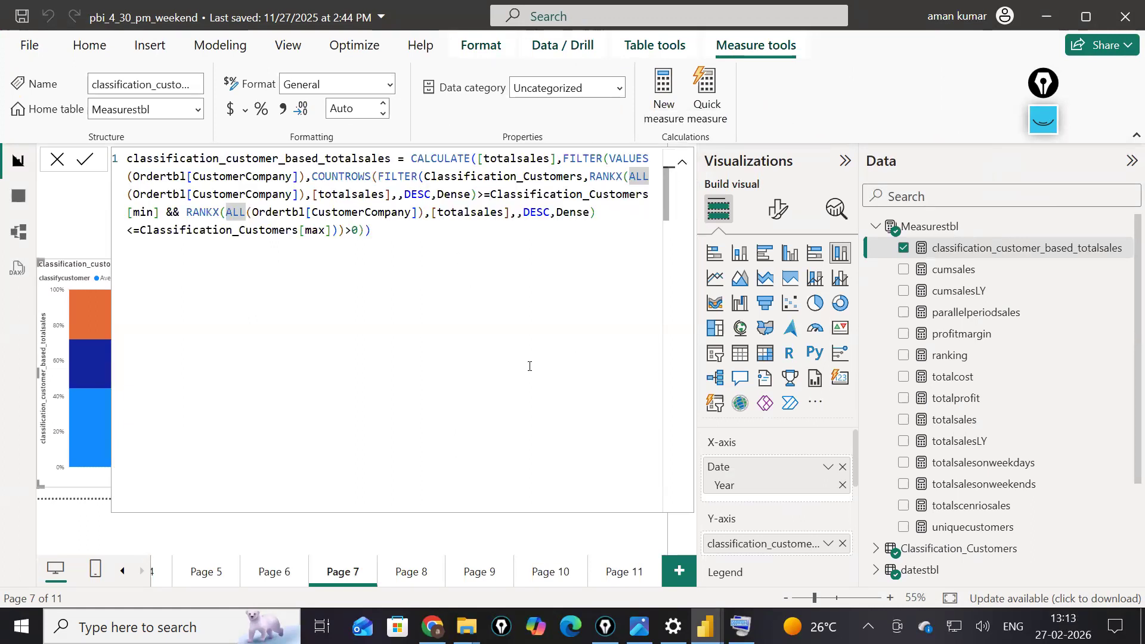
scroll(516, 334, "up", 1)
scroll(486, 486, "up", 1)
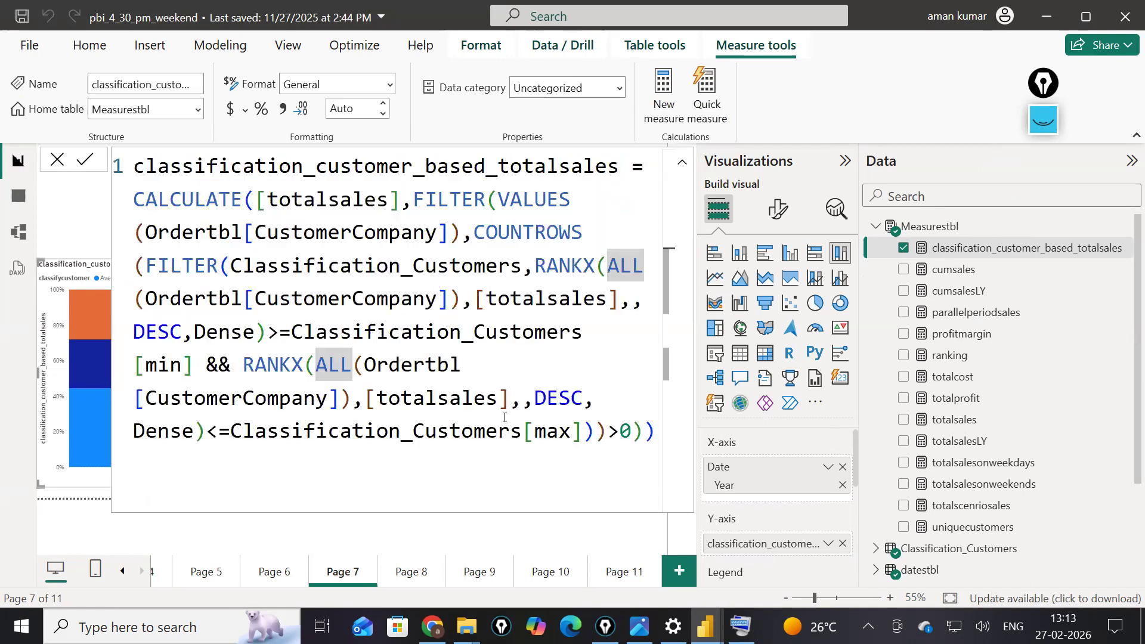
scroll(504, 417, "up", 1)
scroll(659, 319, "down", 1)
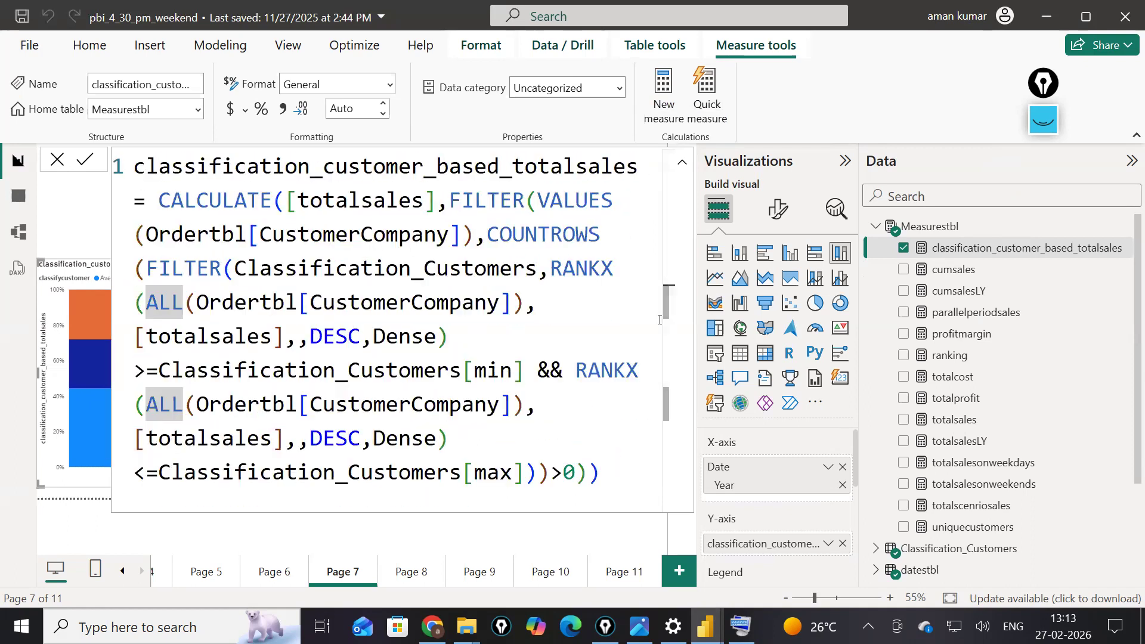
scroll(577, 286, "down", 1, "ctrl")
scroll(489, 280, "down", 1)
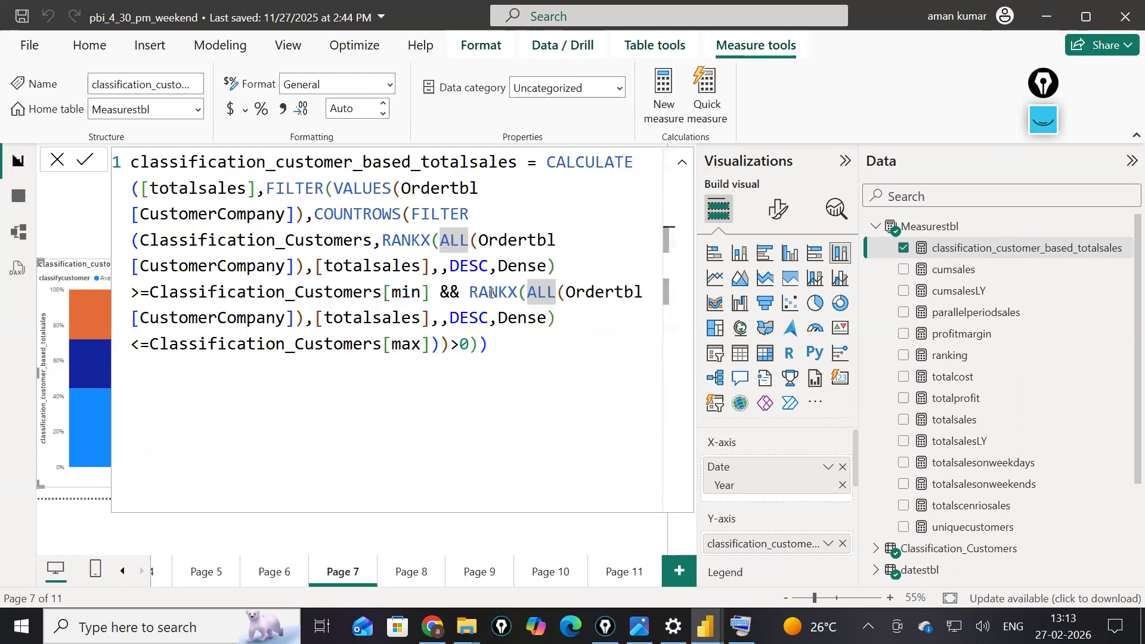
scroll(491, 299, "down", 1)
- Collapse the Visualizations and Data panes, enlarge the formula text further and place the cursor before the first FILTER
left_click(845, 162)
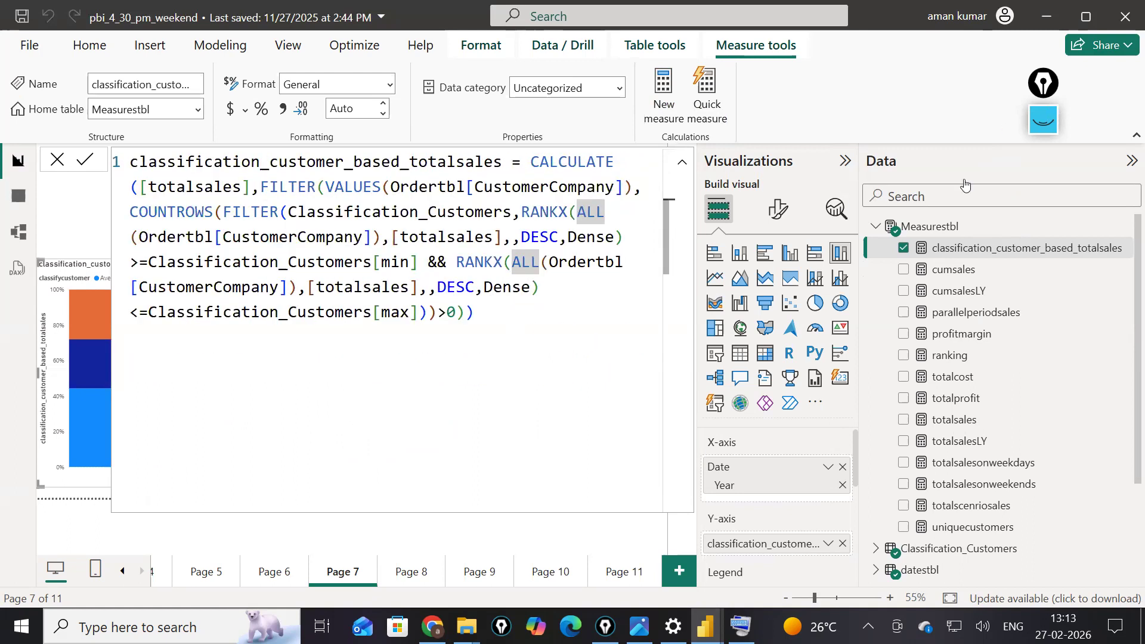
left_click(1130, 162)
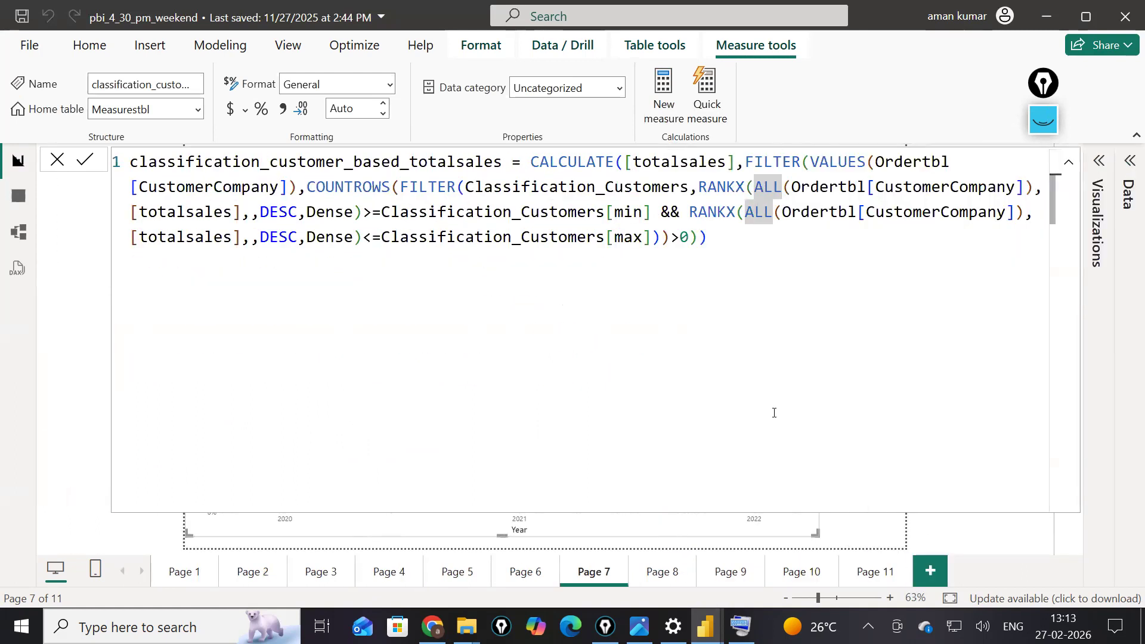
scroll(773, 412, "up", 3, "ctrl")
scroll(773, 411, "up", 3, "ctrl")
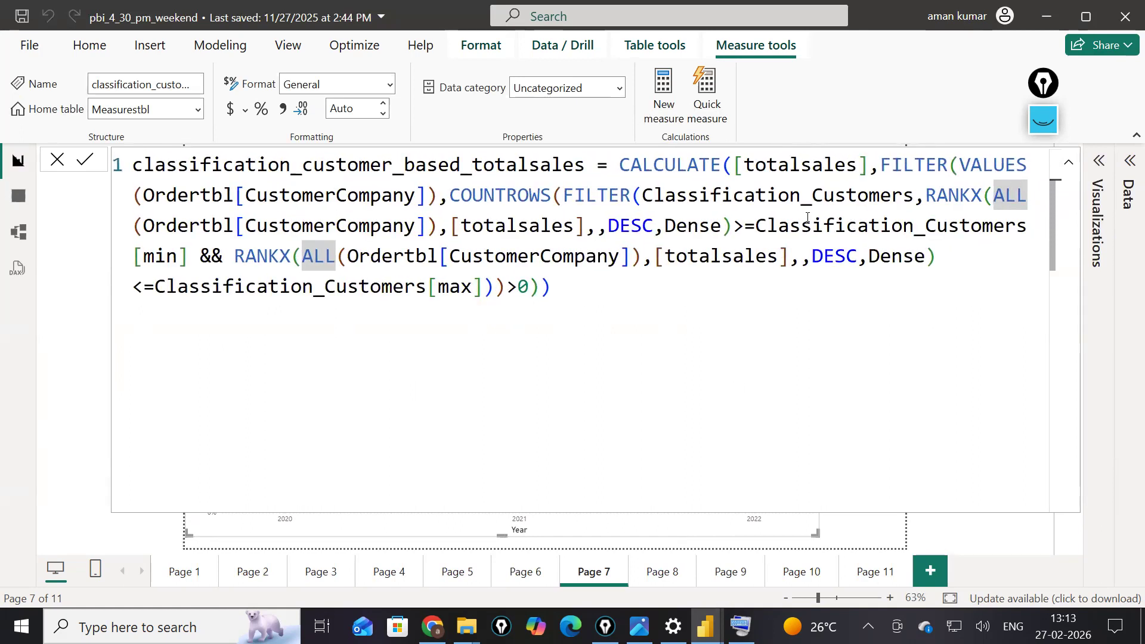
left_click(884, 179)
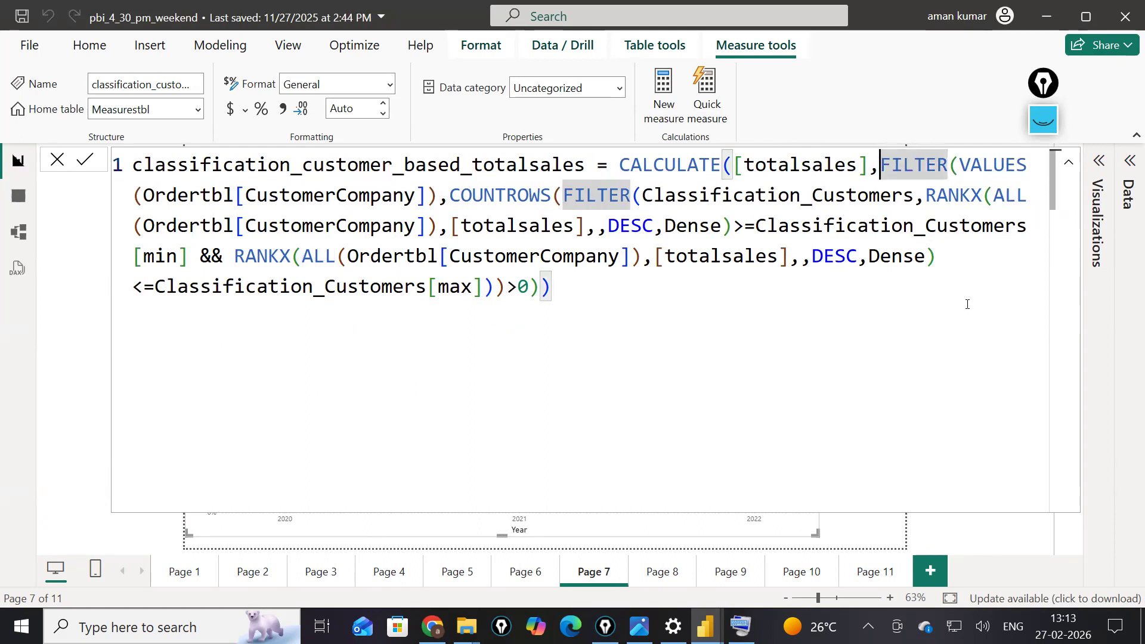
- Put the outer FILTER on its own line indented two levels, and start another line at its VALUES argument
key("shift+Return")
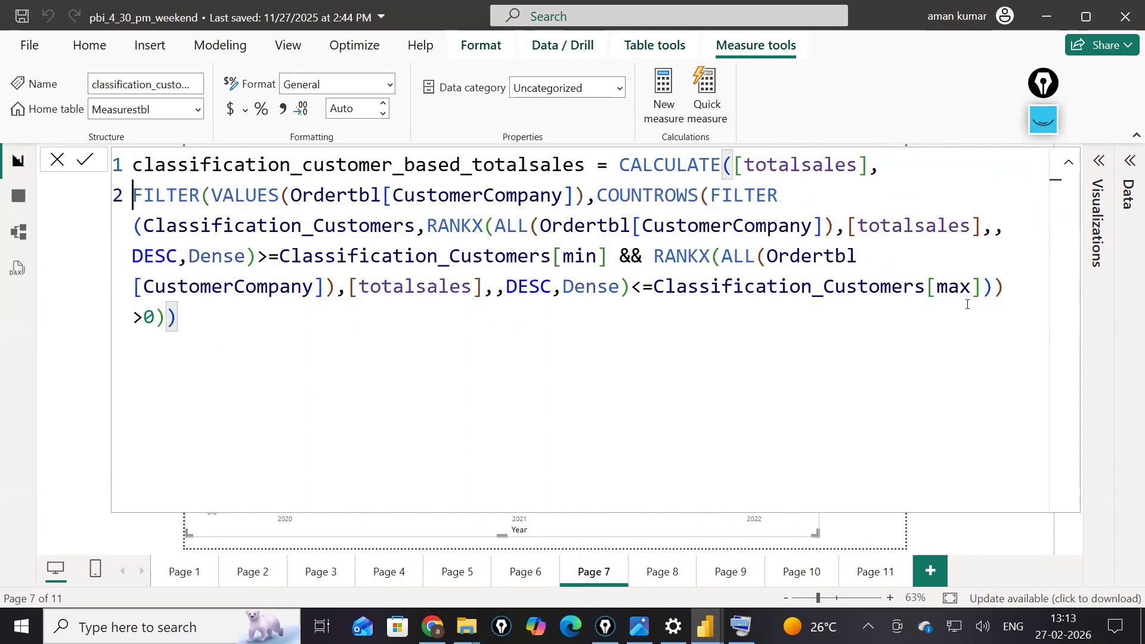
key("Tab")
key("Tab")
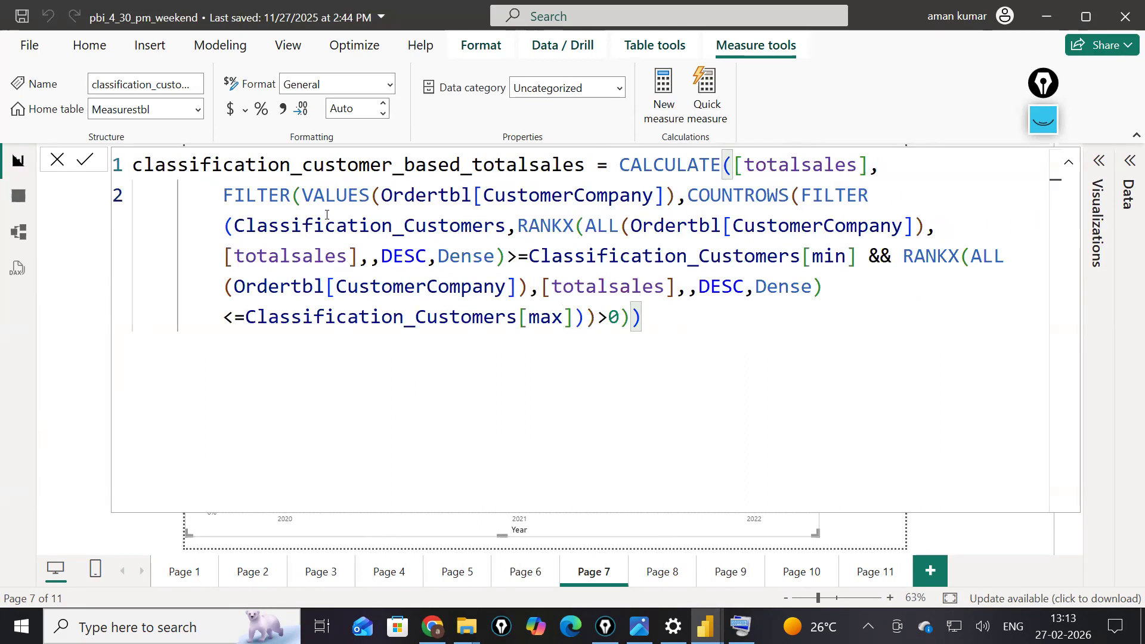
left_click(302, 195)
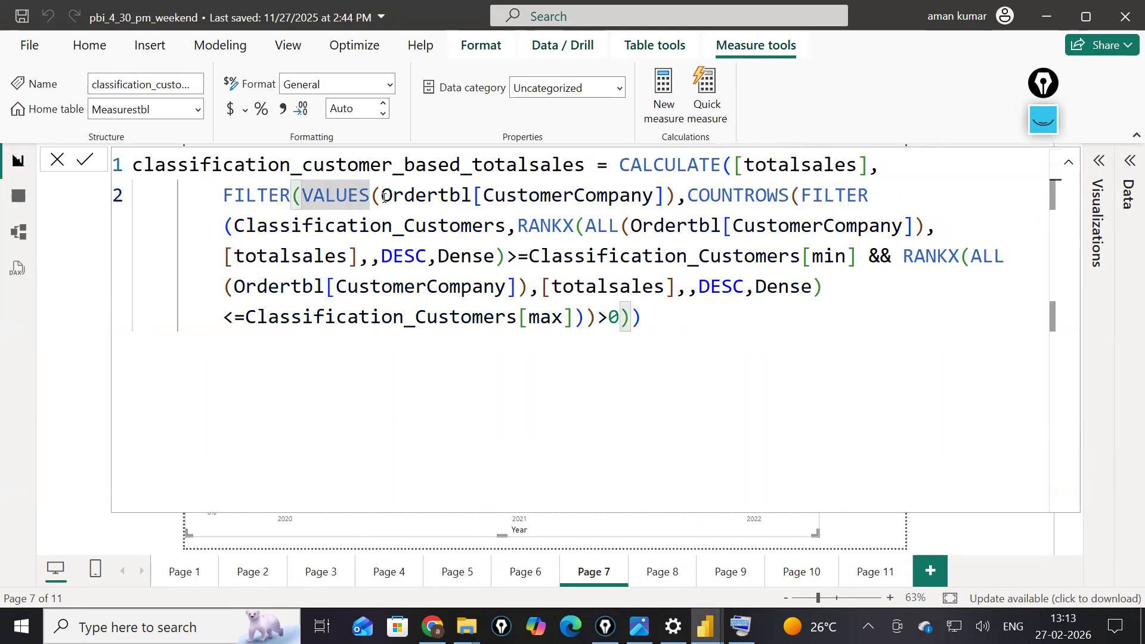
key("shift+Return")
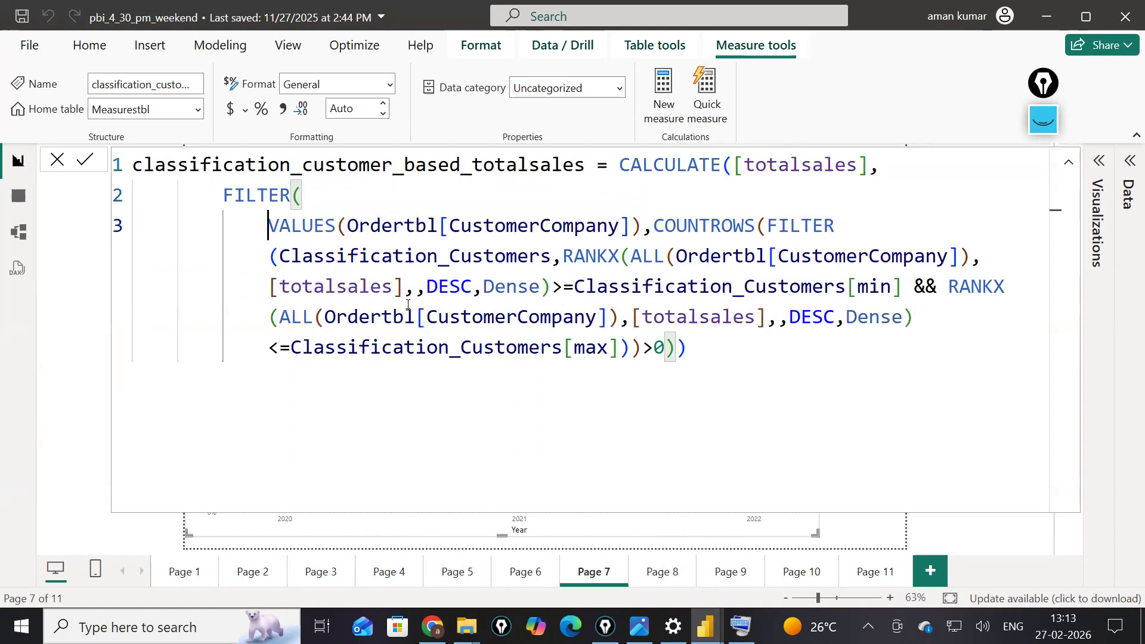
- Start a new line at COUNTROWS, after the VALUES(Ordertbl[CustomerCompany]) argument
left_click(356, 226)
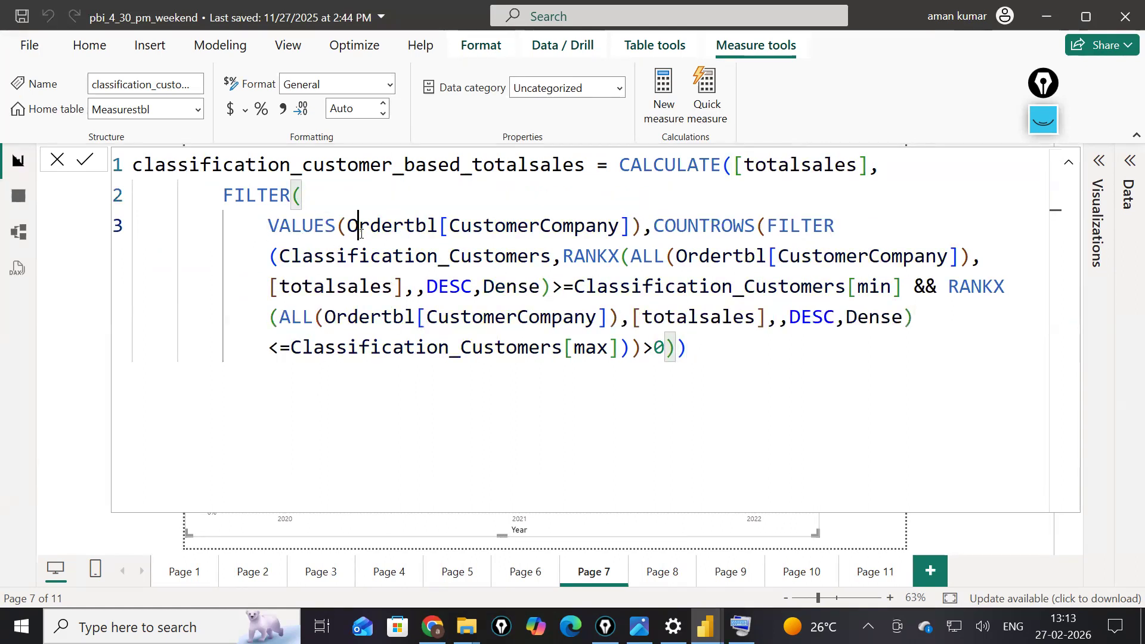
key("Right")
key("Right")
key("Right")
key("Right")
key("Right")
key("Right")
key("Right")
key("Right")
key("Right")
key("Right")
key("Right")
key("Right")
key("Right")
key("Right")
key("Right")
key("Right")
key("Right")
key("Right")
key("Right")
key("Right")
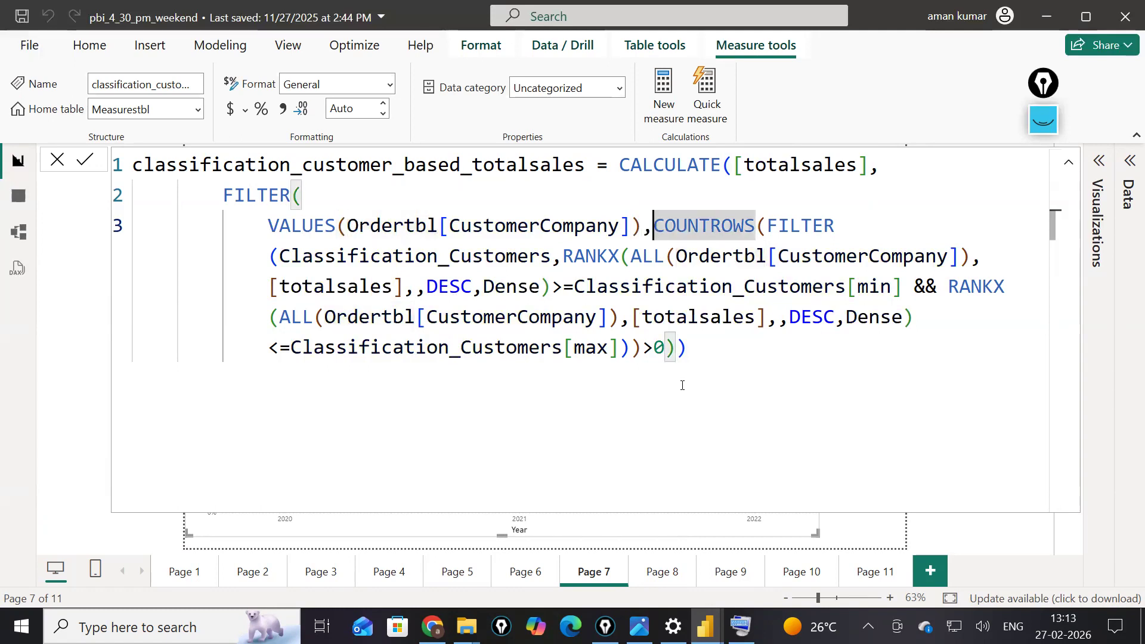
key("shift+Return")
- Try a line break before the inner FILTER inside COUNTROWS, and undo that break
left_click(381, 241)
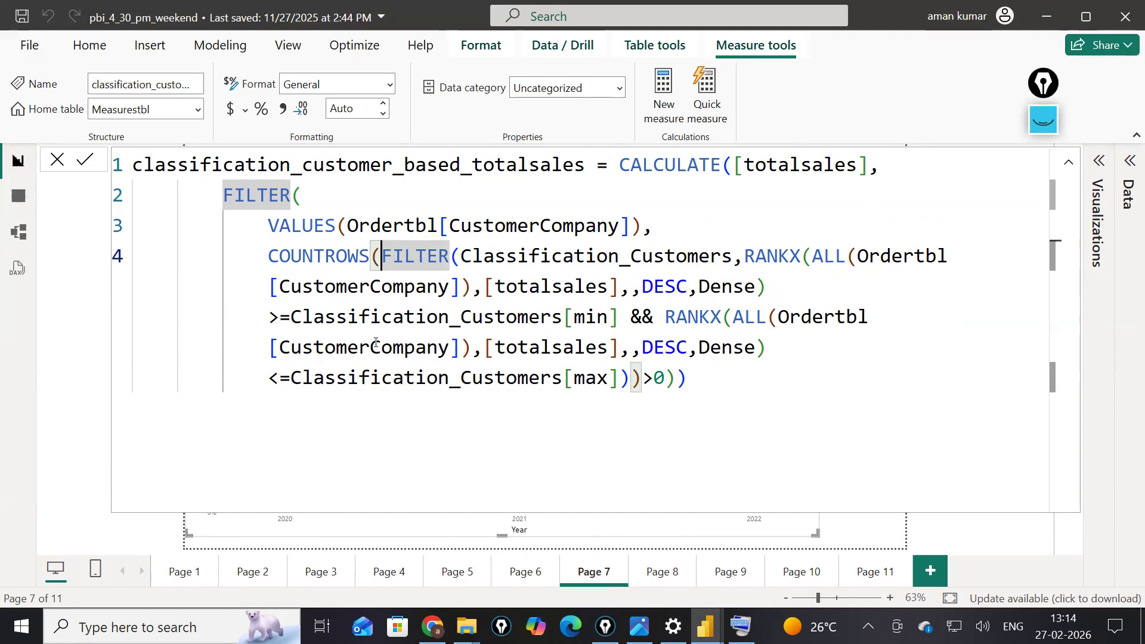
left_click(457, 257)
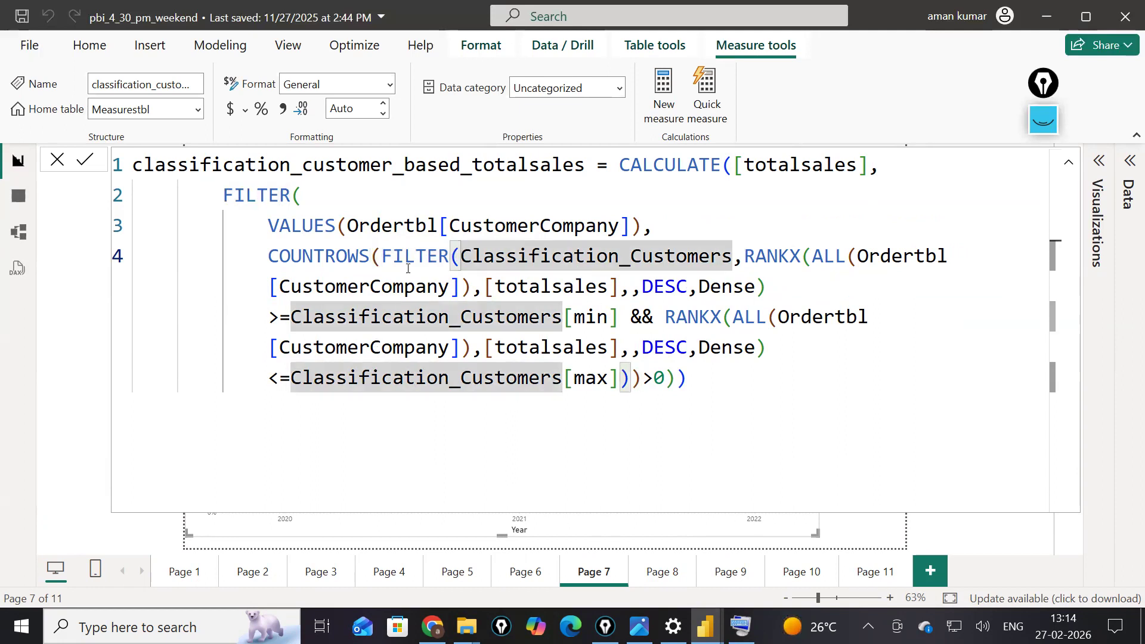
left_click(379, 271)
key("shift+Return")
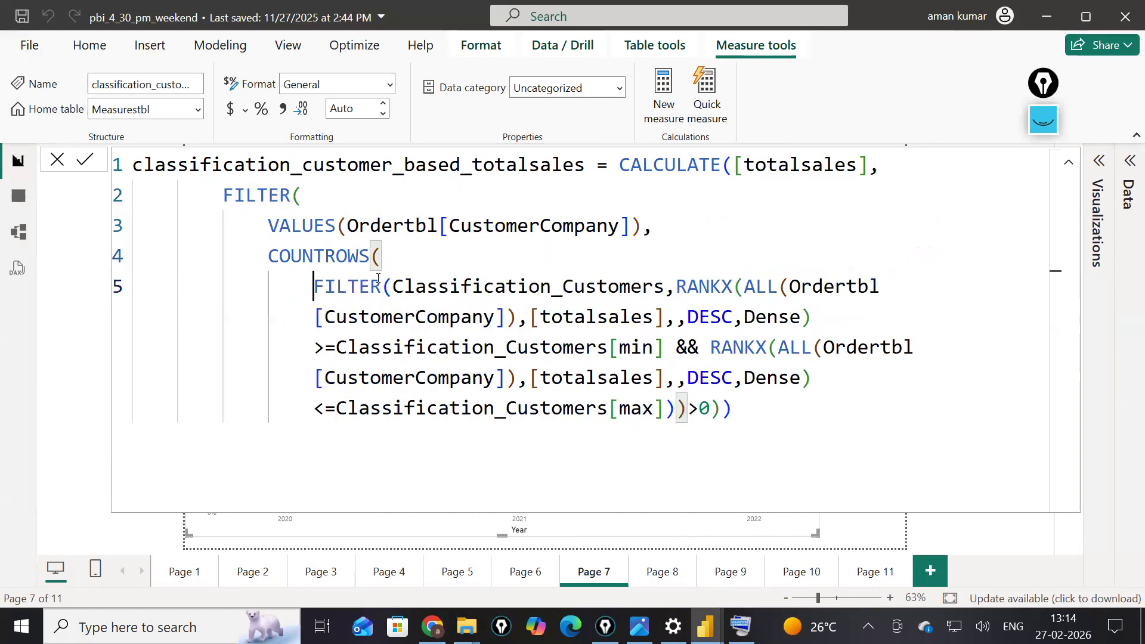
key("ctrl+z")
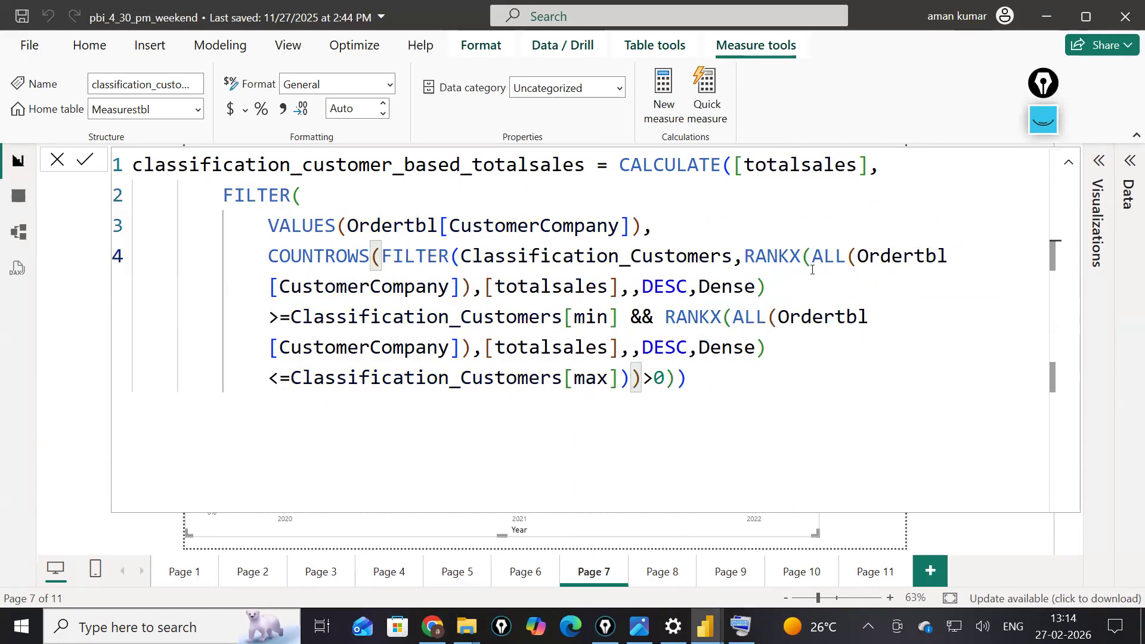
- Start new lines at the first RANKX condition and at the && operator so each rank comparison stands separately
left_click(741, 252)
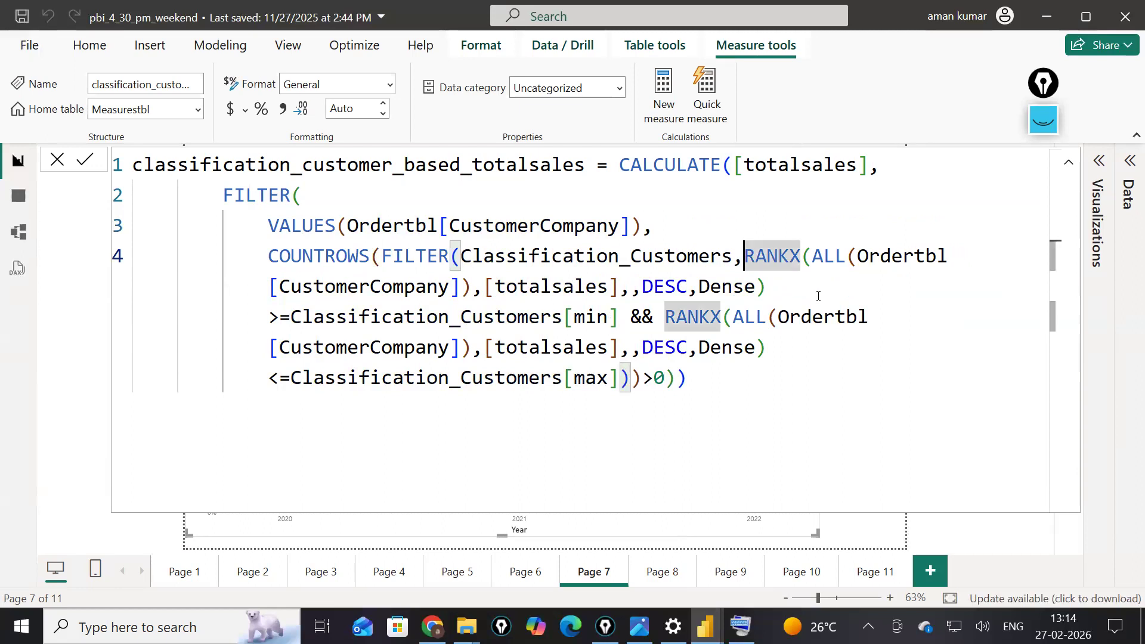
key("shift+Return")
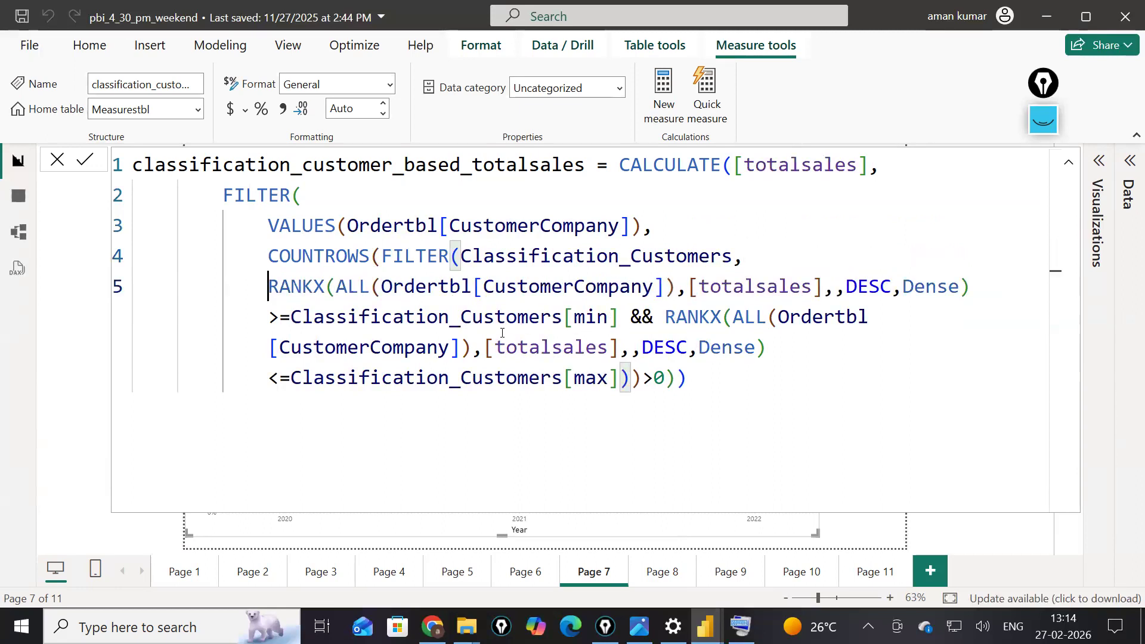
left_click(637, 314)
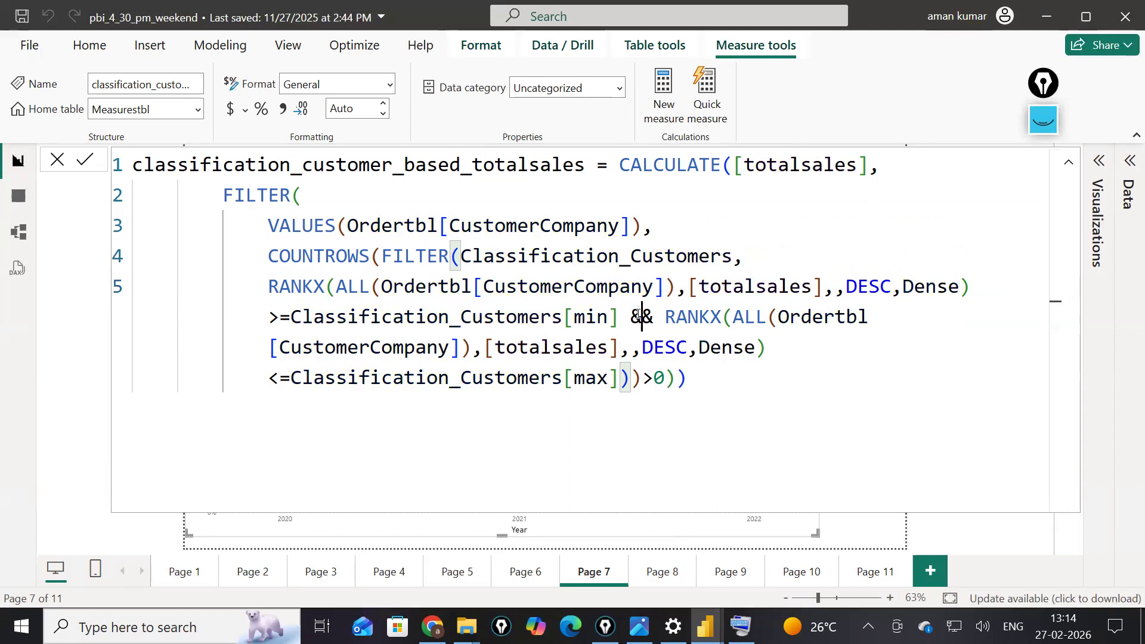
key("shift+Return")
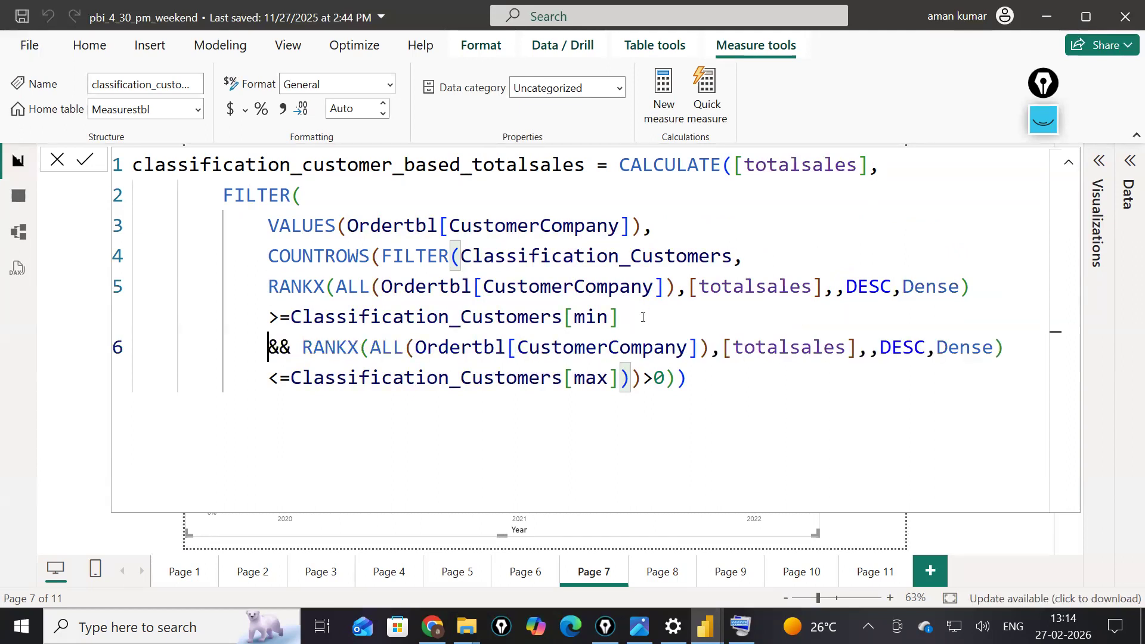
left_click(637, 314)
scroll(789, 392, "up", 3, "ctrl")
scroll(789, 394, "down", 2, "ctrl")
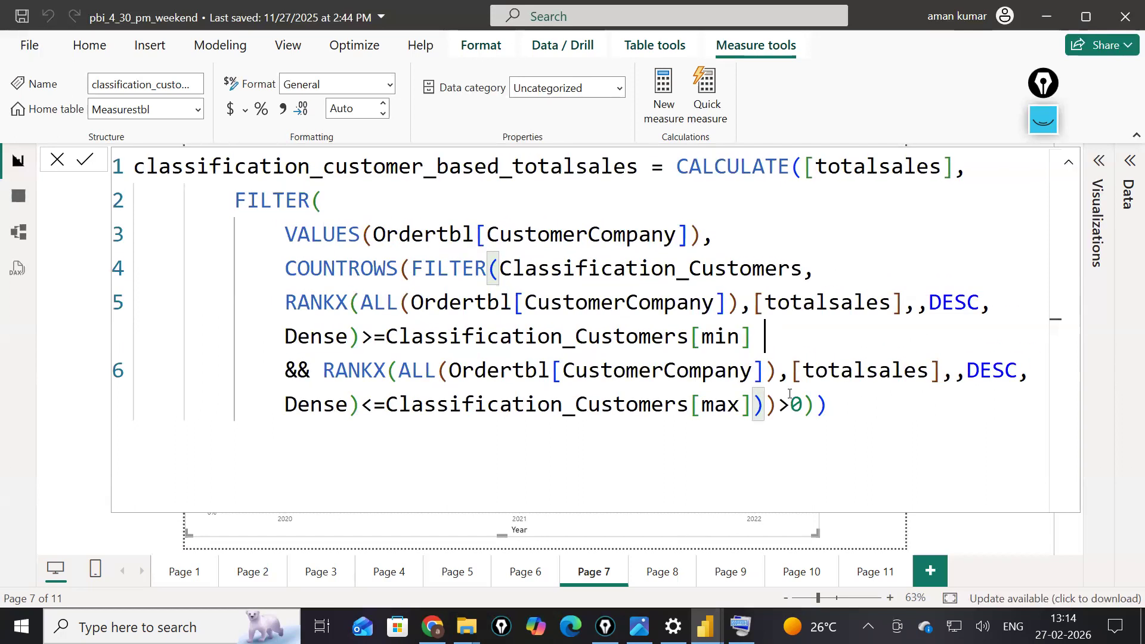